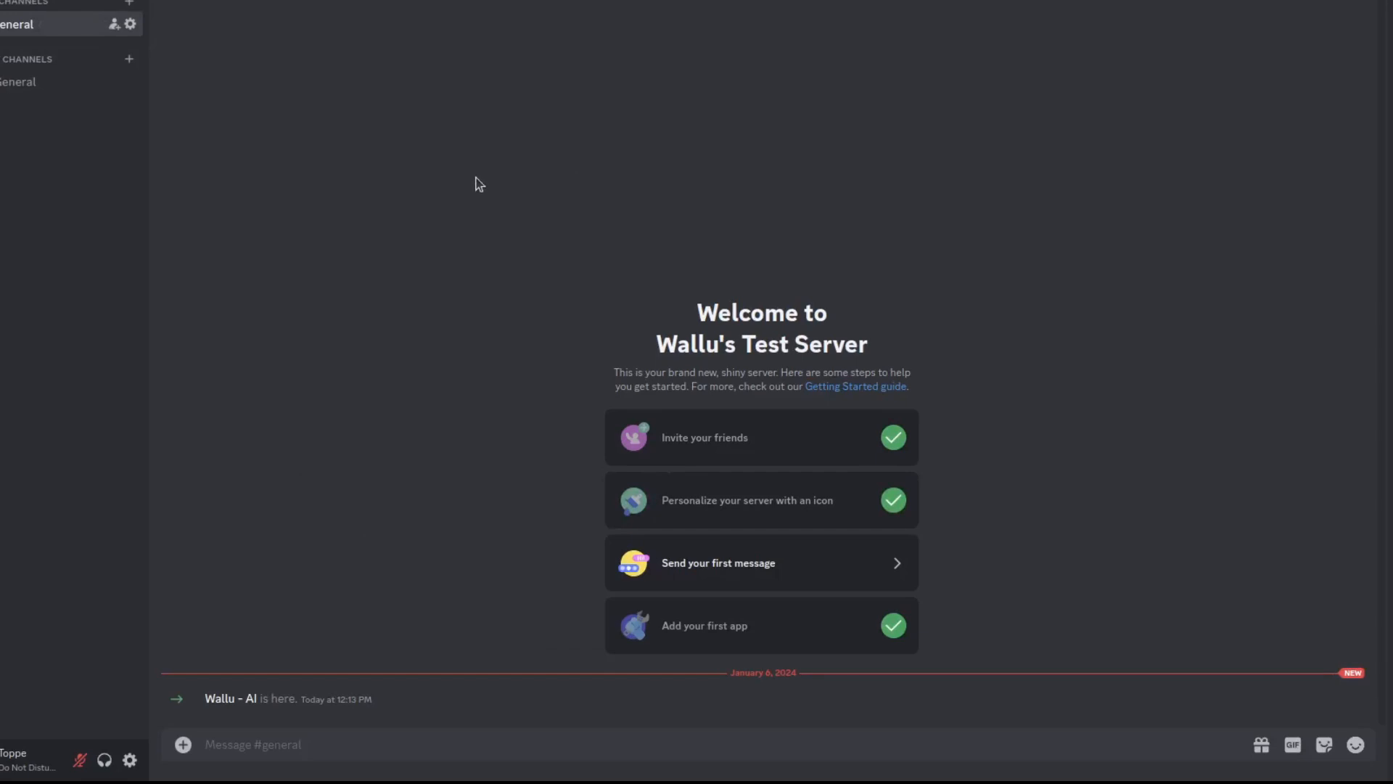
# - Send "!wallu" in the #general channel and open the panel link from Wallu's reply
pyautogui.click(462, 750)
pyautogui.write('!wallu')
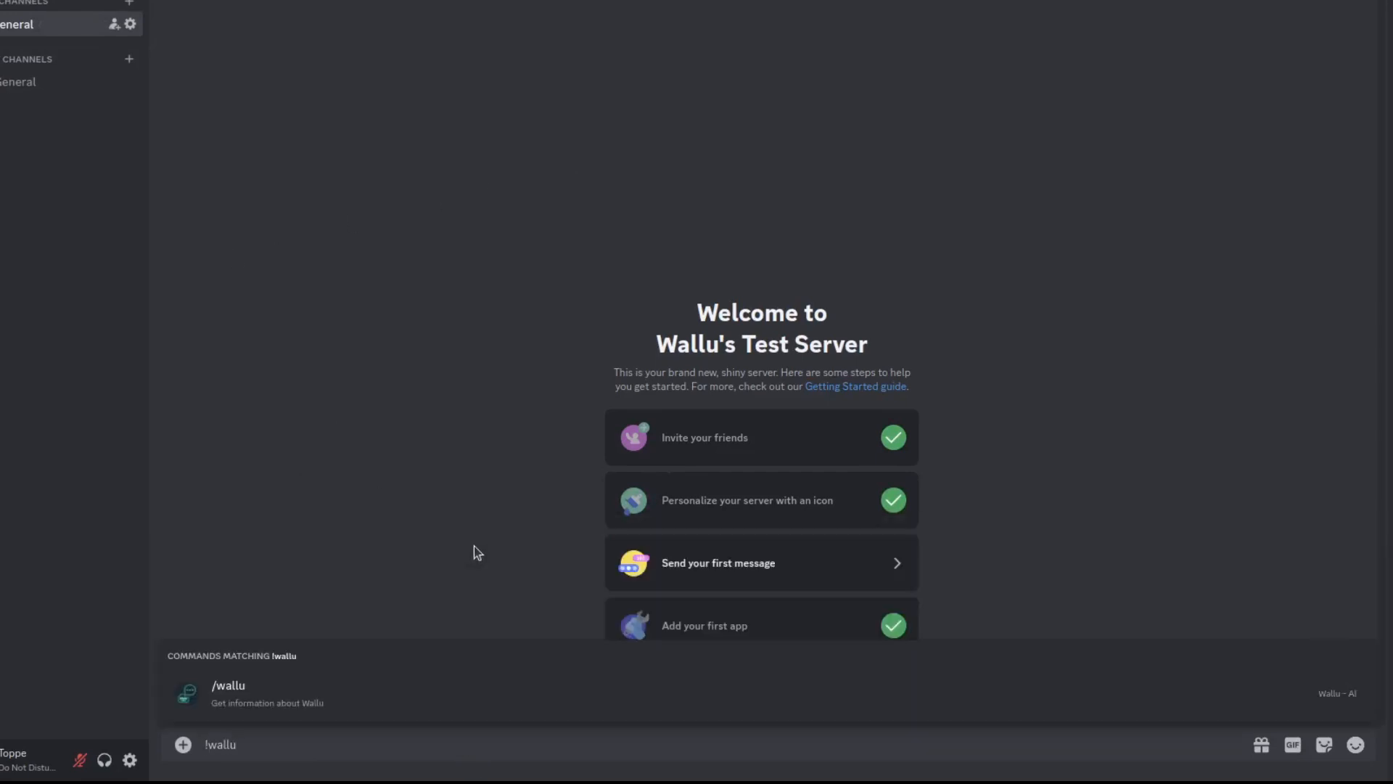
pyautogui.press('Return')
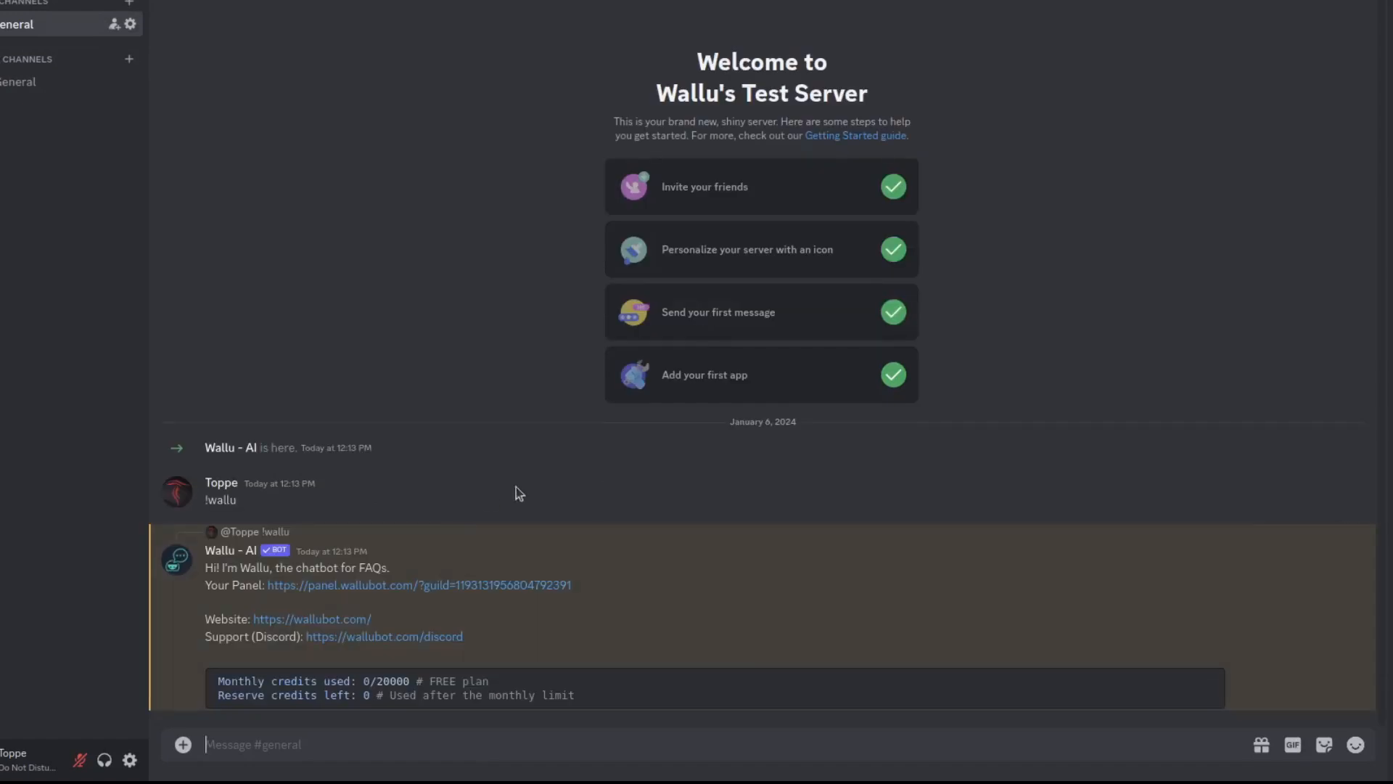
pyautogui.click(540, 591)
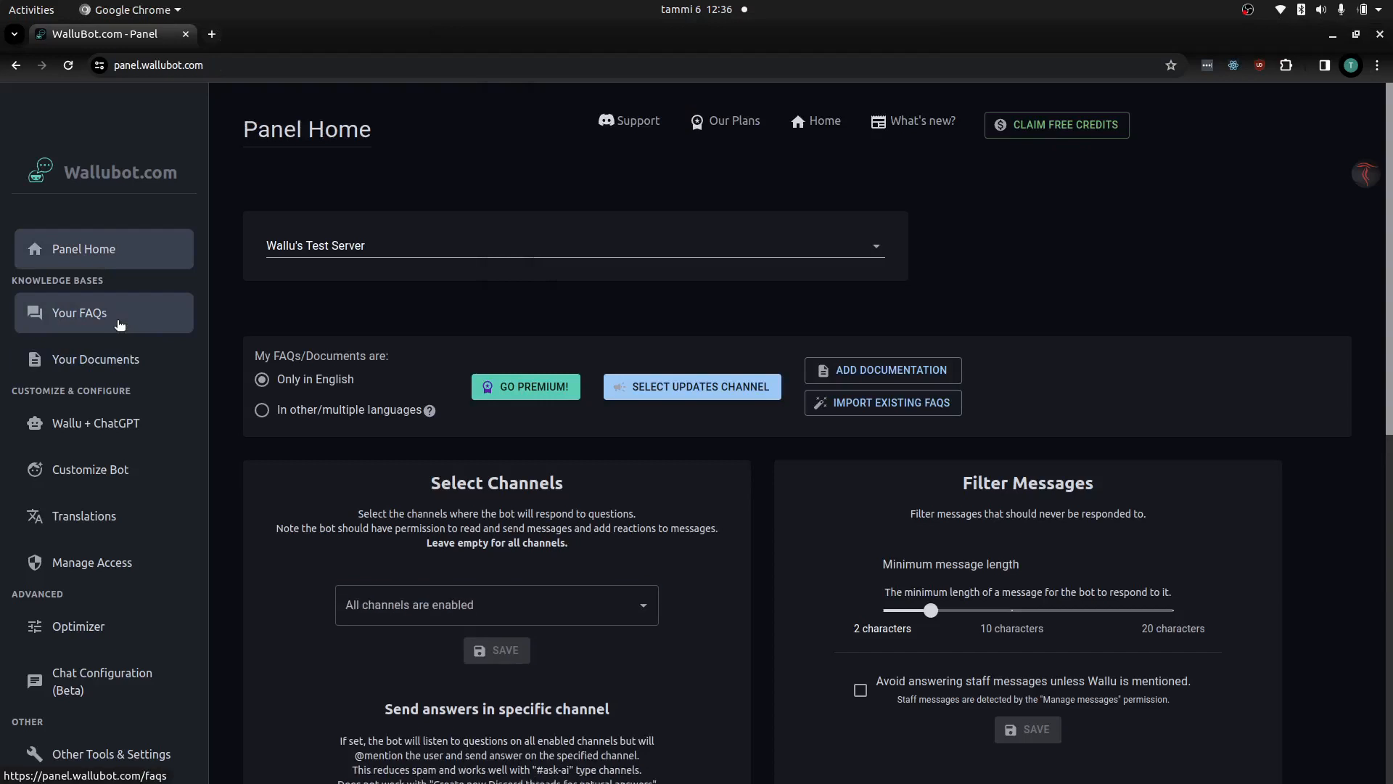
# - On the FAQs page, add the suggested question "hello, I forgot my password, what can I do?" to a new FAQ and remove "hello," from it
pyautogui.click(120, 324)
pyautogui.scroll(-2, 363, 366)
pyautogui.scroll(-3, 352, 370)
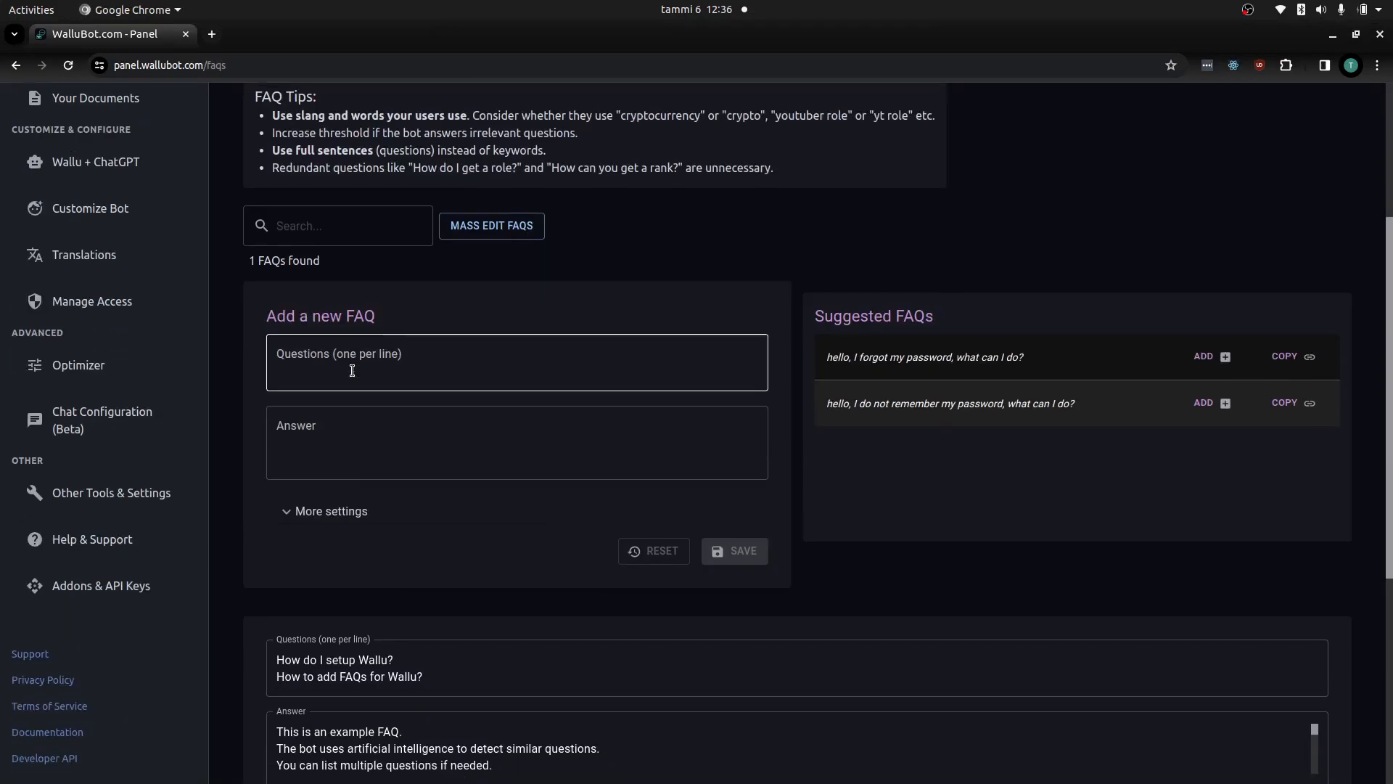
pyautogui.scroll(-4, 576, 333)
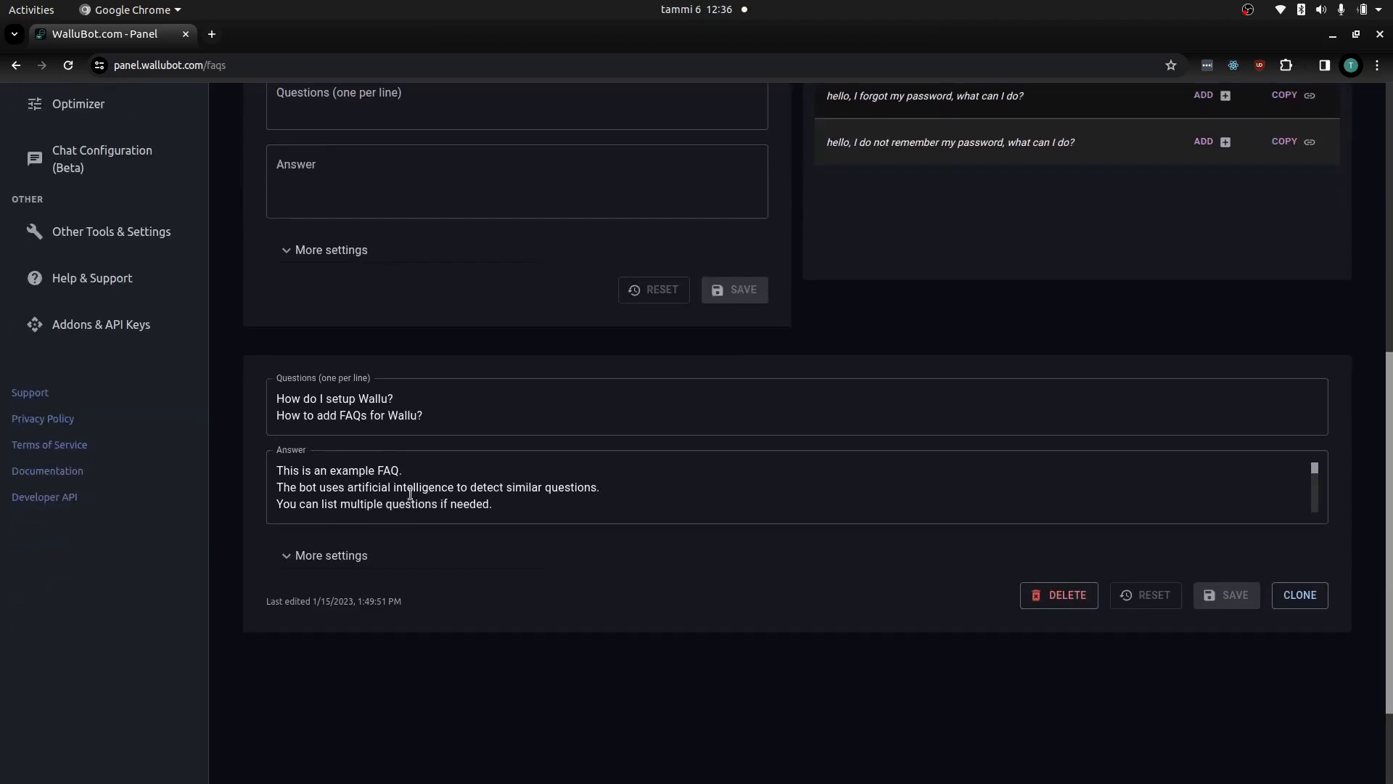
pyautogui.scroll(3, 272, 399)
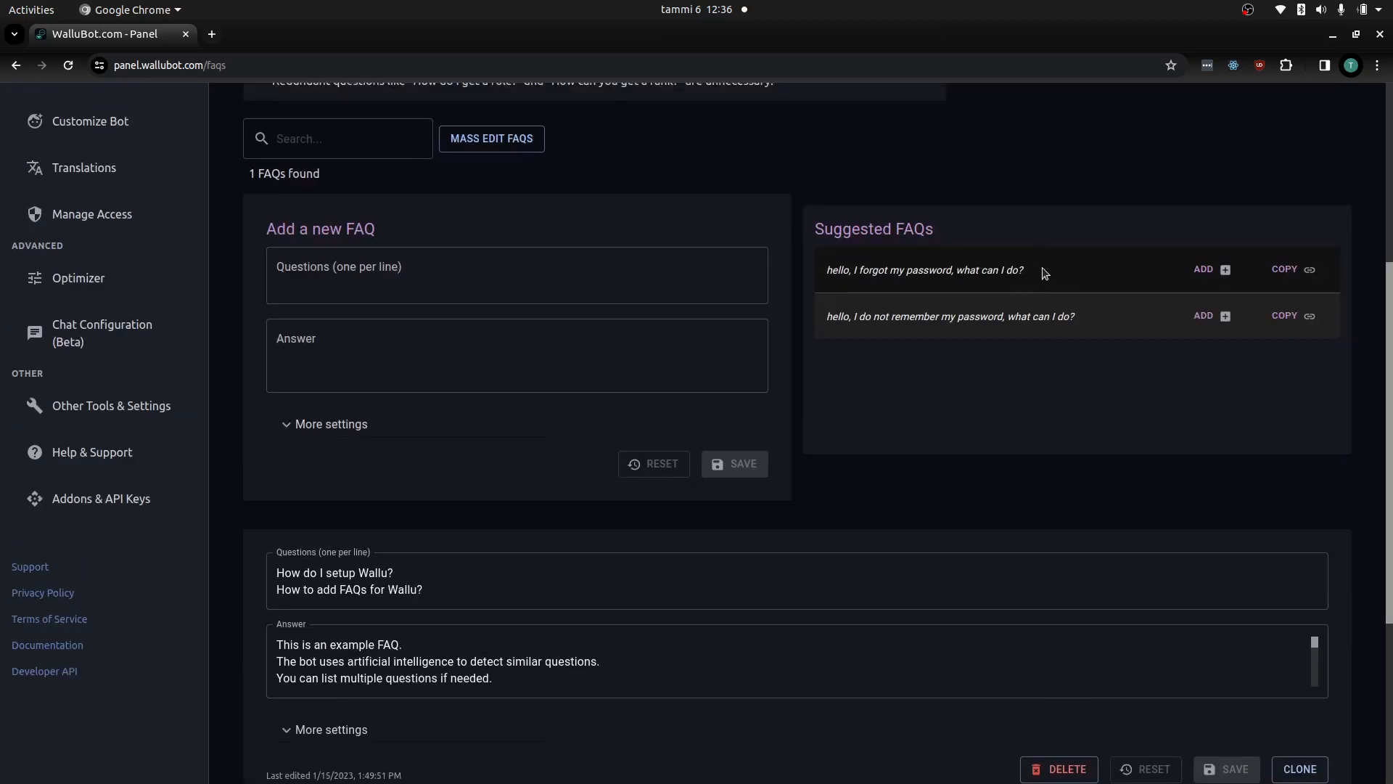
pyautogui.click(1203, 270)
pyautogui.moveTo(308, 268); pyautogui.dragTo(259, 272)
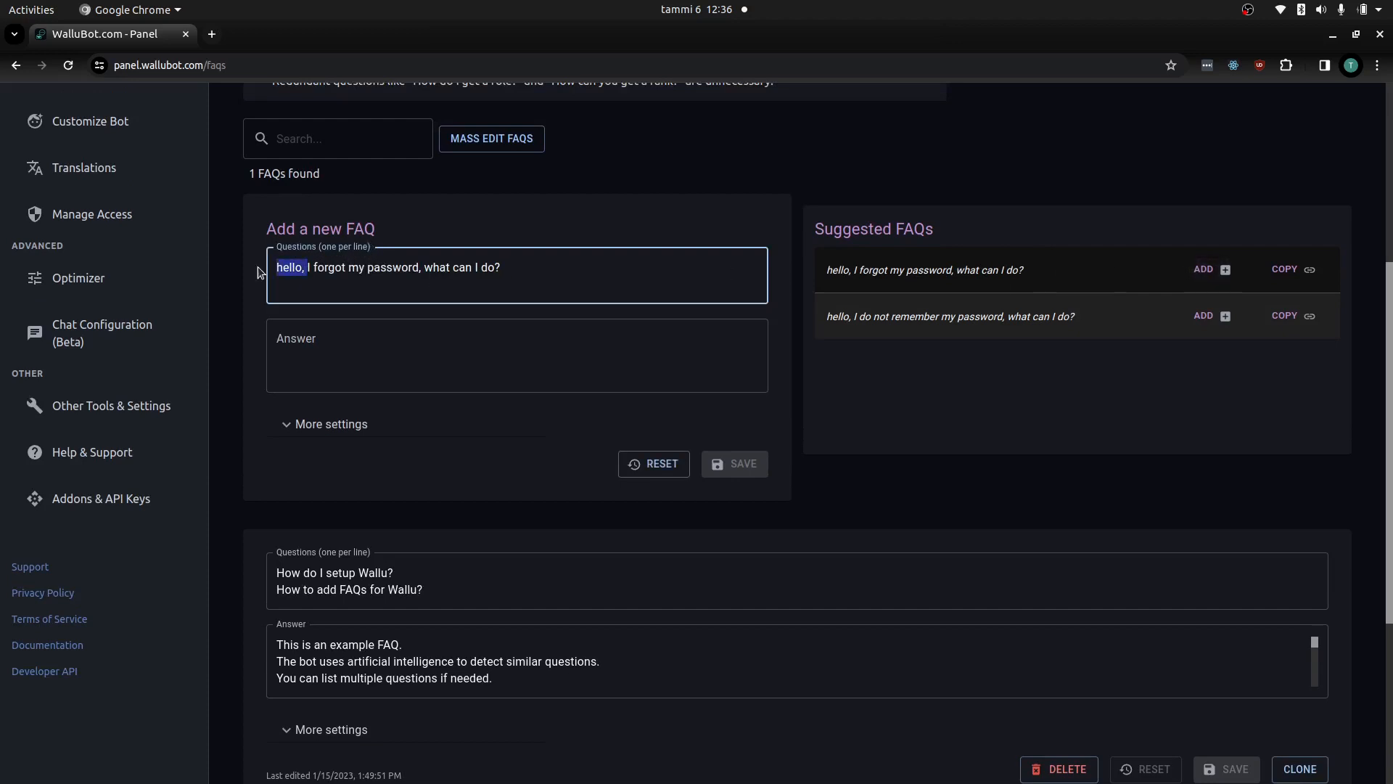
pyautogui.press('BackSpace')
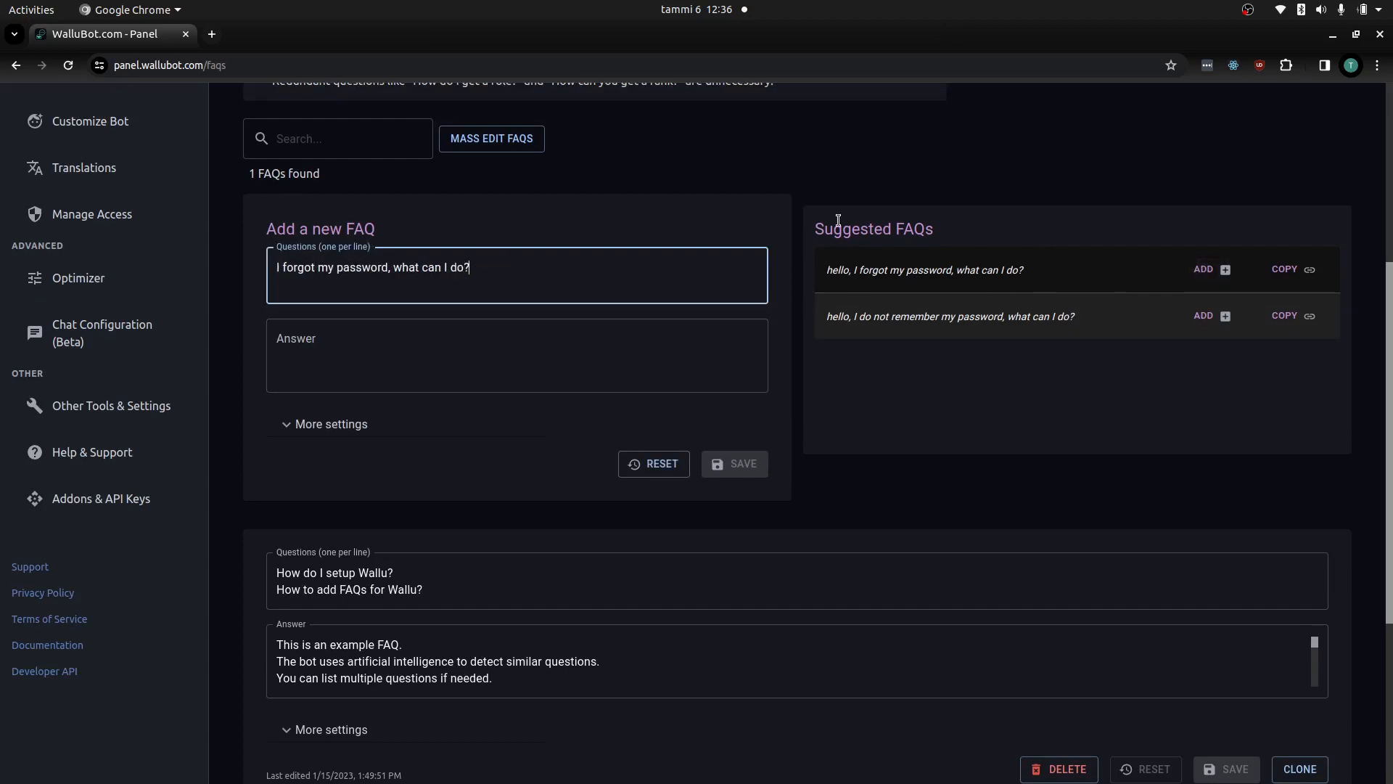
# - Answer the FAQ with "Unfortunately, password reset system is not yet implemented. Please create a support ticket in #support-tickets channel" and save it
pyautogui.press('Tab')
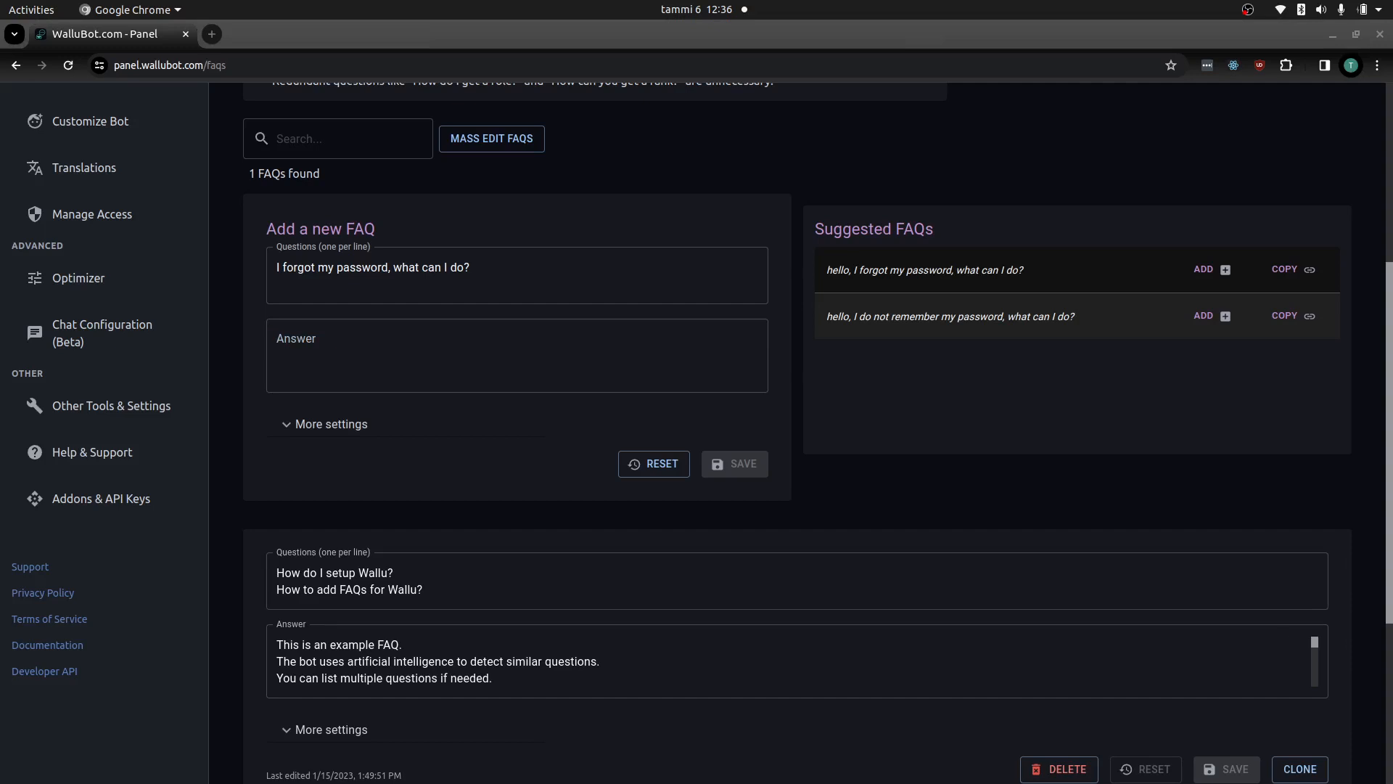
pyautogui.click(391, 332)
pyautogui.hotkey('ctrl', 'v')
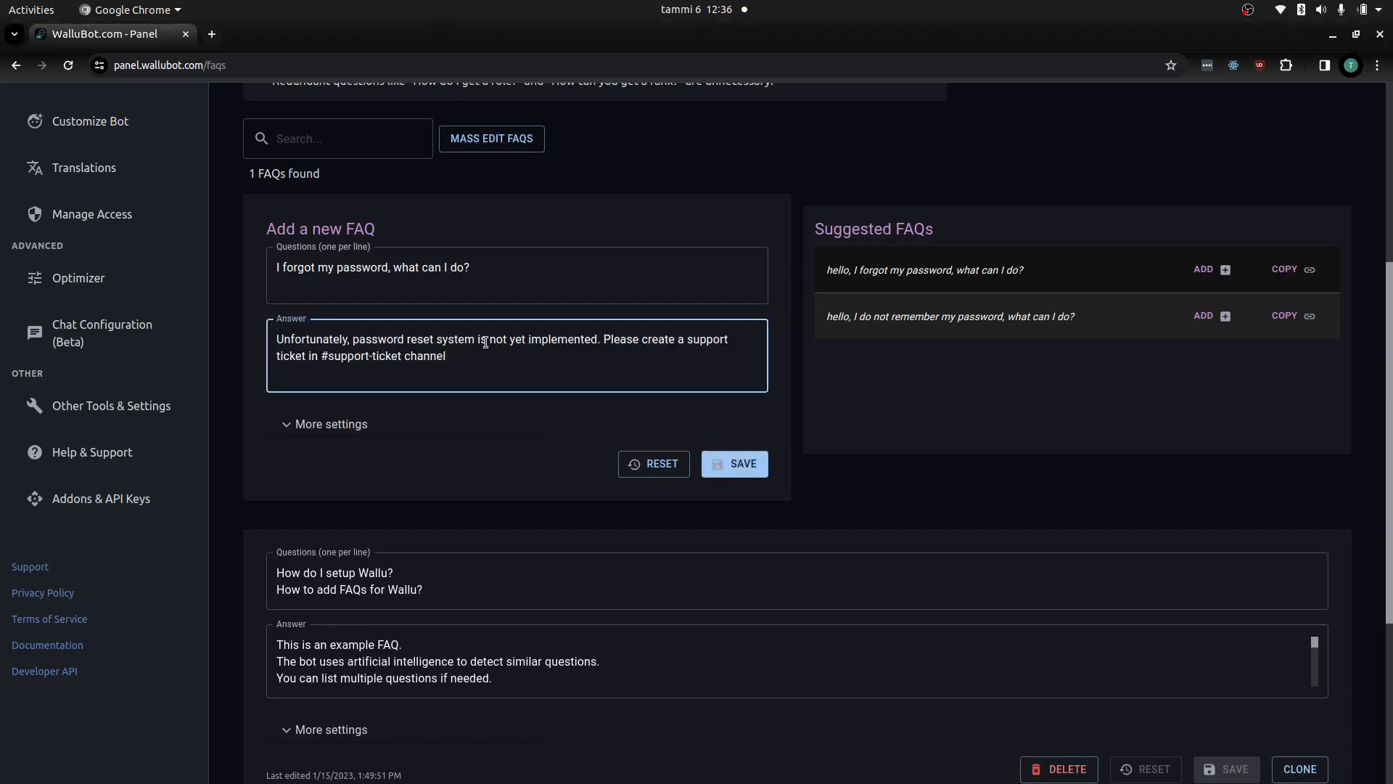
pyautogui.click(400, 355)
pyautogui.write('s')
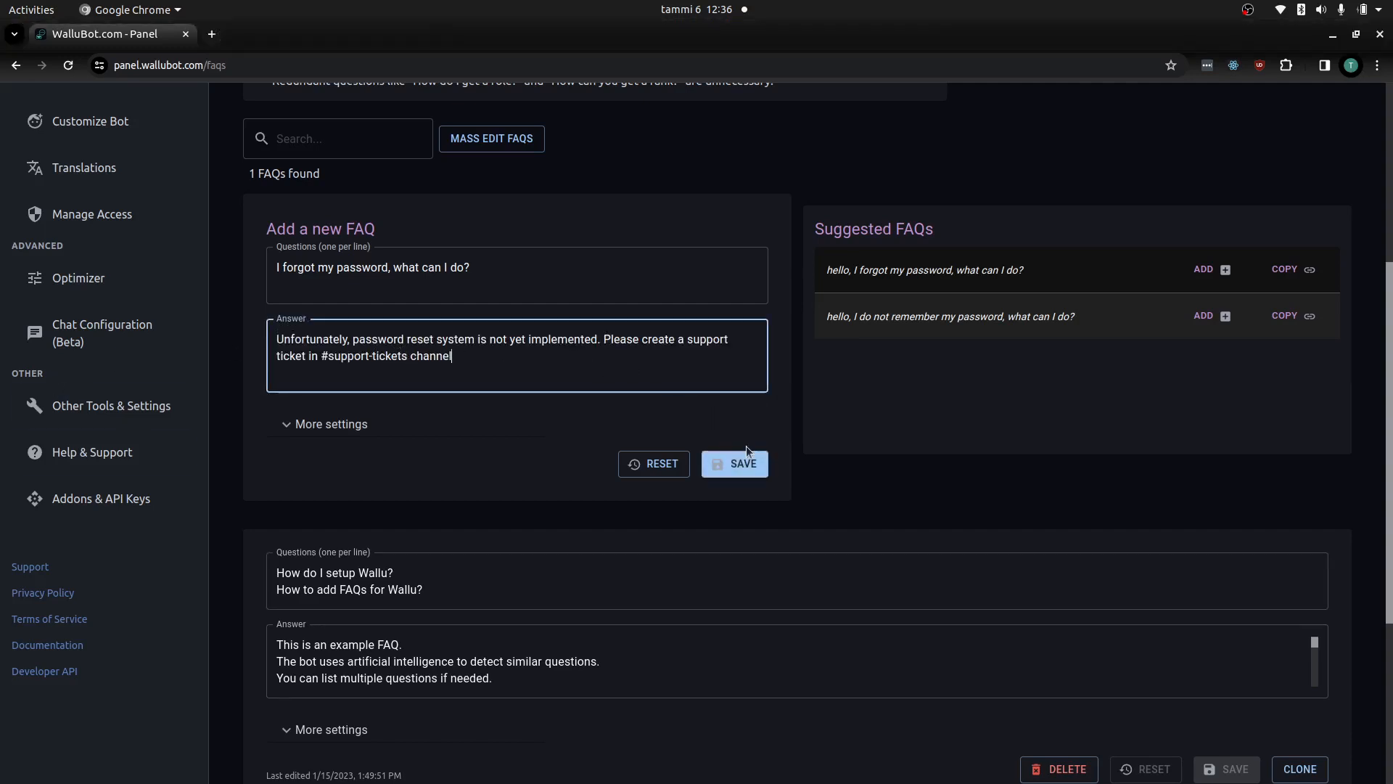
pyautogui.click(751, 473)
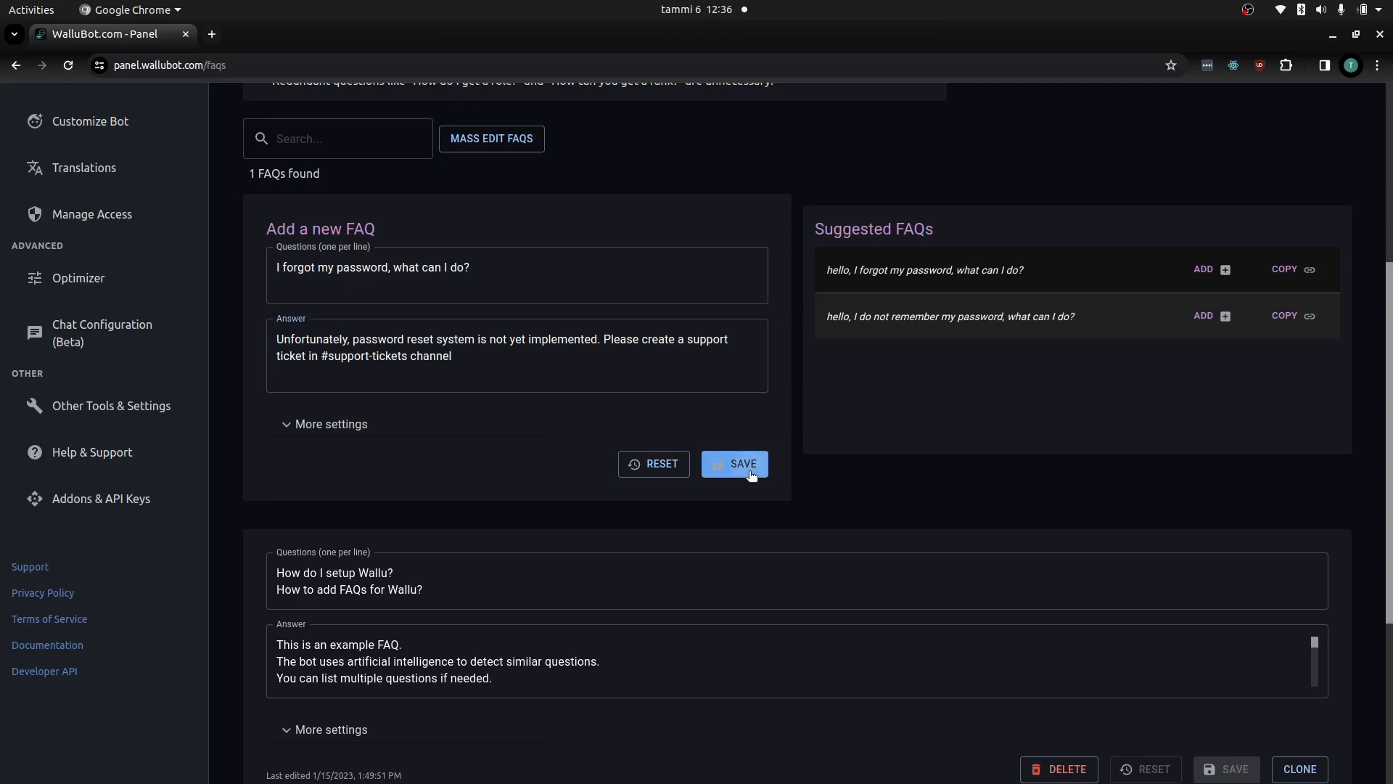
pyautogui.scroll(-2, 749, 473)
pyautogui.scroll(-4, 751, 477)
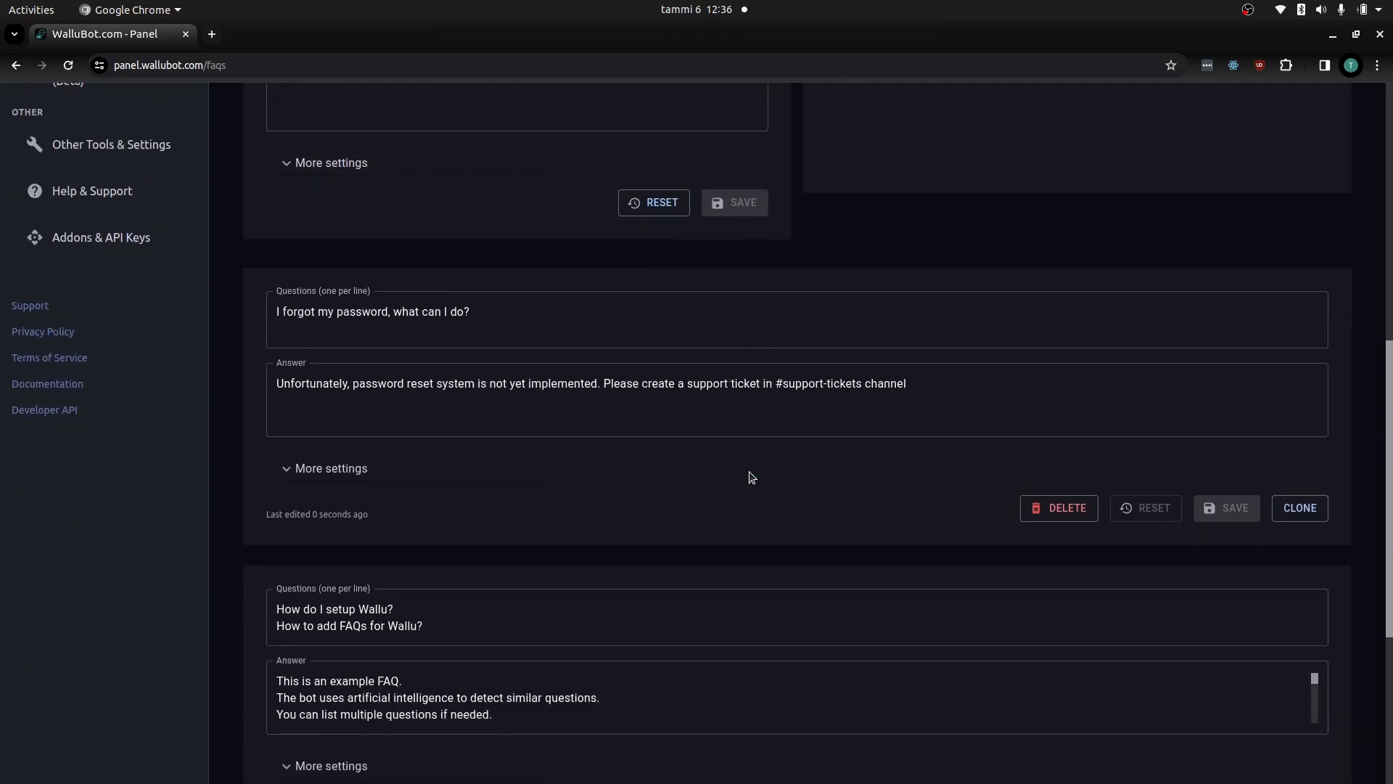
# - Switch to Discord and test the bot by sending "how can I reset my password?" in #general
pyautogui.hotkey('alt', 'Tab')
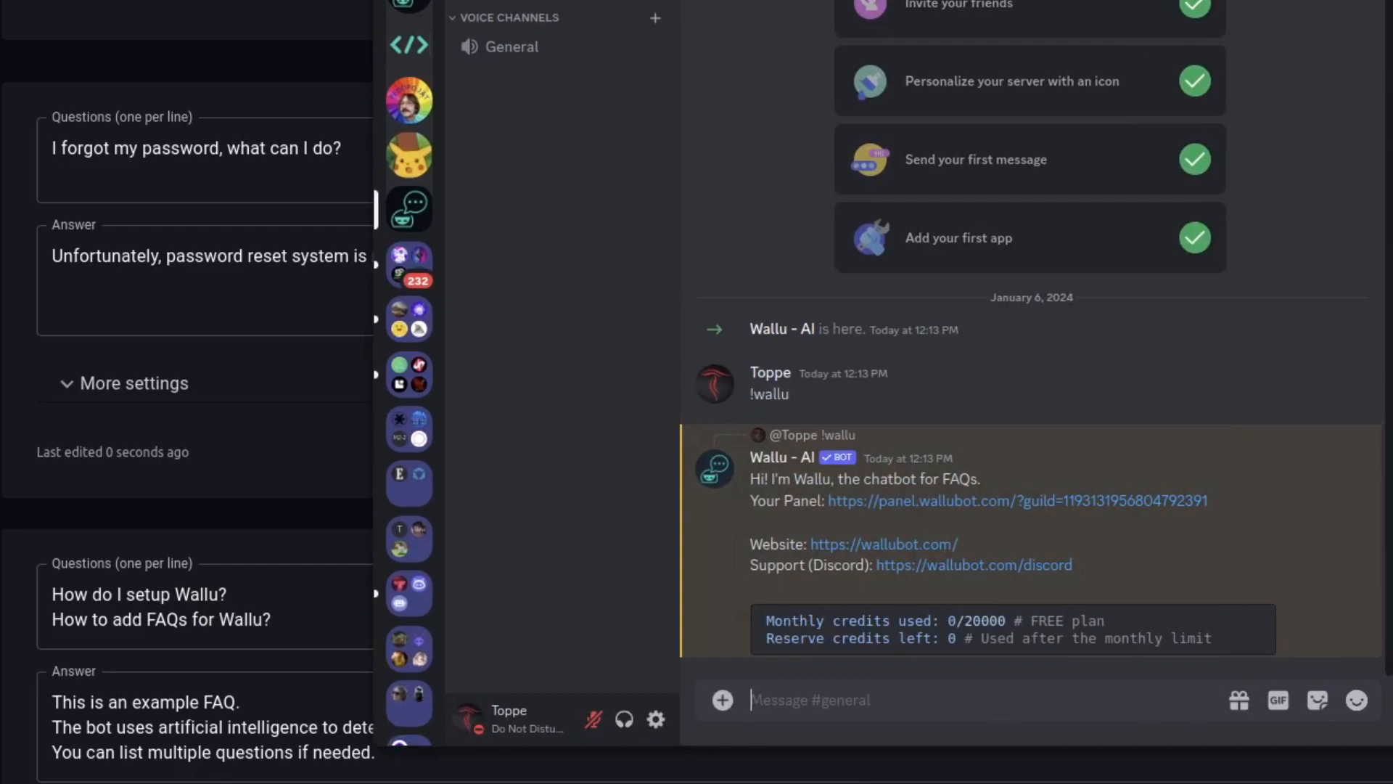
pyautogui.write('how can I reset my password')
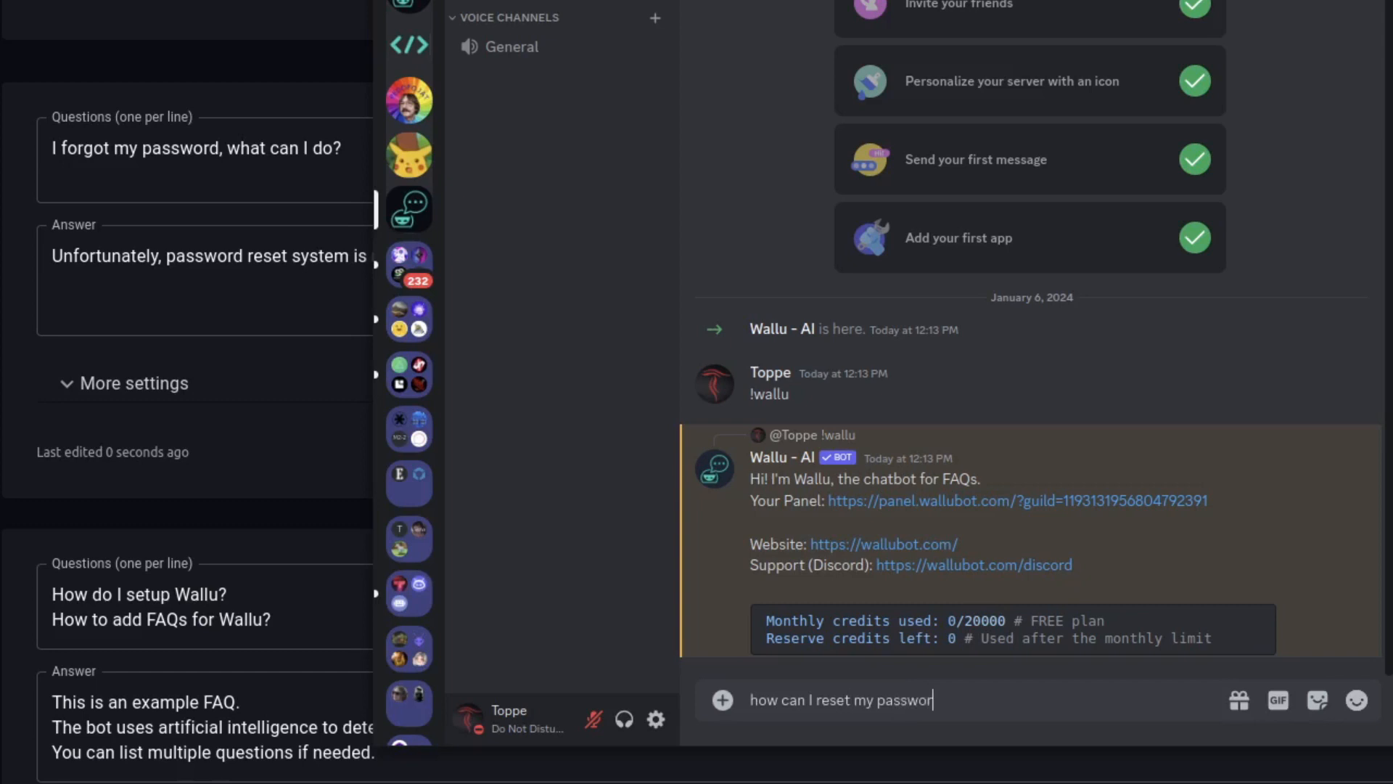
pyautogui.write('?')
pyautogui.press('Return')
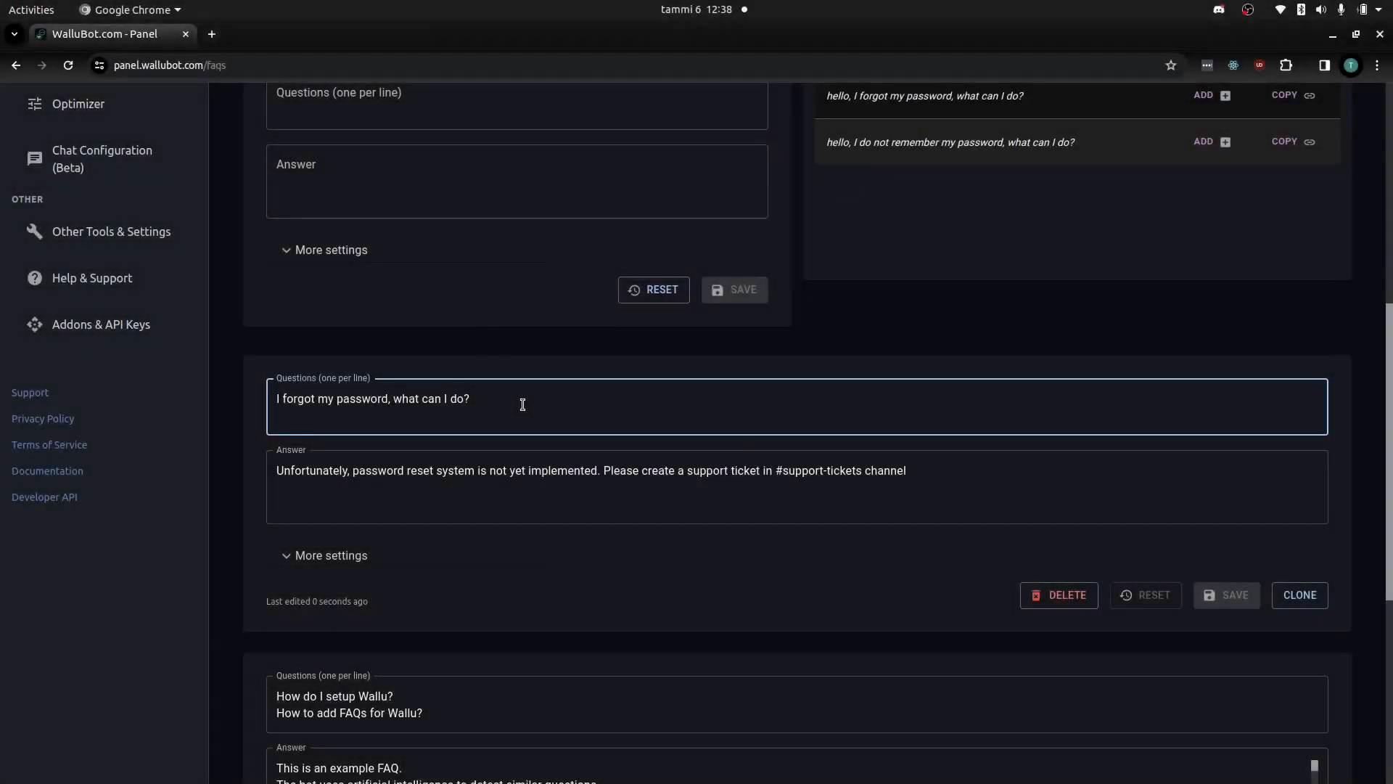
# - Add "Why can't I login into my account?" as a second question line in the saved password FAQ
pyautogui.scroll(1, 519, 410)
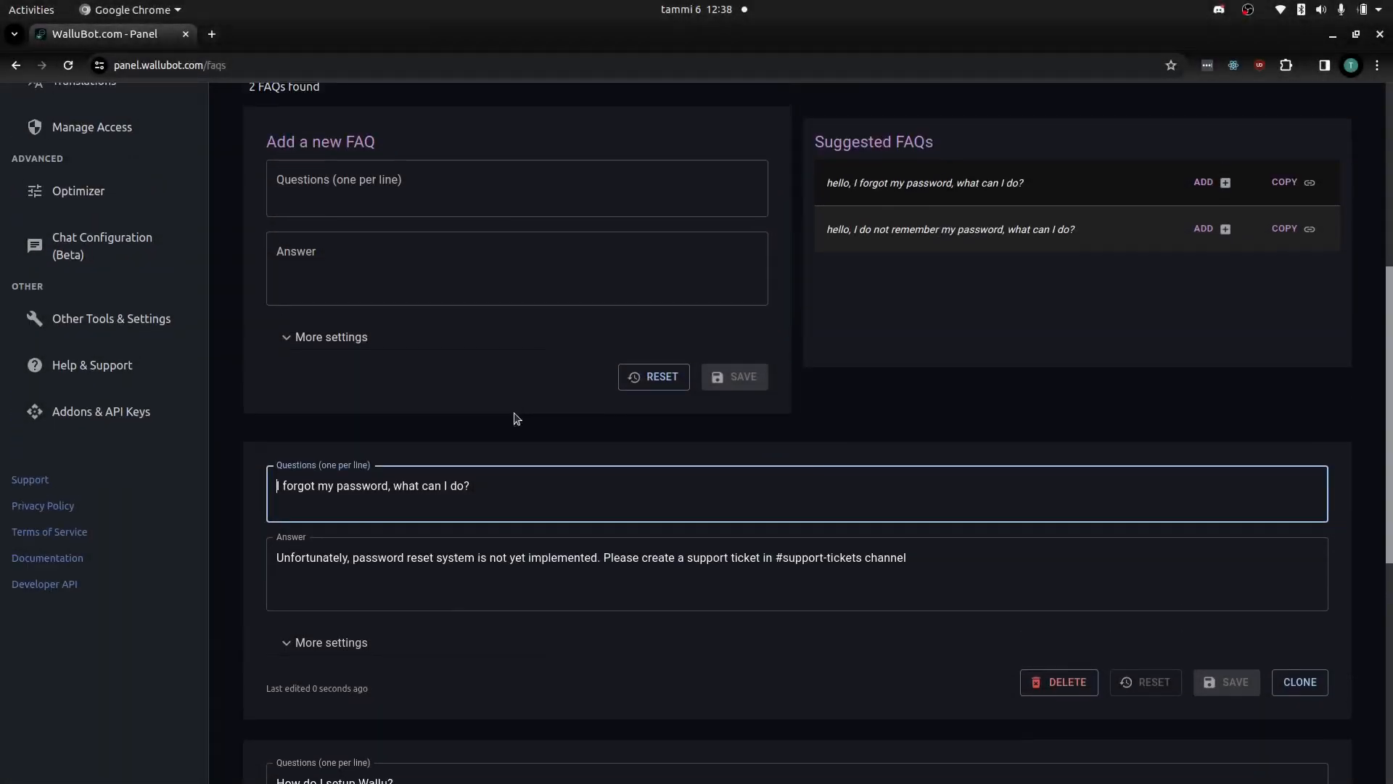
pyautogui.scroll(-1, 522, 472)
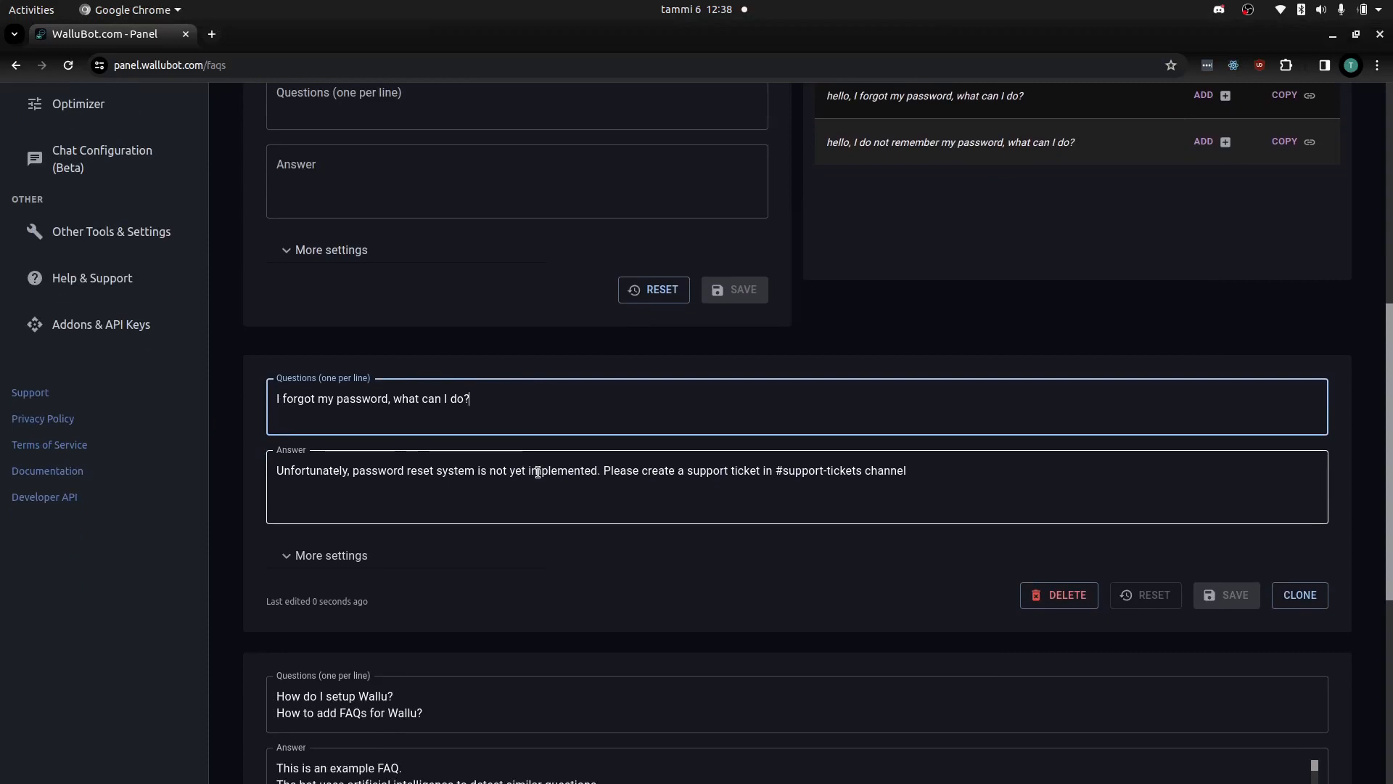
pyautogui.press('Return')
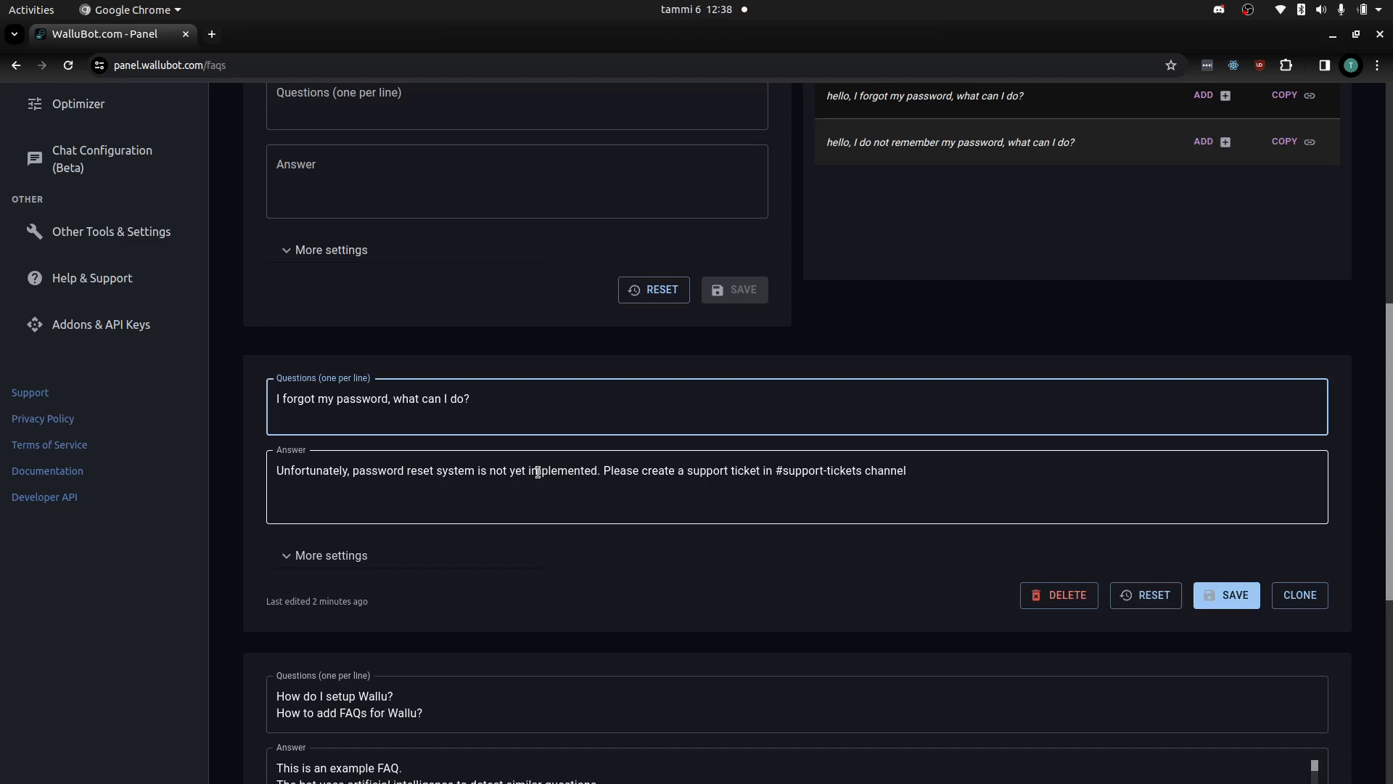
pyautogui.write("y can't I login into my account?")
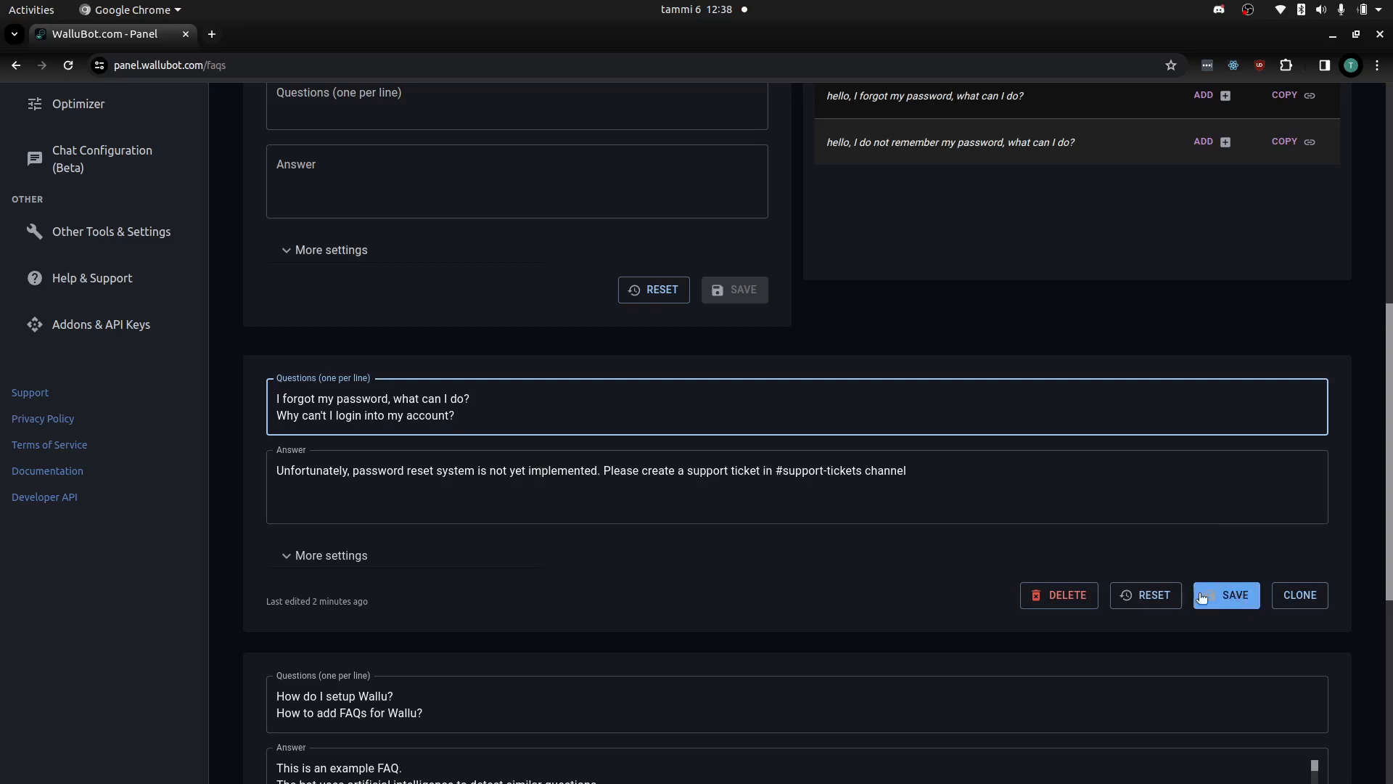
# - Disable sending the password FAQ's answer exactly as written, lower its minimum confidence slightly, and save the FAQ
pyautogui.click(338, 555)
pyautogui.scroll(-3, 341, 522)
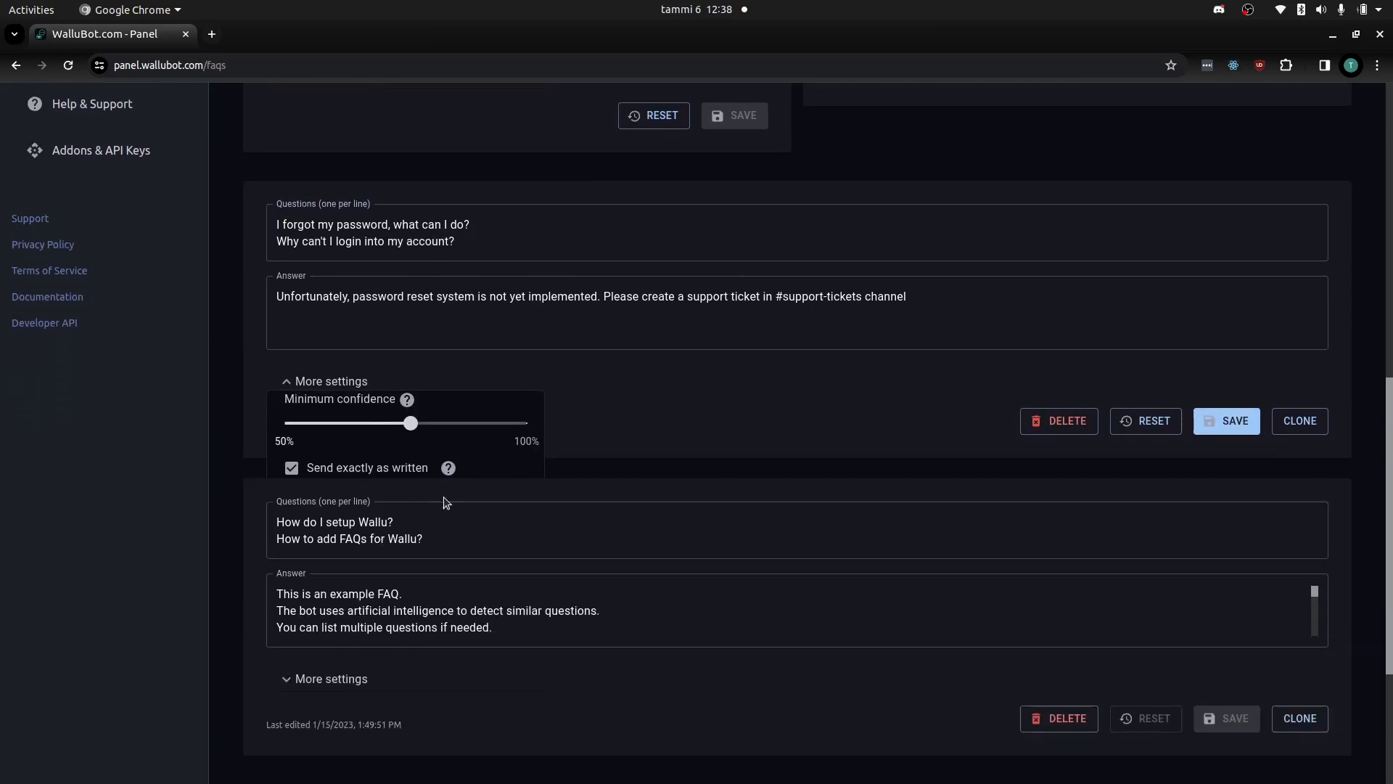
pyautogui.moveTo(449, 468)
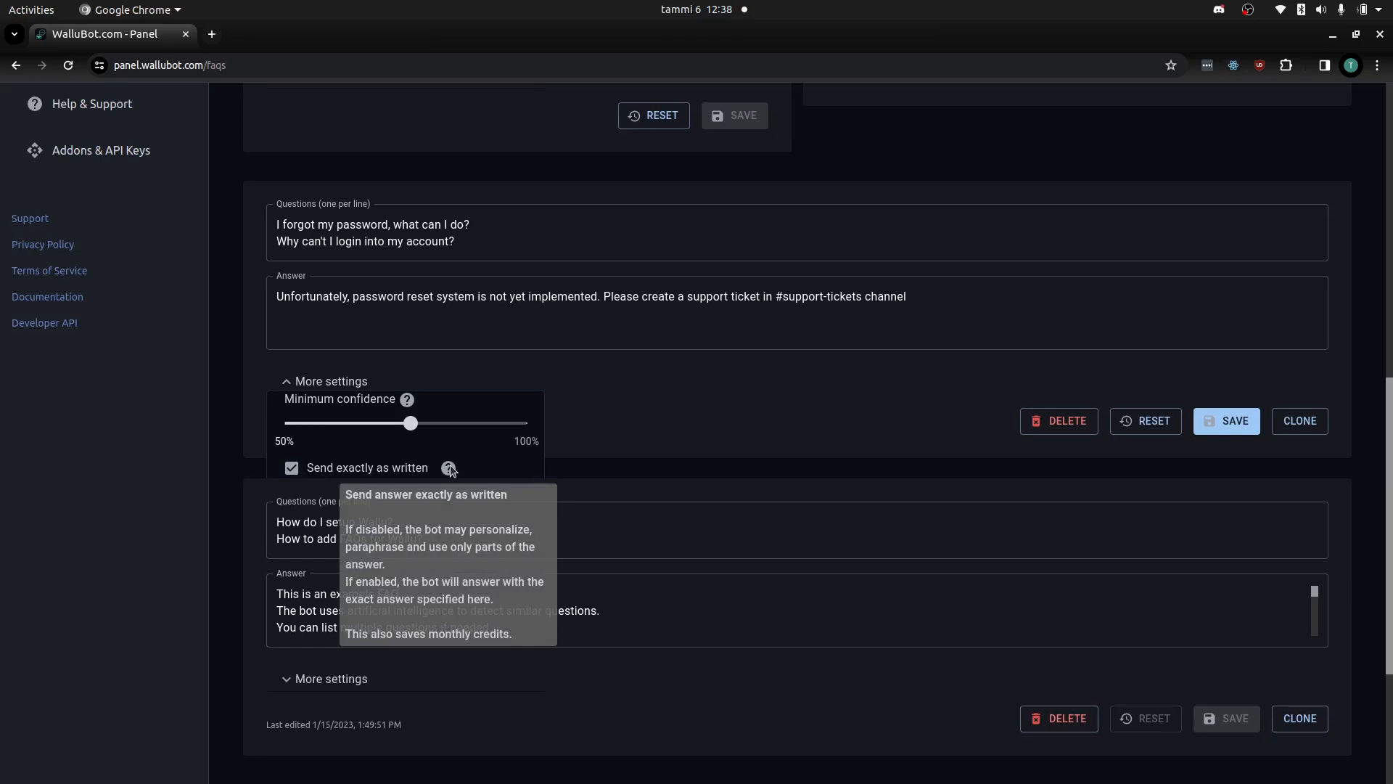
pyautogui.click(291, 468)
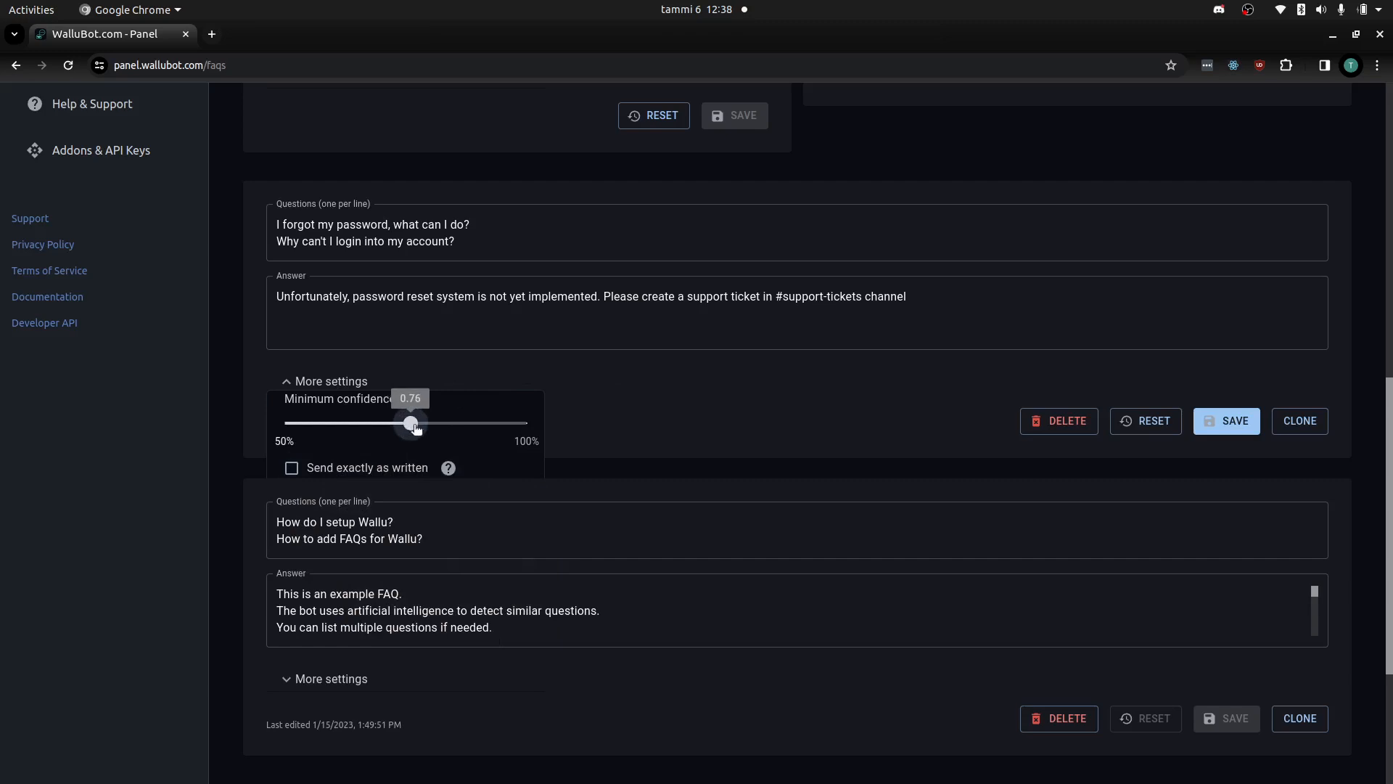
pyautogui.moveTo(410, 426)
pyautogui.mouseDown()
pyautogui.moveTo(446, 428)
pyautogui.moveTo(390, 428)
pyautogui.mouseUp()
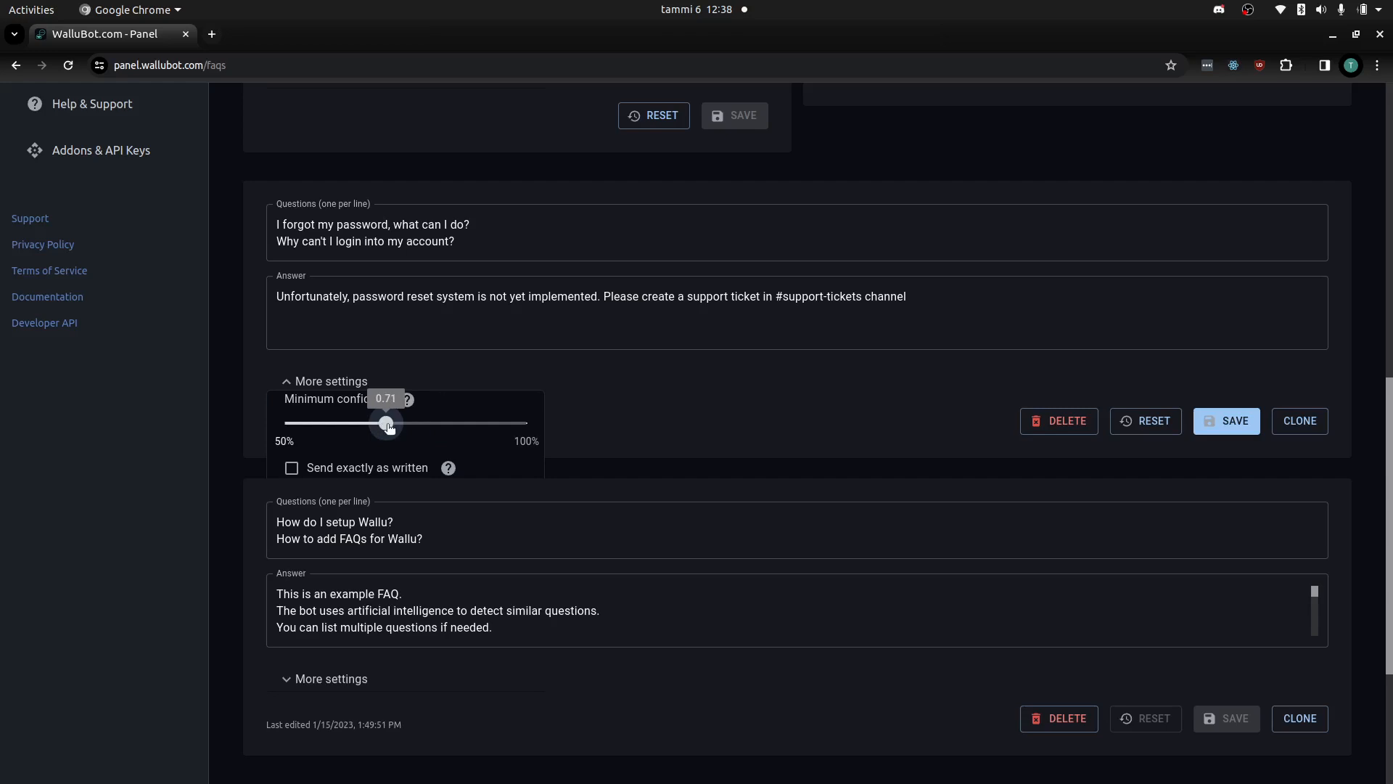
pyautogui.moveTo(389, 428); pyautogui.dragTo(400, 431)
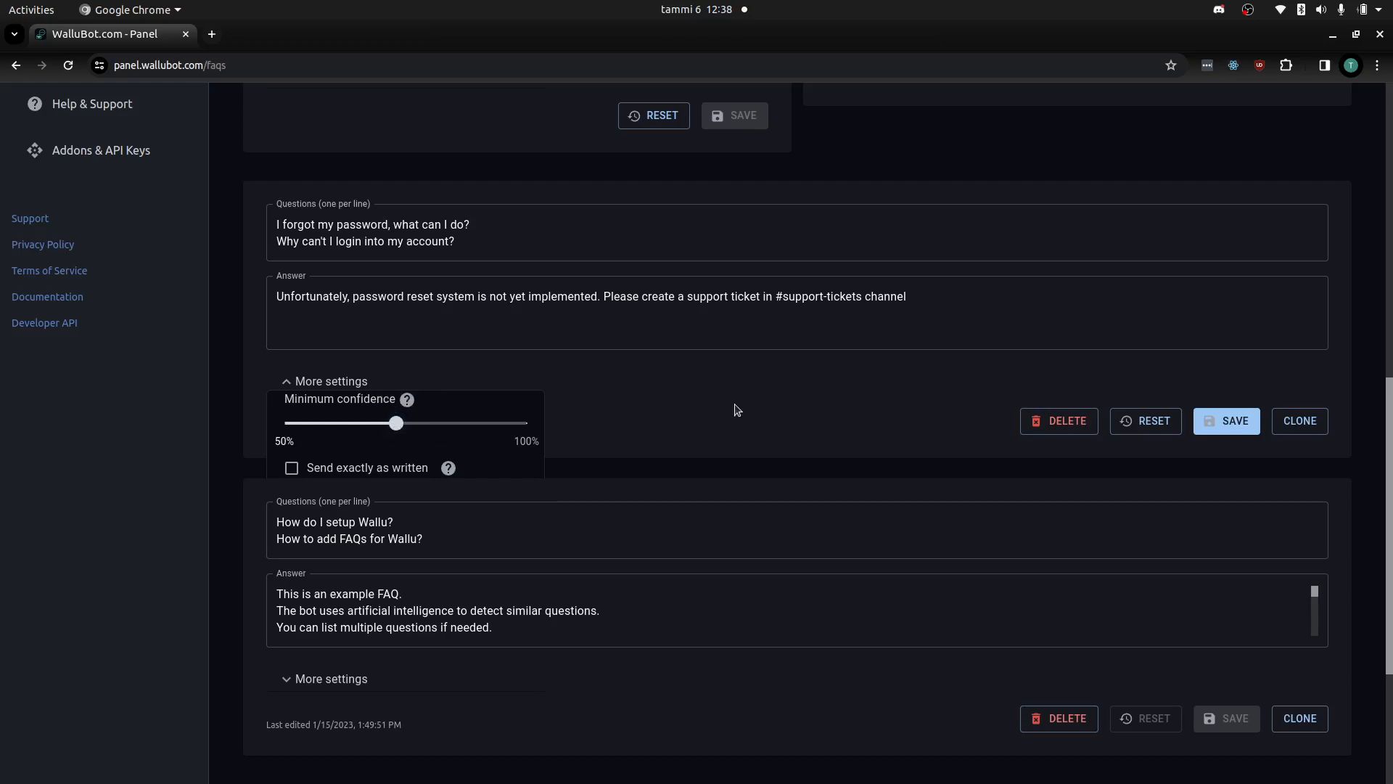
pyautogui.click(1224, 423)
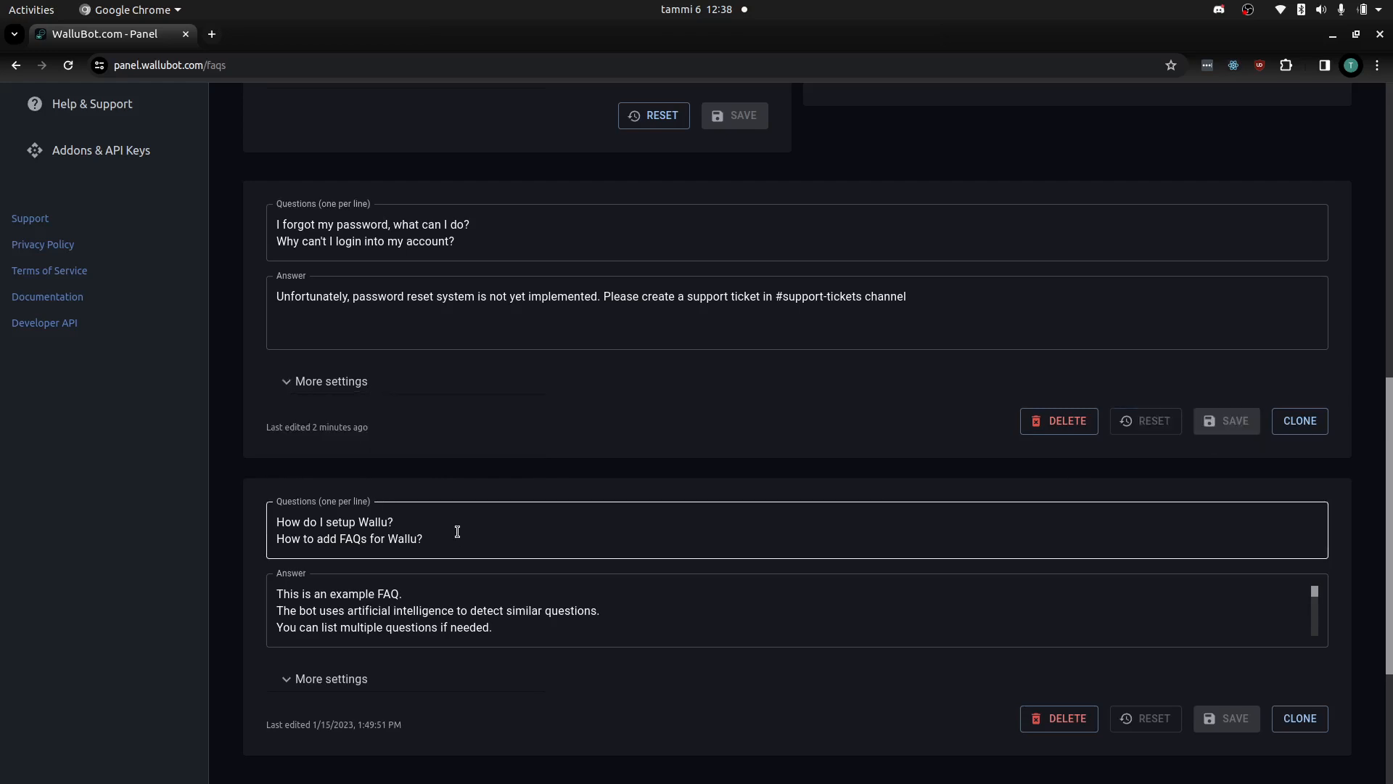
# - Switch to Discord and send "I have a problem when trying to log into my account why?" in #general
pyautogui.scroll(3, 645, 463)
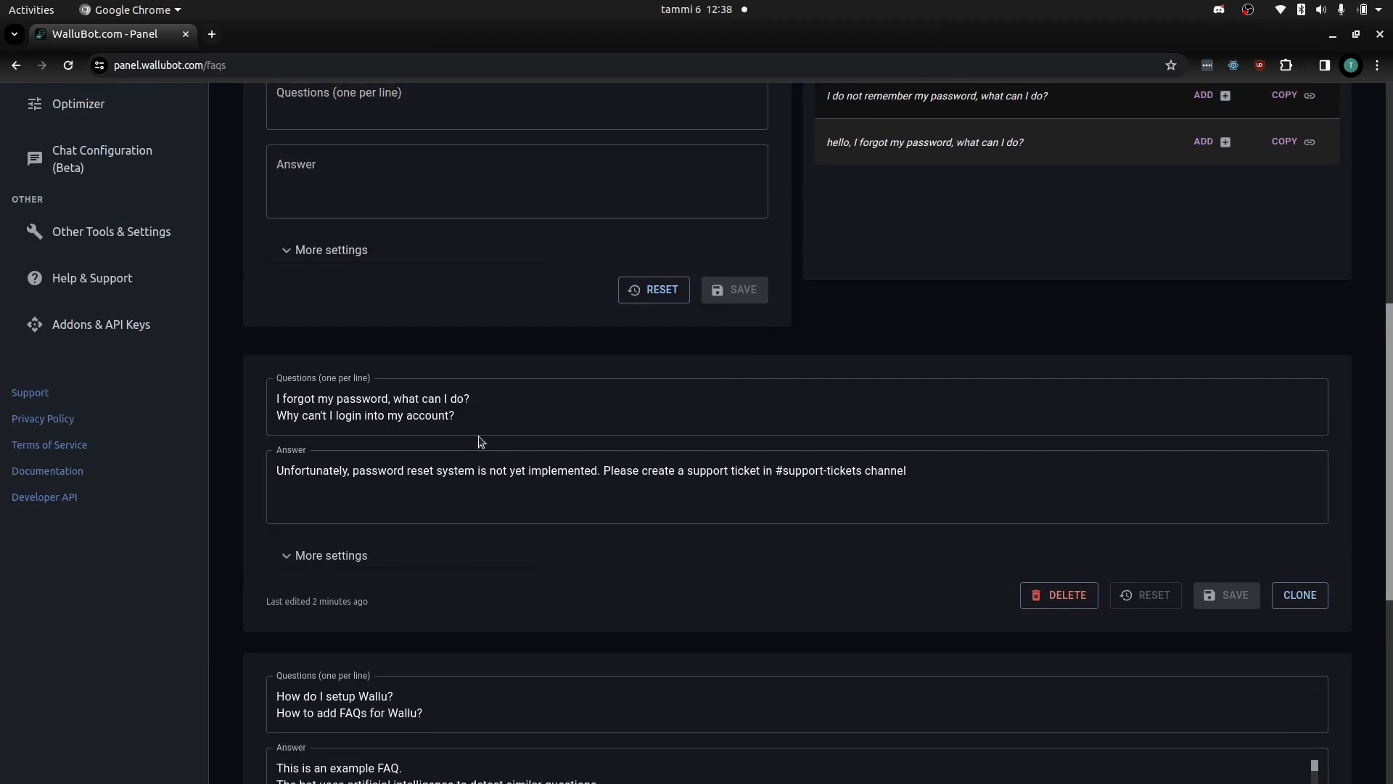
pyautogui.hotkey('alt', 'Tab')
pyautogui.hotkey('alt', 'Tab')
pyautogui.hotkey('alt', 'Tab')
pyautogui.write('I ha')
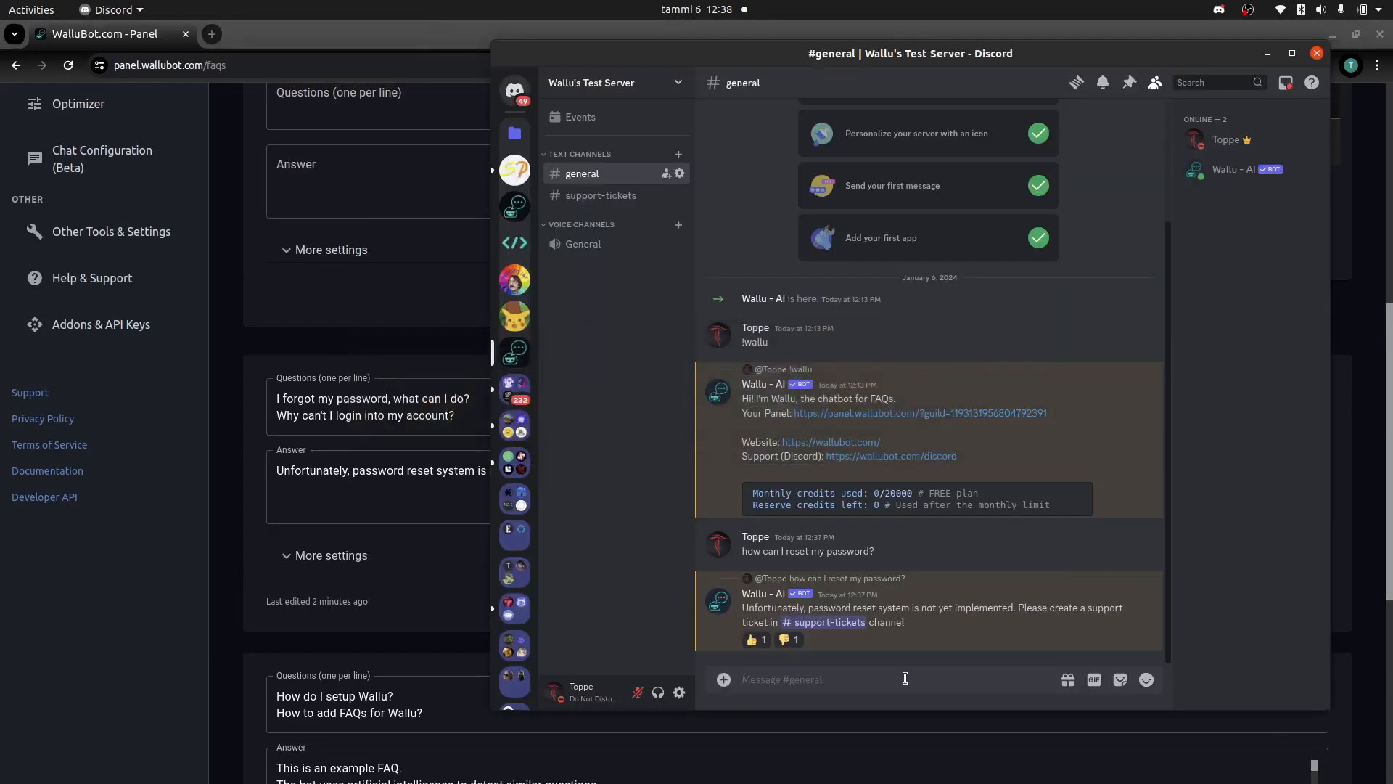
pyautogui.write('ve a problem when t')
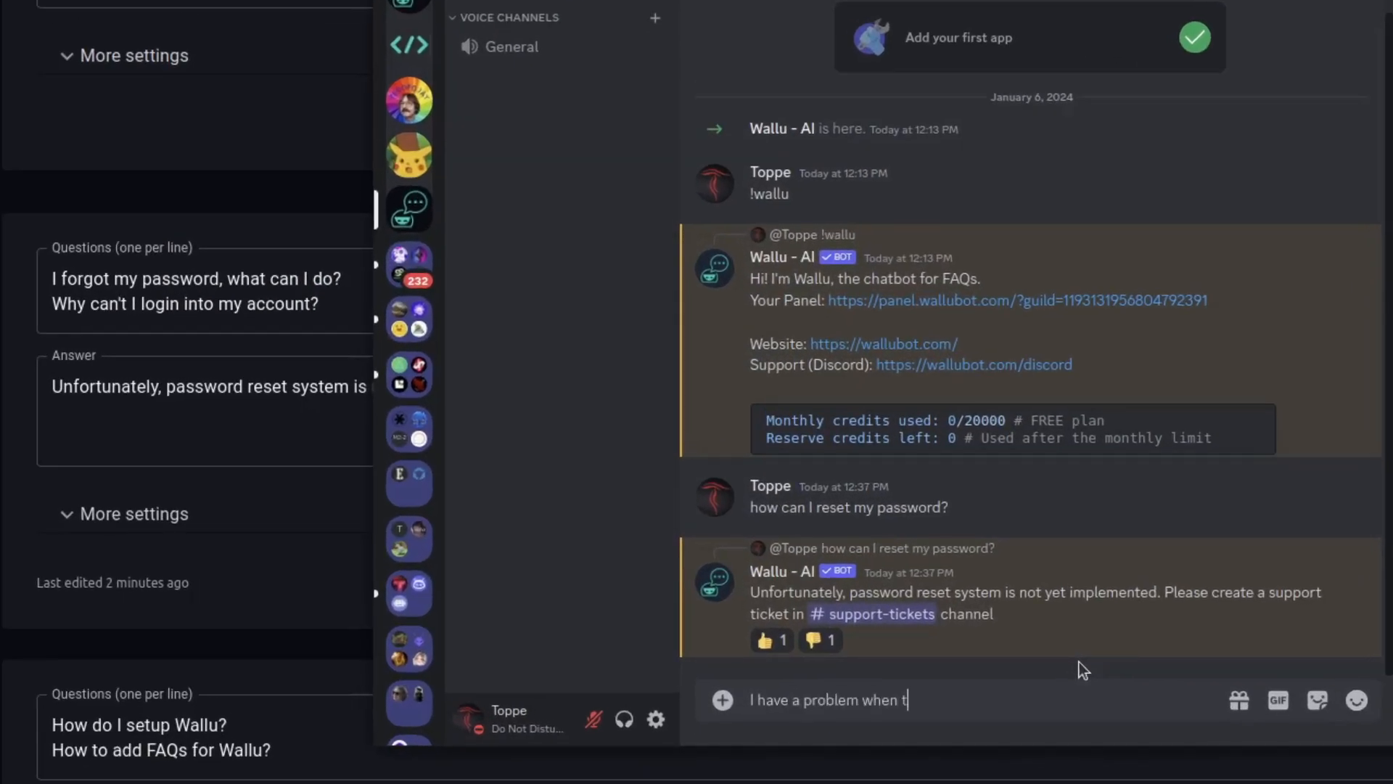
pyautogui.write('rying to log into my accou')
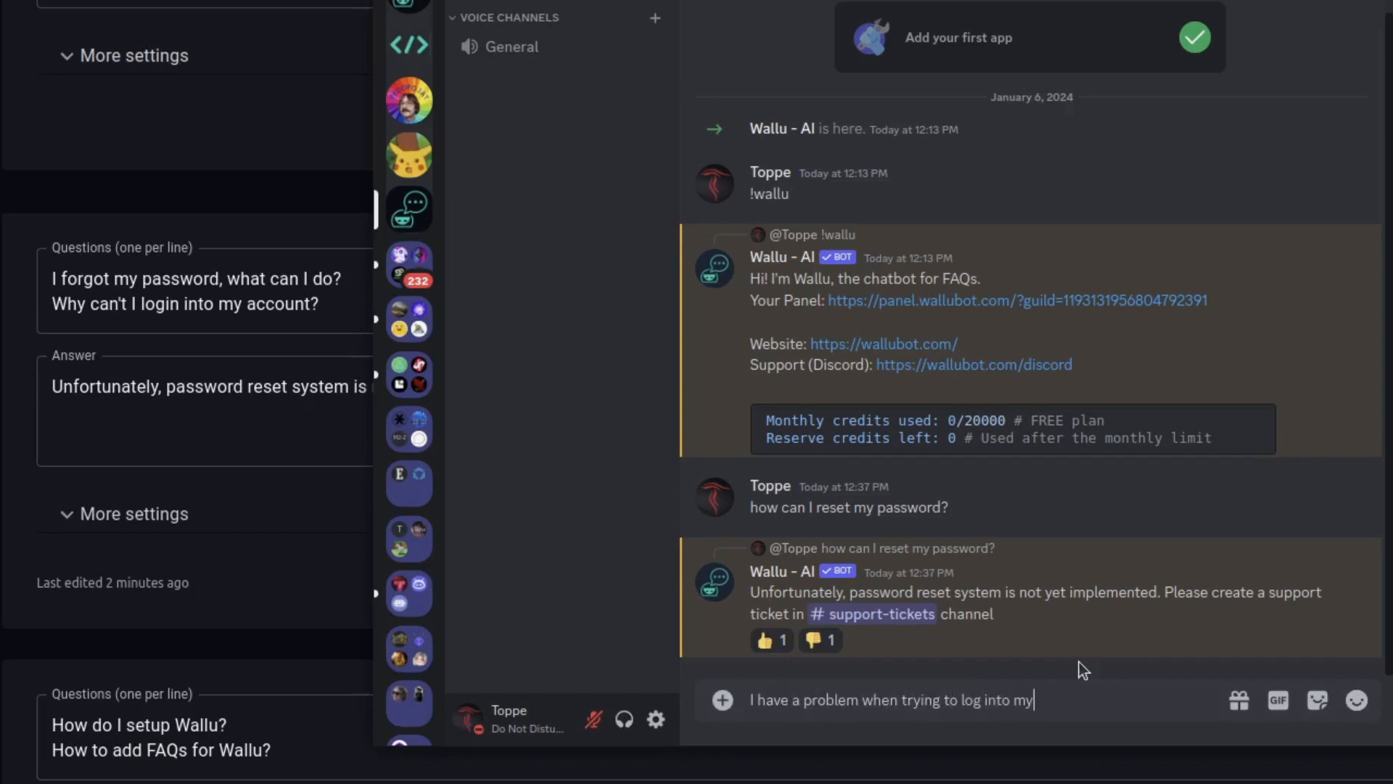
pyautogui.write('nt why?')
pyautogui.press('Return')
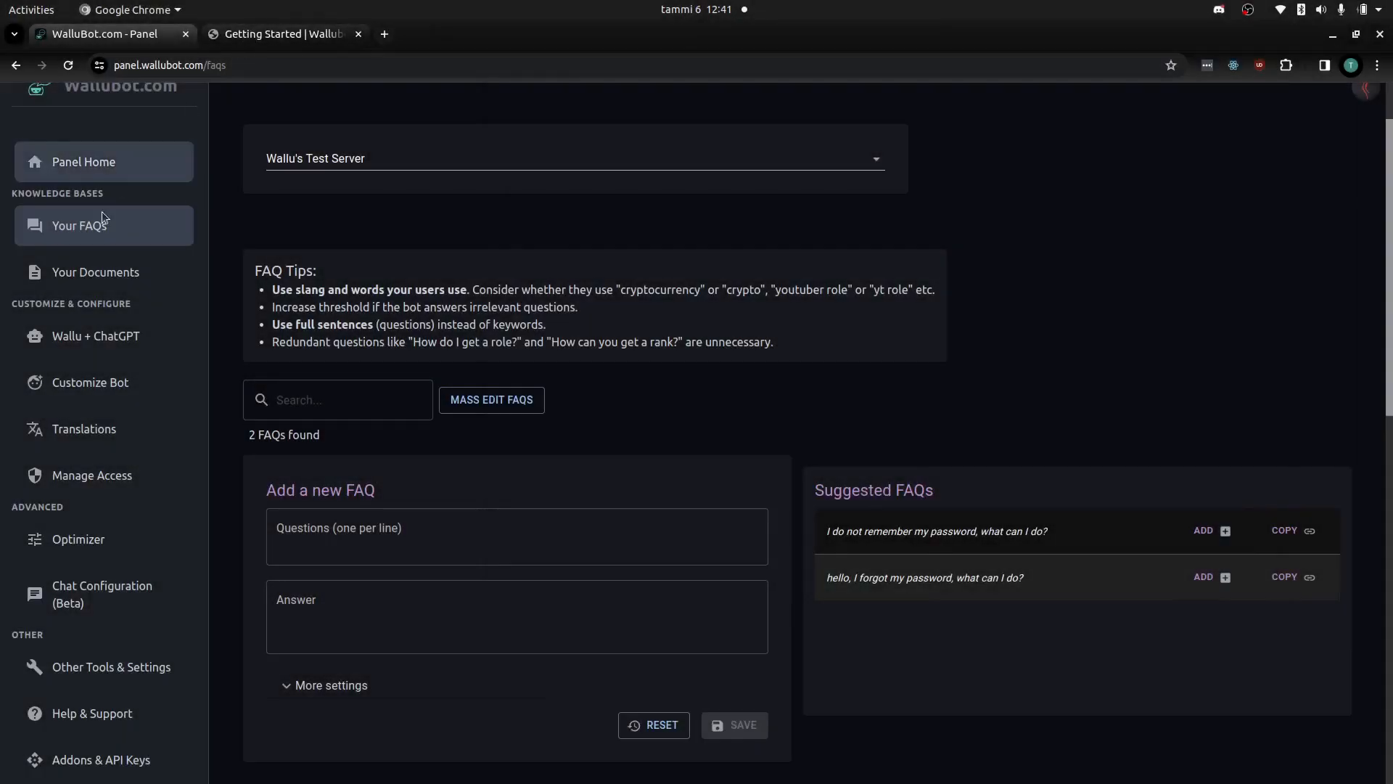
# - Open the FAQ import page in the Wallu panel and copy both "Introduction to Wallu" paragraphs from the Getting Started documentation
pyautogui.click(106, 163)
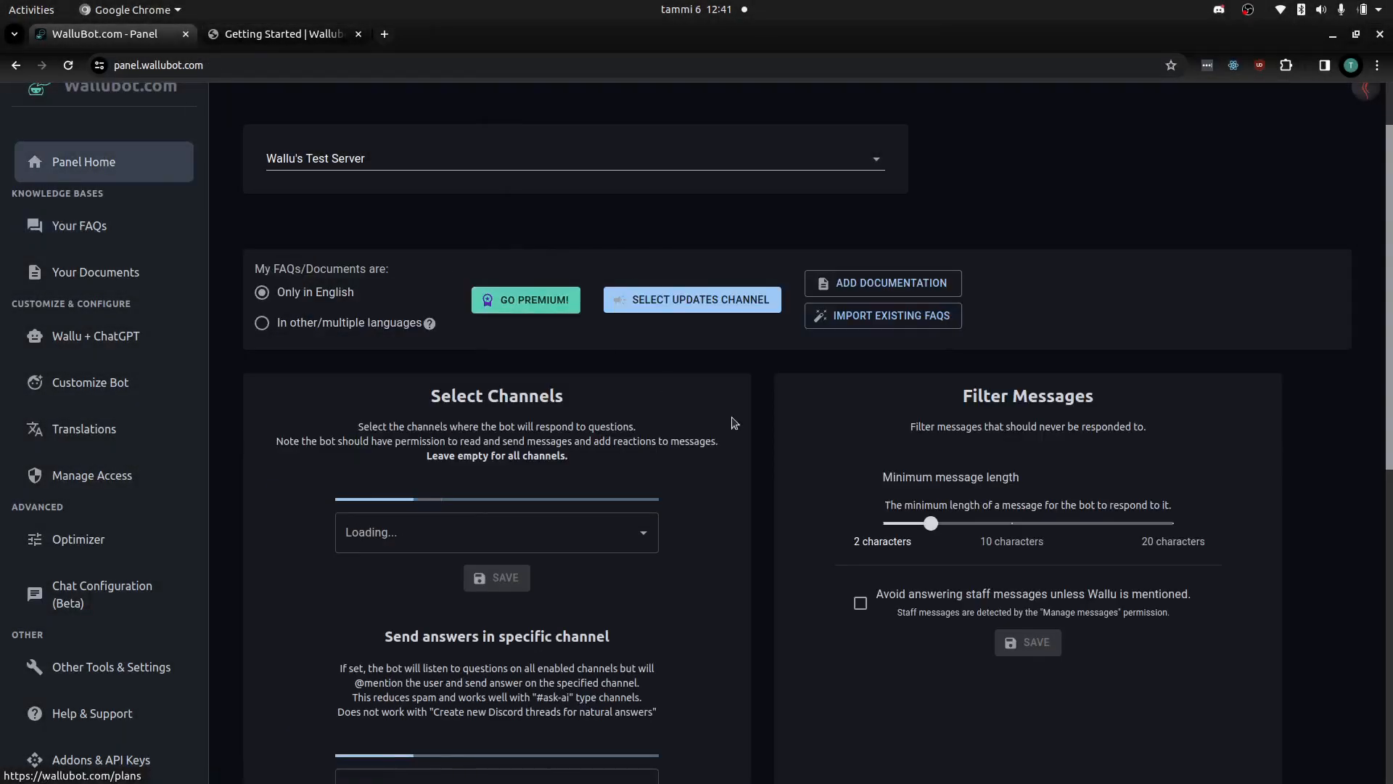
pyautogui.click(875, 317)
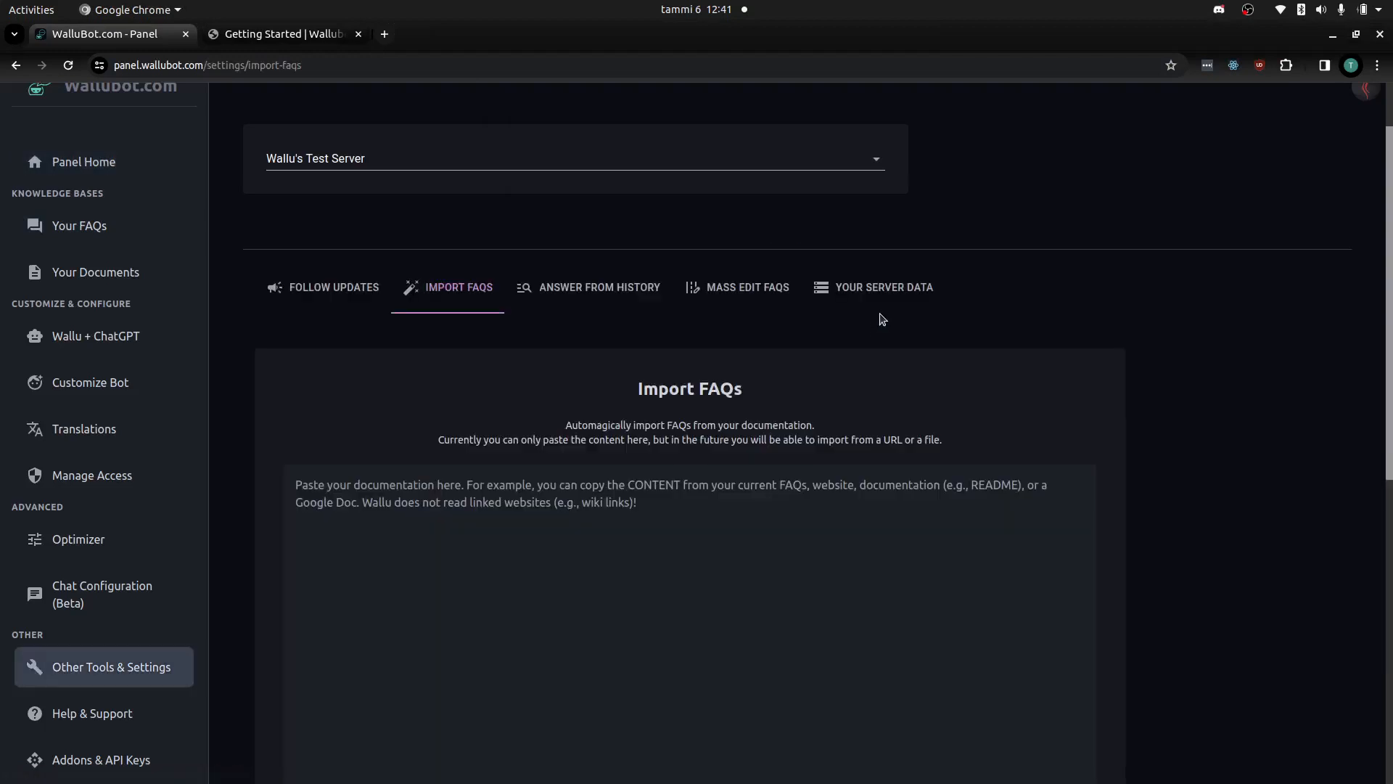
pyautogui.click(287, 31)
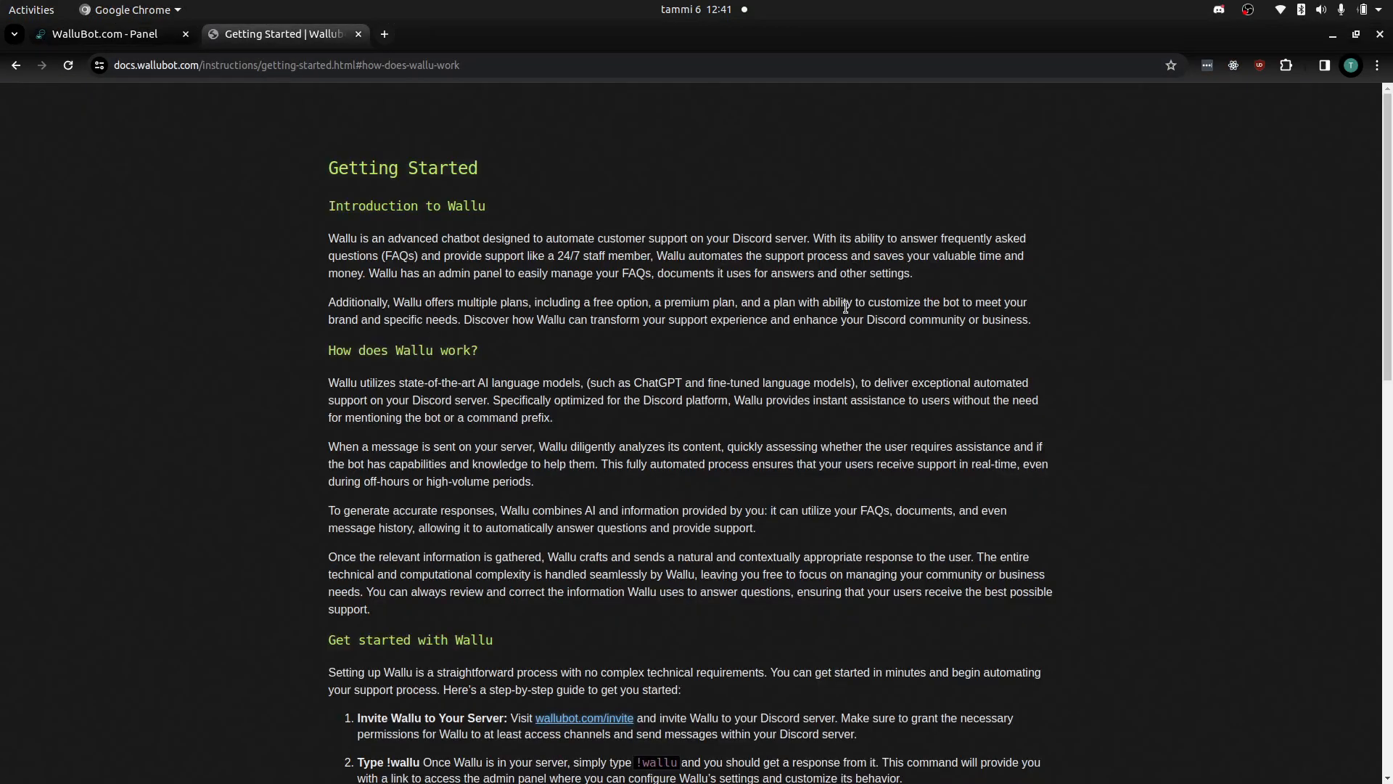
pyautogui.moveTo(1097, 330); pyautogui.dragTo(323, 239)
pyautogui.hotkey('ctrl', 'c')
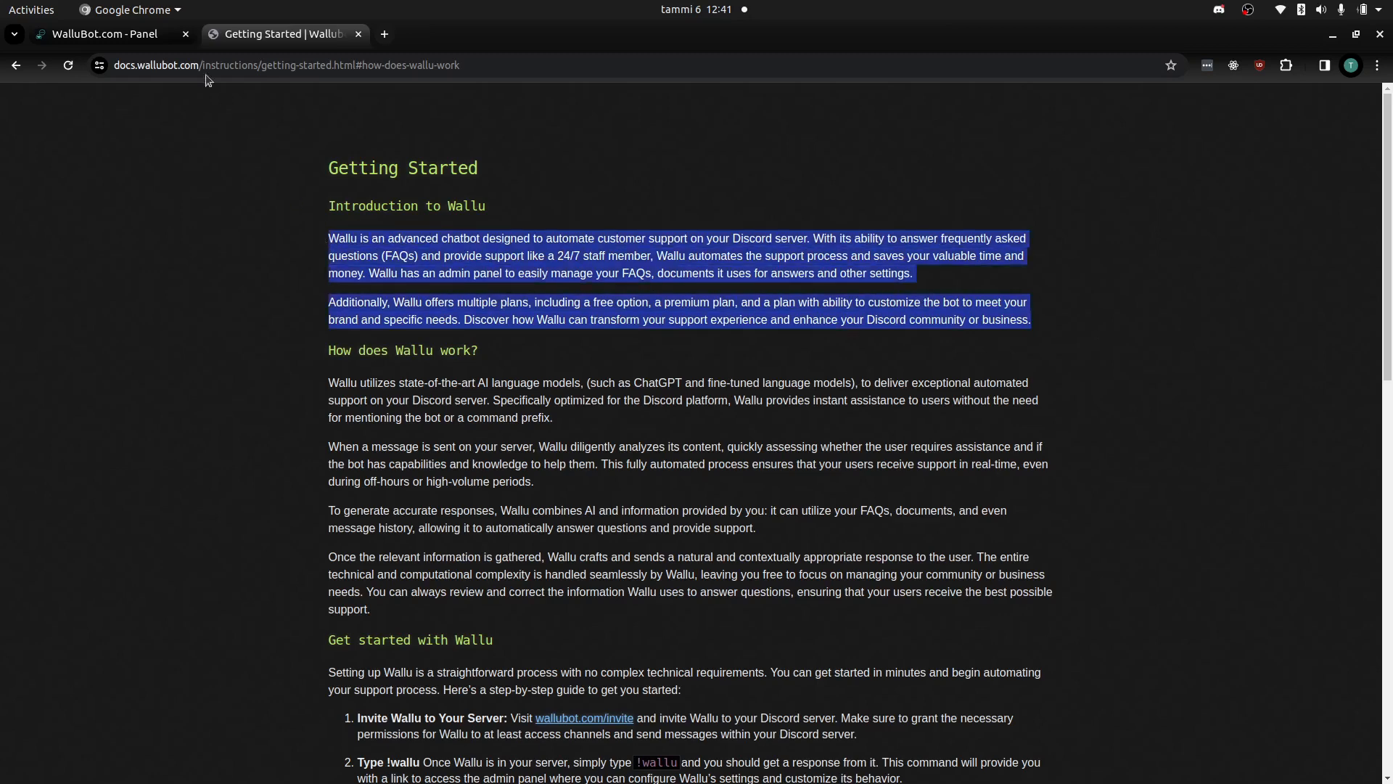
# - Paste the copied Wallu introduction into the FAQ import content and start extracting FAQs from it
pyautogui.click(131, 35)
pyautogui.scroll(-3, 421, 461)
pyautogui.click(568, 341)
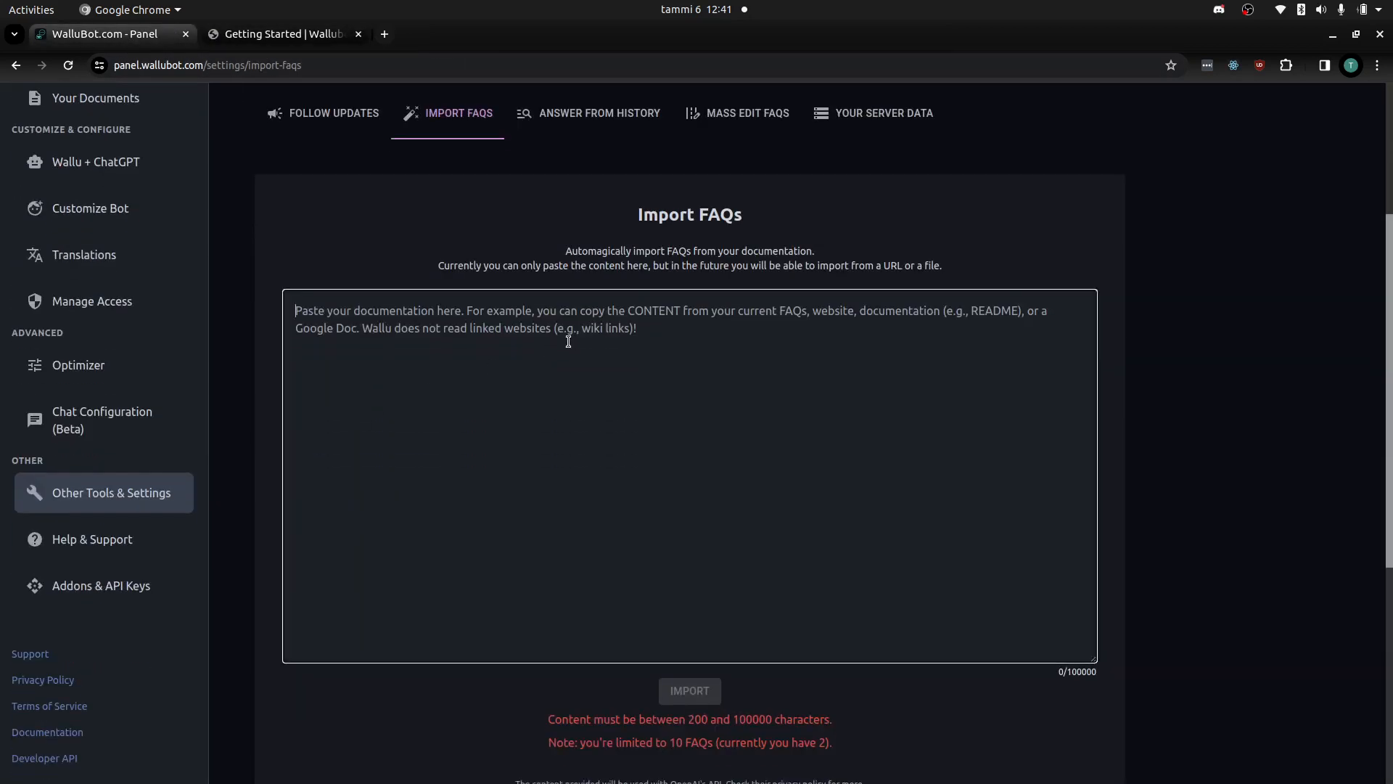
pyautogui.hotkey('ctrl', 'v')
pyautogui.scroll(-2, 566, 341)
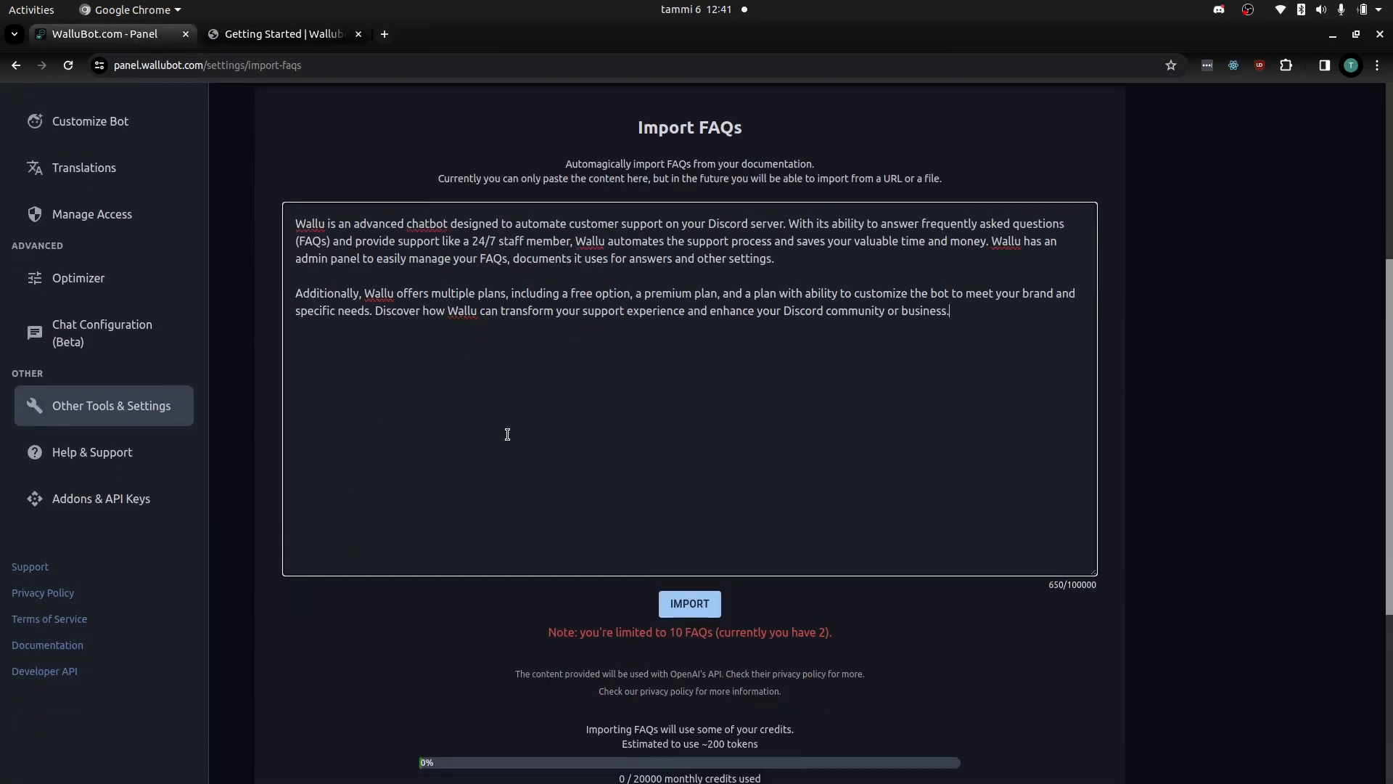
pyautogui.click(428, 624)
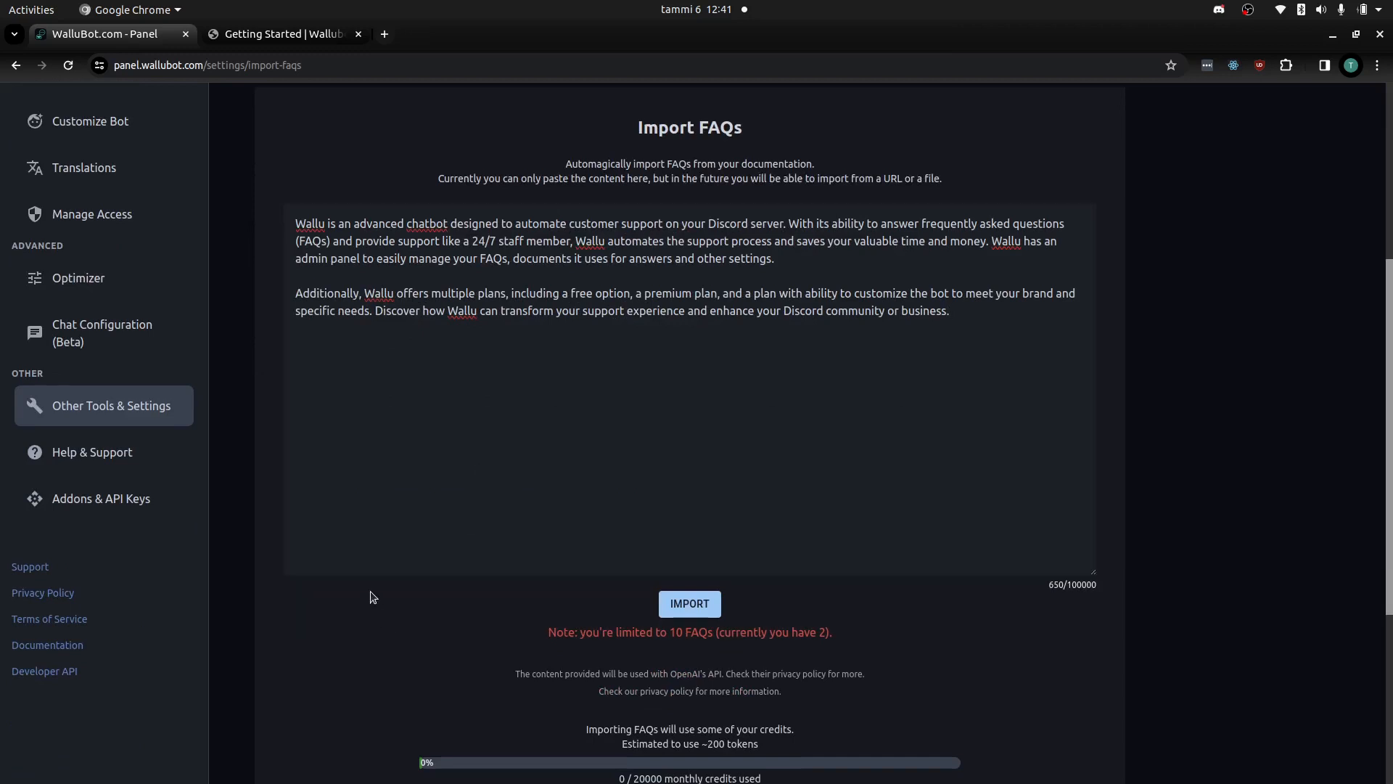
pyautogui.scroll(-2, 372, 591)
pyautogui.scroll(-4, 386, 572)
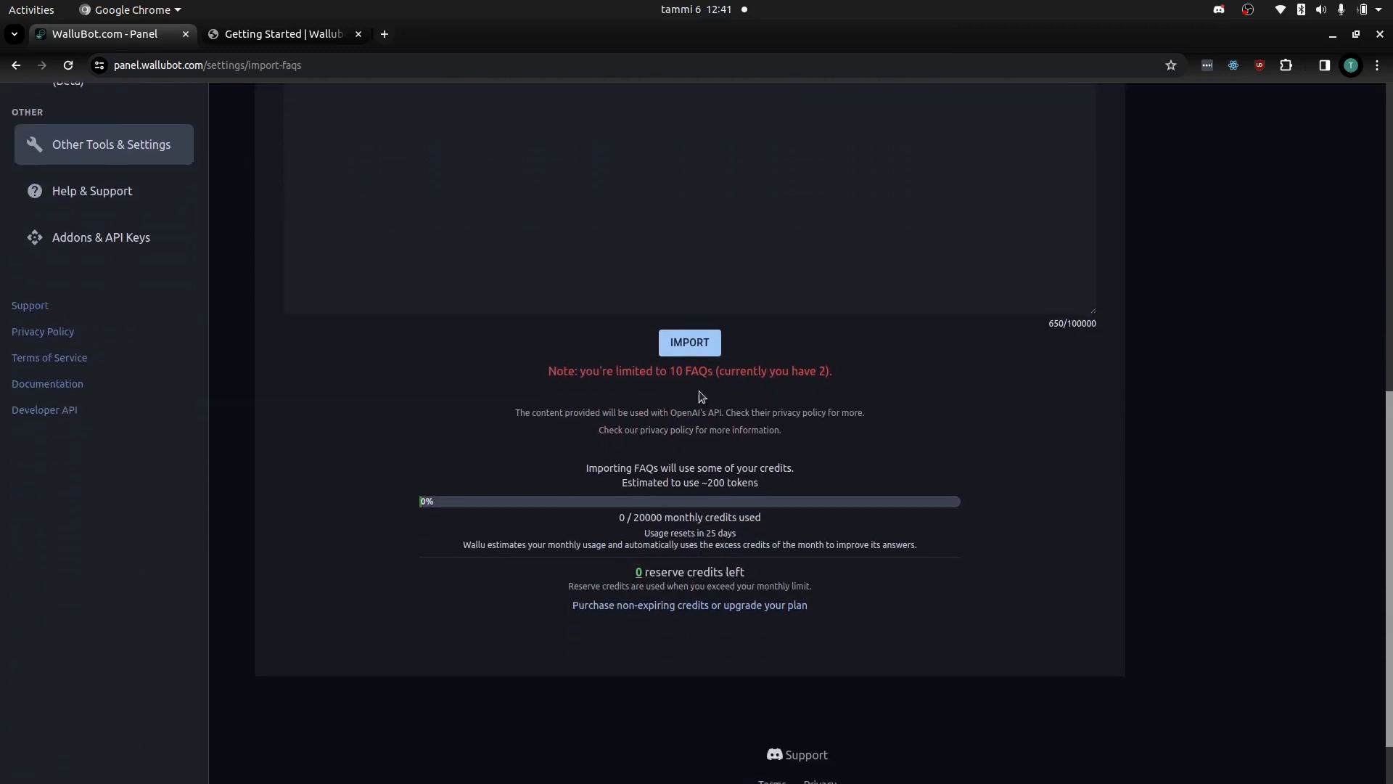
pyautogui.scroll(2, 700, 396)
pyautogui.click(690, 410)
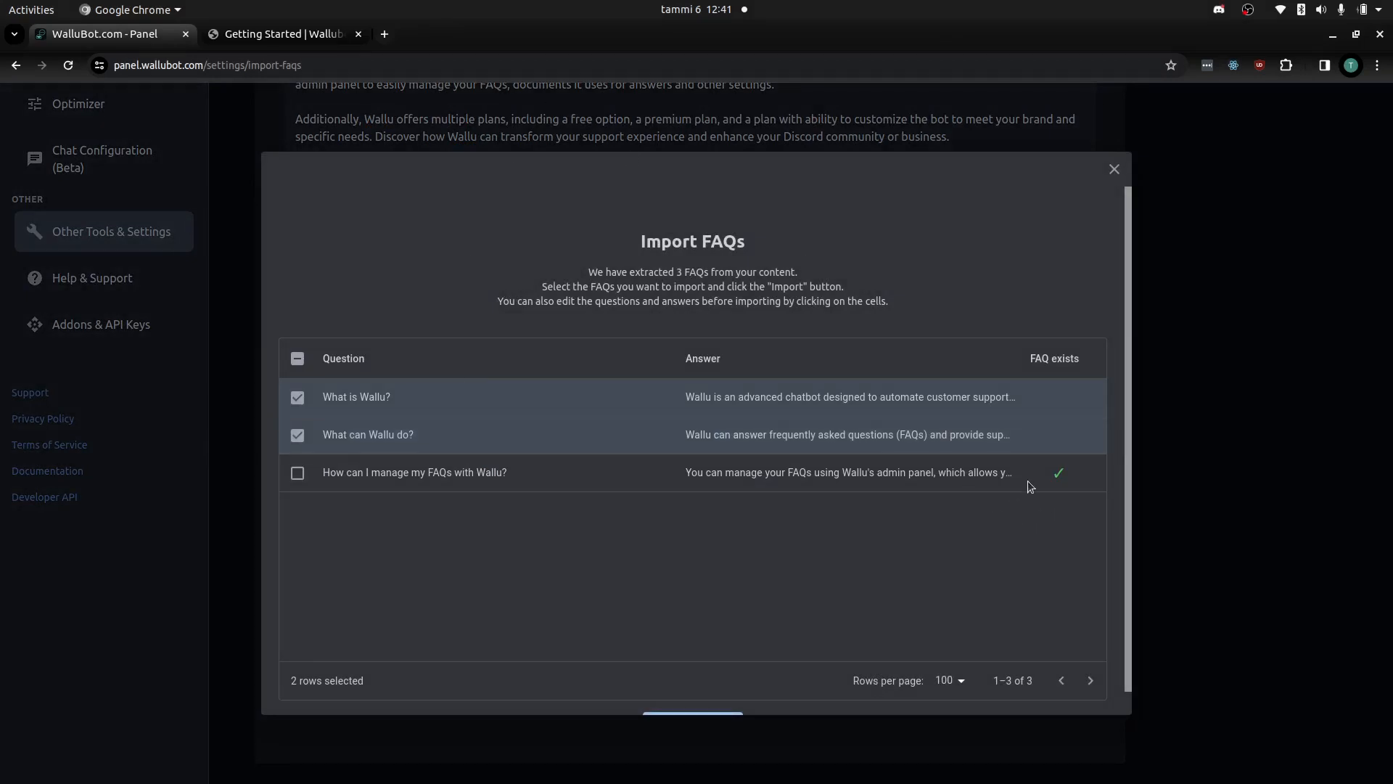
# - Select all three extracted FAQs, including the one marked as existing, then import them and confirm
pyautogui.moveTo(1057, 476)
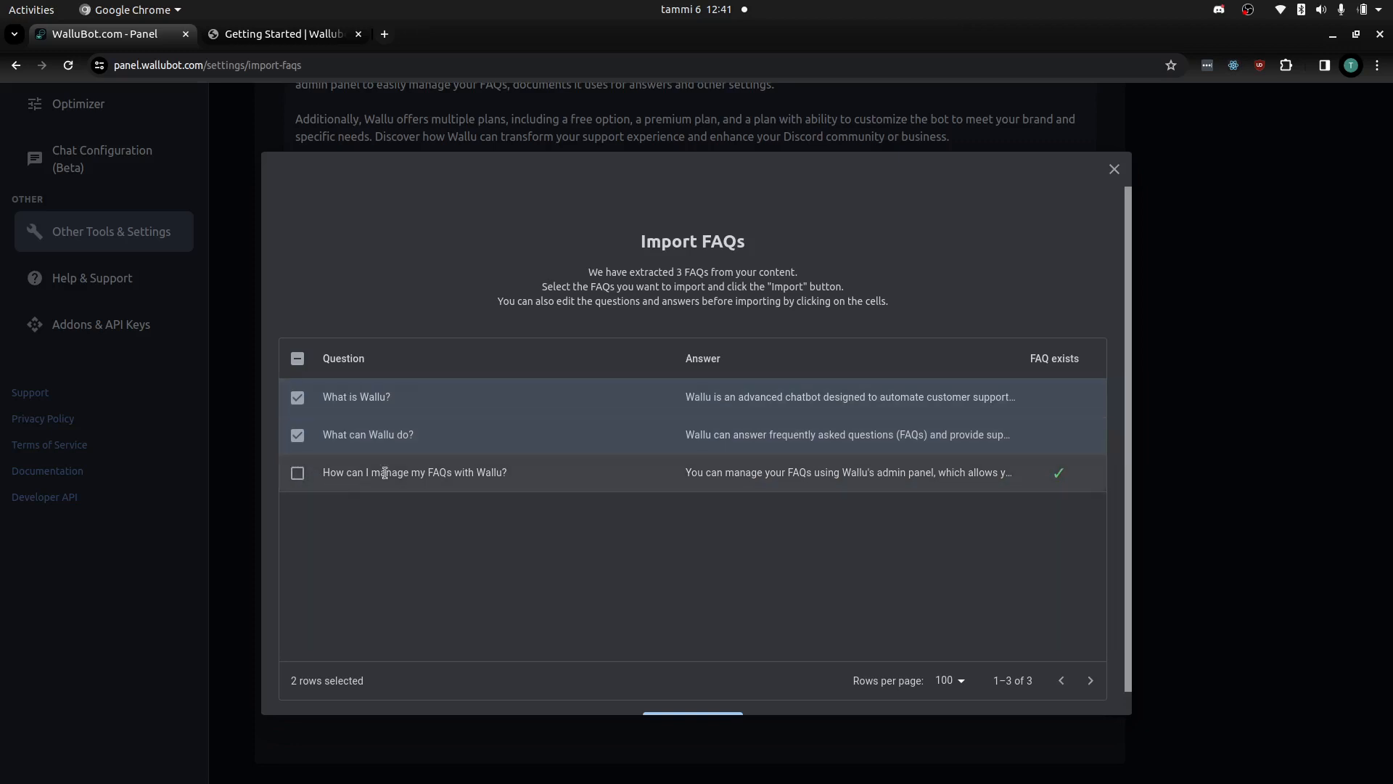
pyautogui.click(298, 473)
pyautogui.click(832, 398)
pyautogui.moveTo(742, 398); pyautogui.dragTo(668, 451)
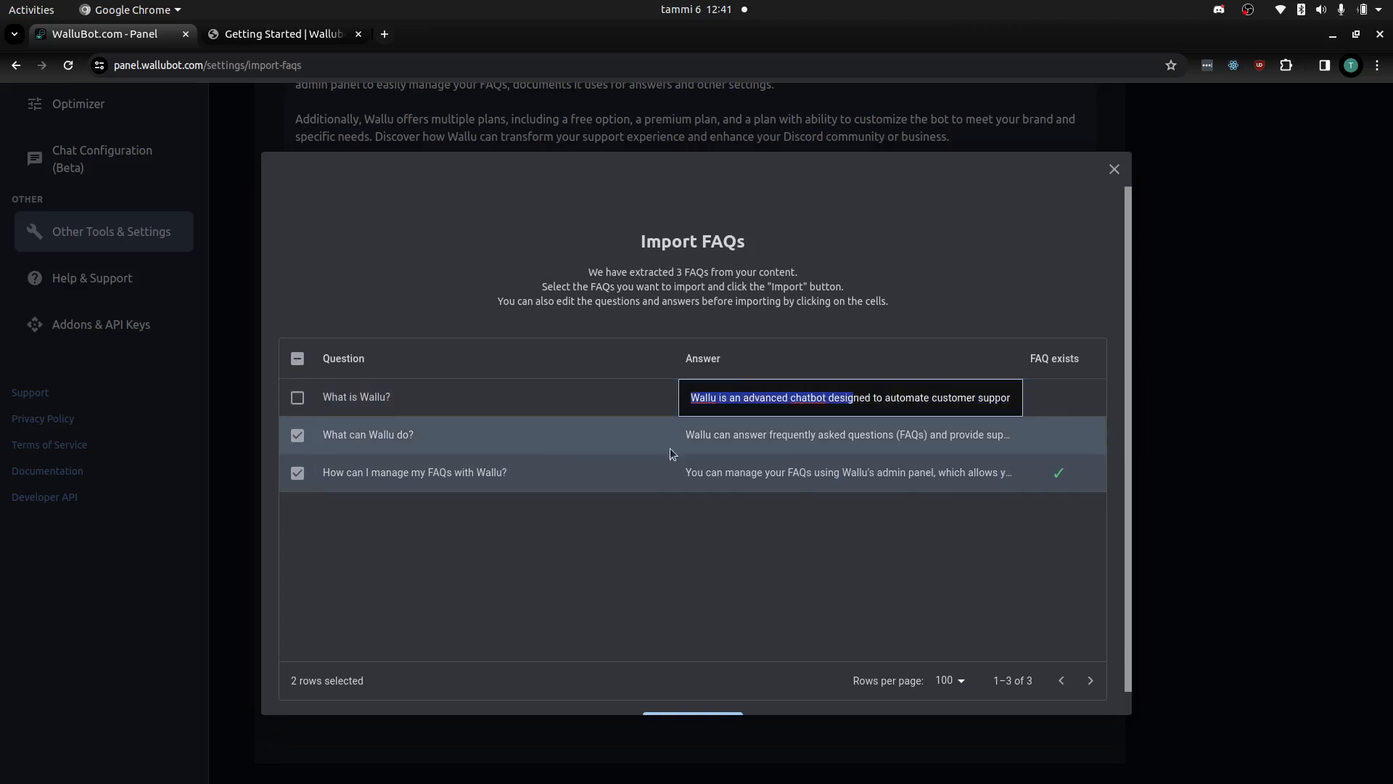
pyautogui.click(758, 446)
pyautogui.hotkey('ctrl', 'a')
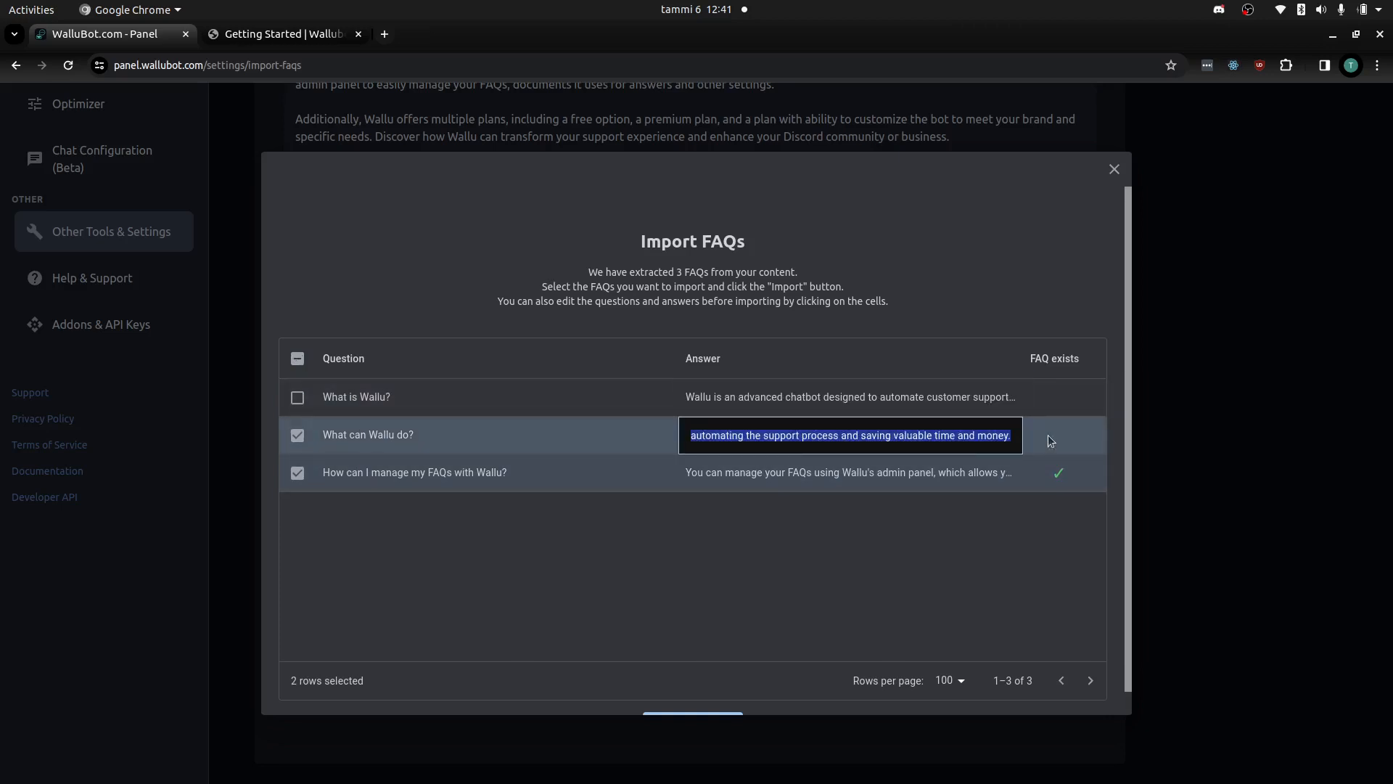
pyautogui.press('Escape')
pyautogui.hotkey('ctrl', 'a')
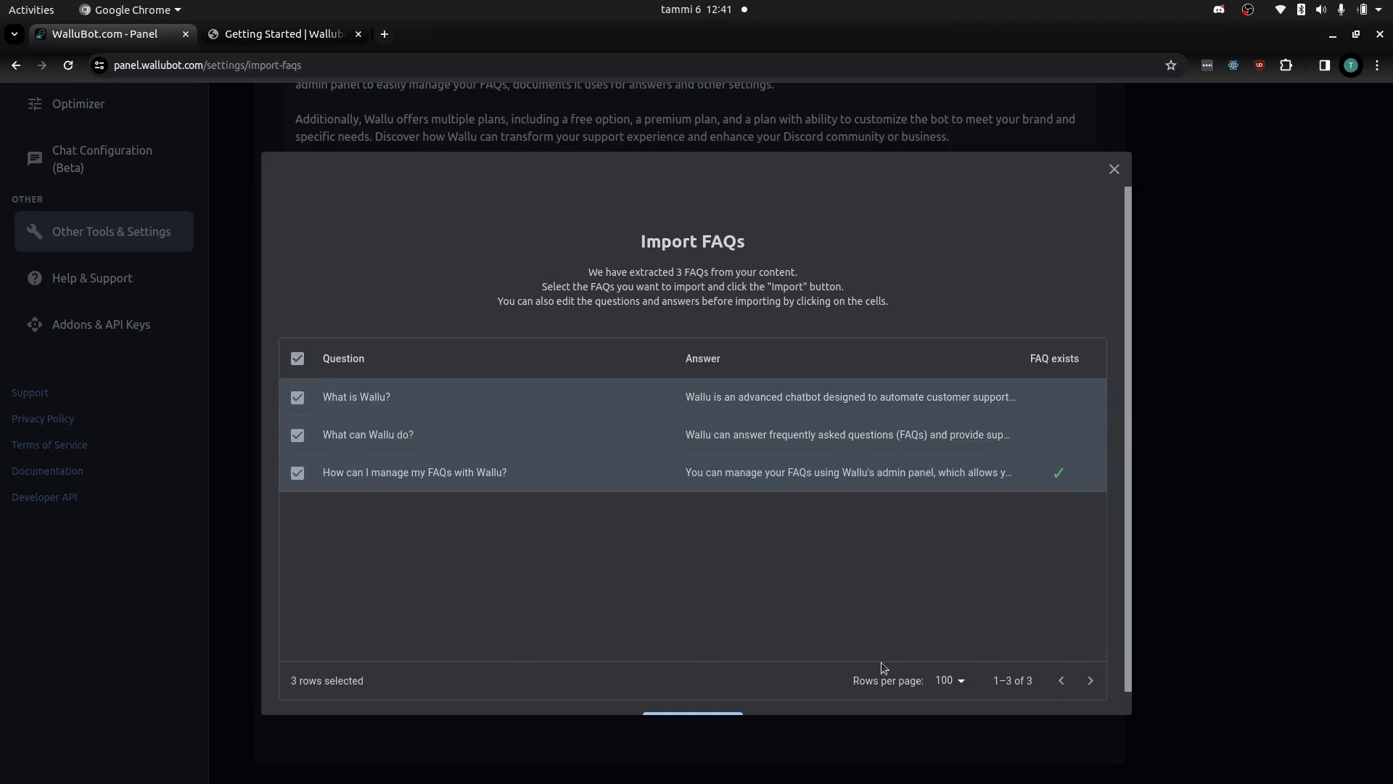
pyautogui.scroll(-1, 637, 550)
pyautogui.click(693, 701)
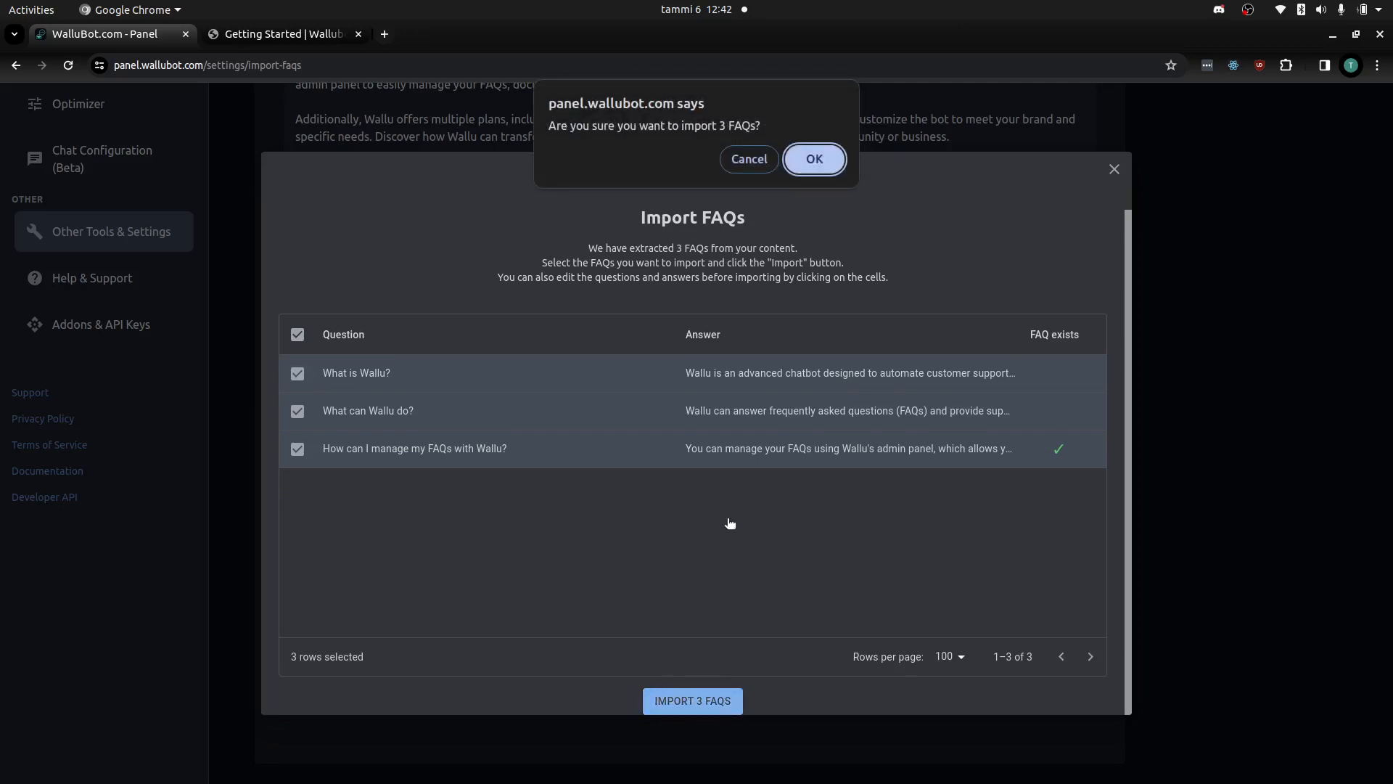
pyautogui.click(813, 156)
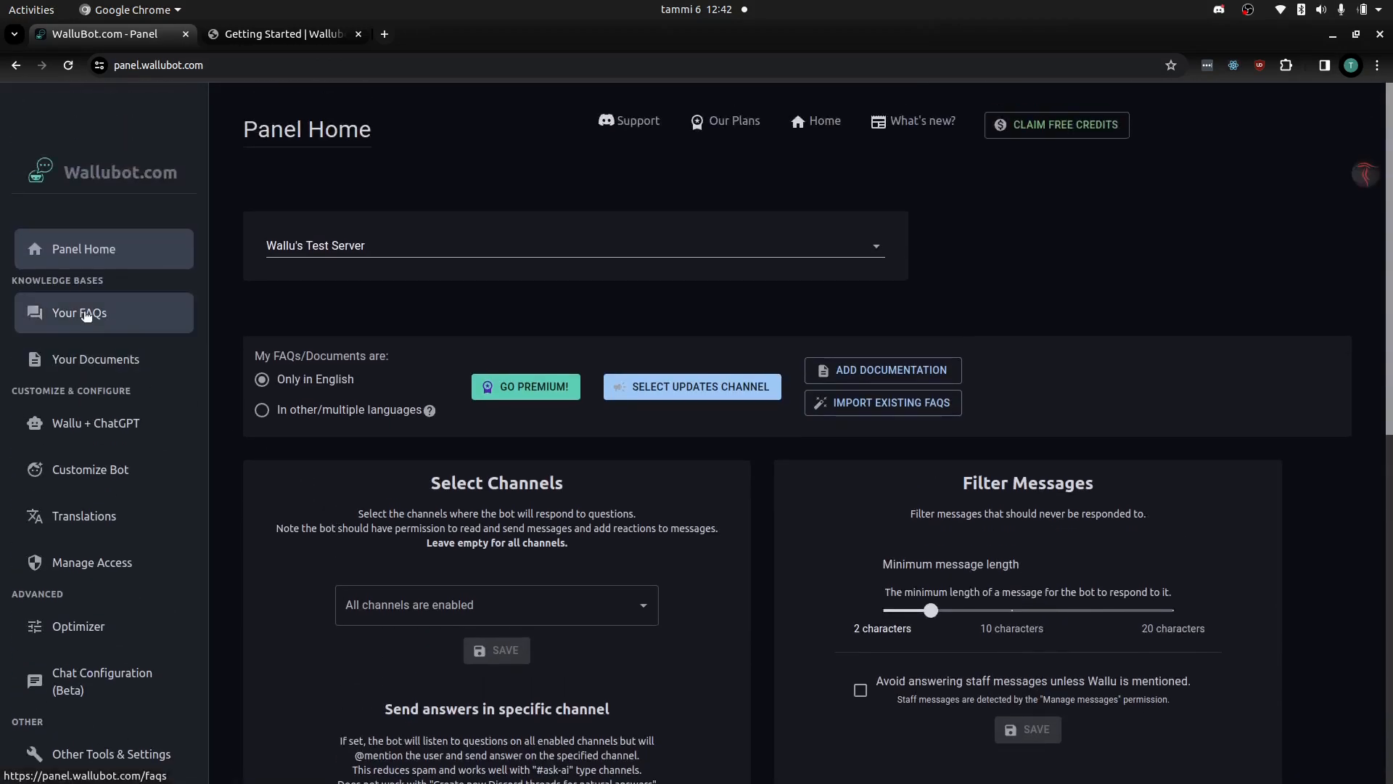
# - Open the server's FAQ list and review the newly imported entries
pyautogui.click(85, 314)
pyautogui.scroll(-6, 311, 428)
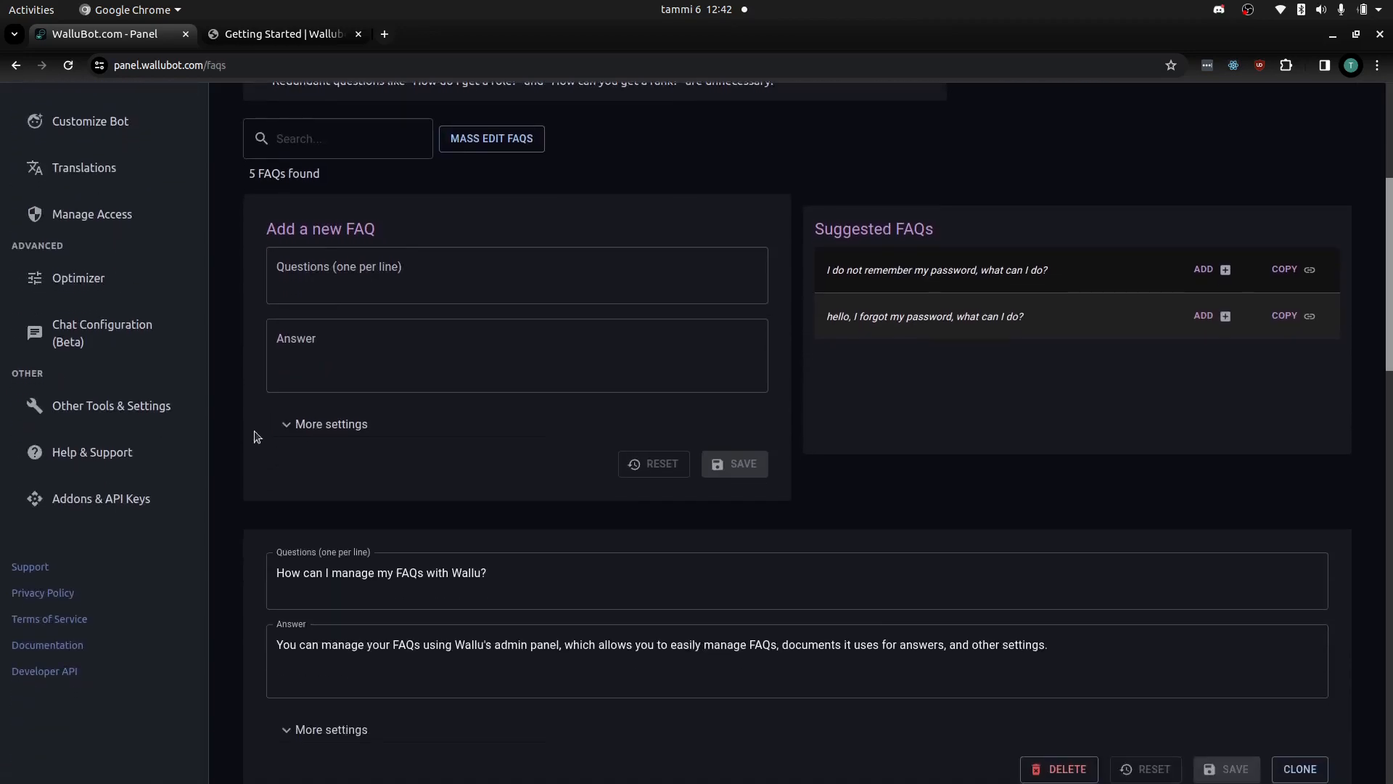
pyautogui.scroll(-14, 228, 439)
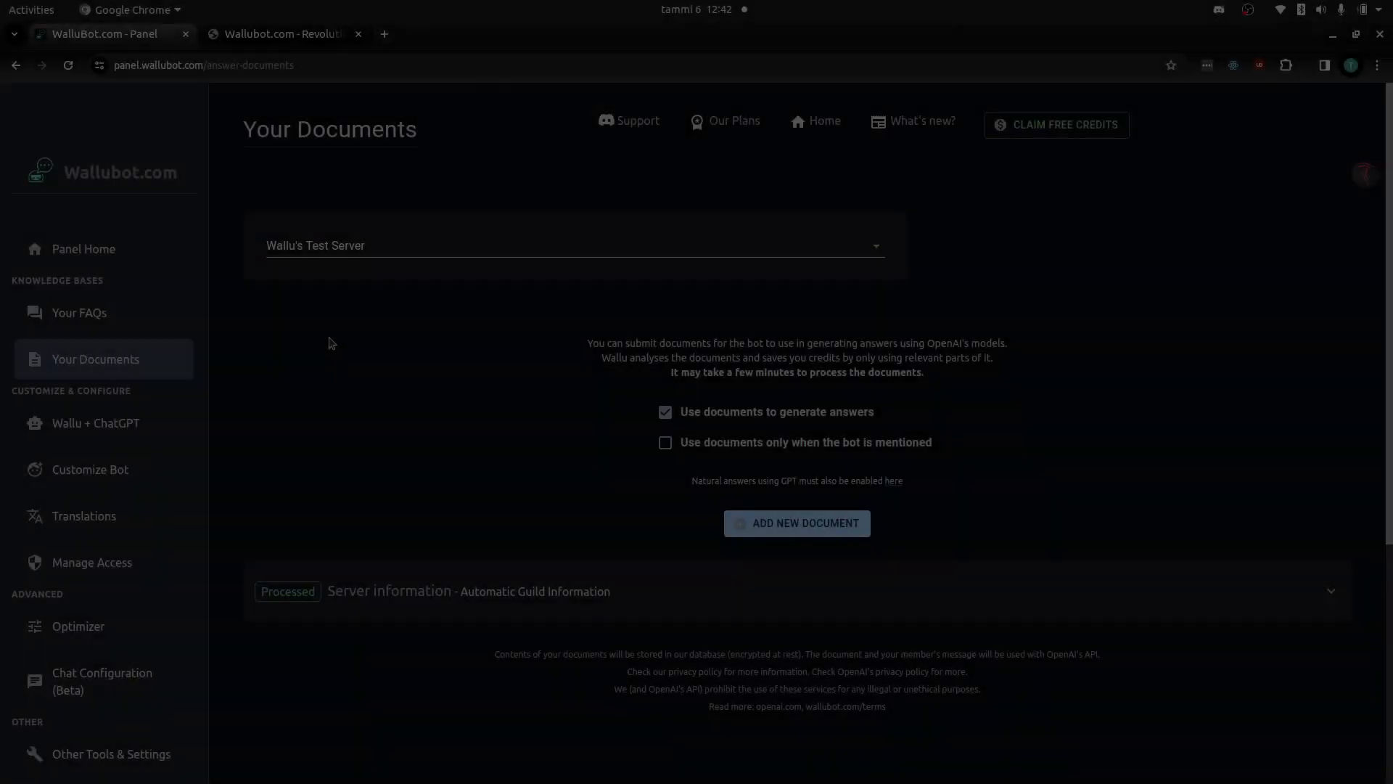
# - Add a new website document under Your Documents and expand its settings
pyautogui.scroll(-2, 340, 326)
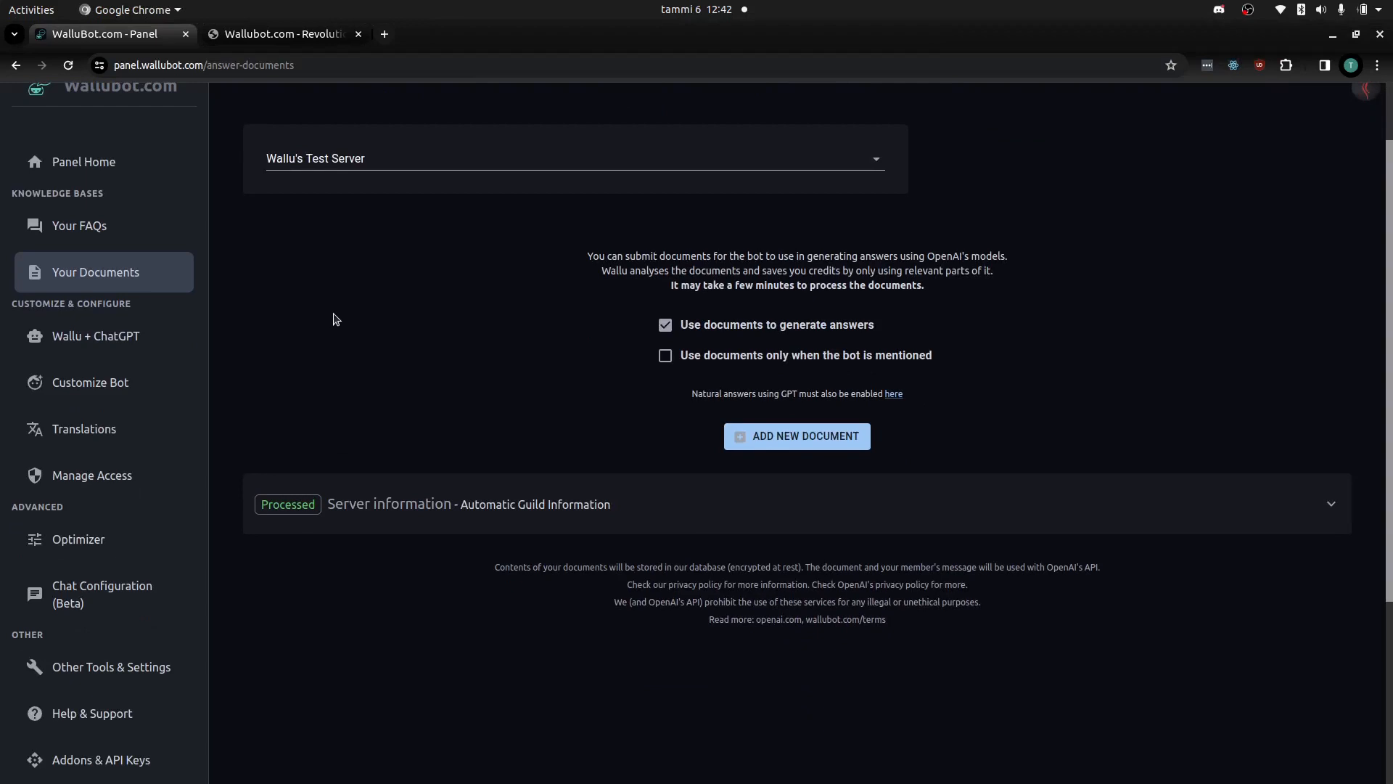
pyautogui.scroll(-2, 335, 311)
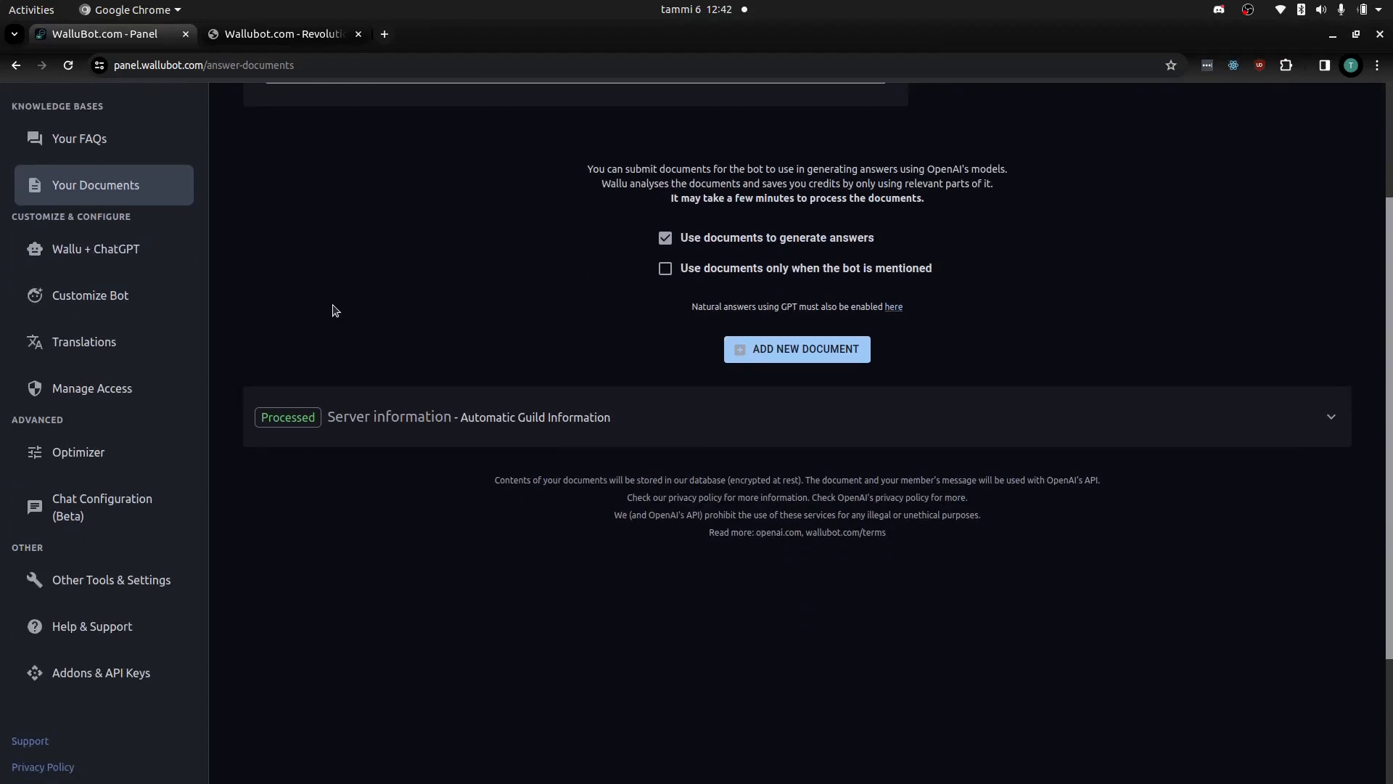
pyautogui.click(799, 354)
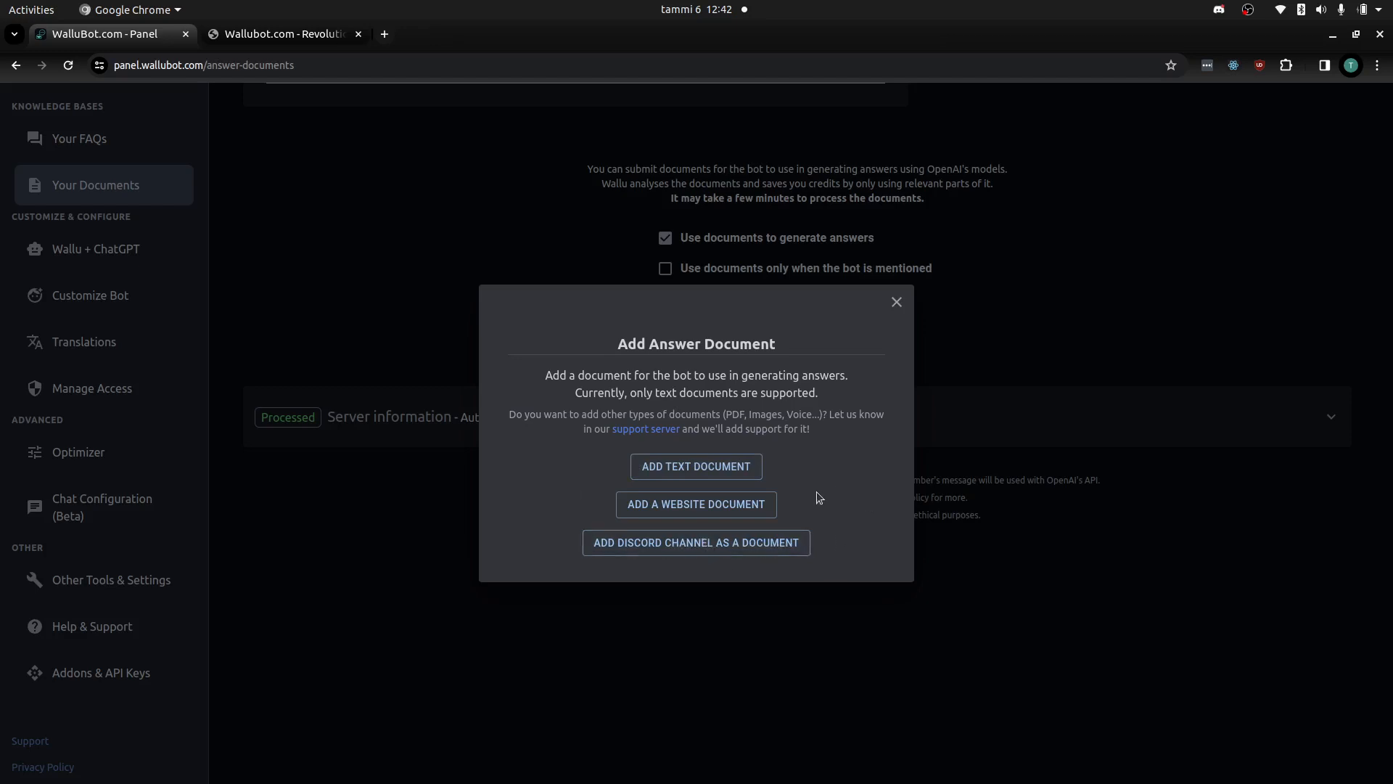
pyautogui.click(722, 508)
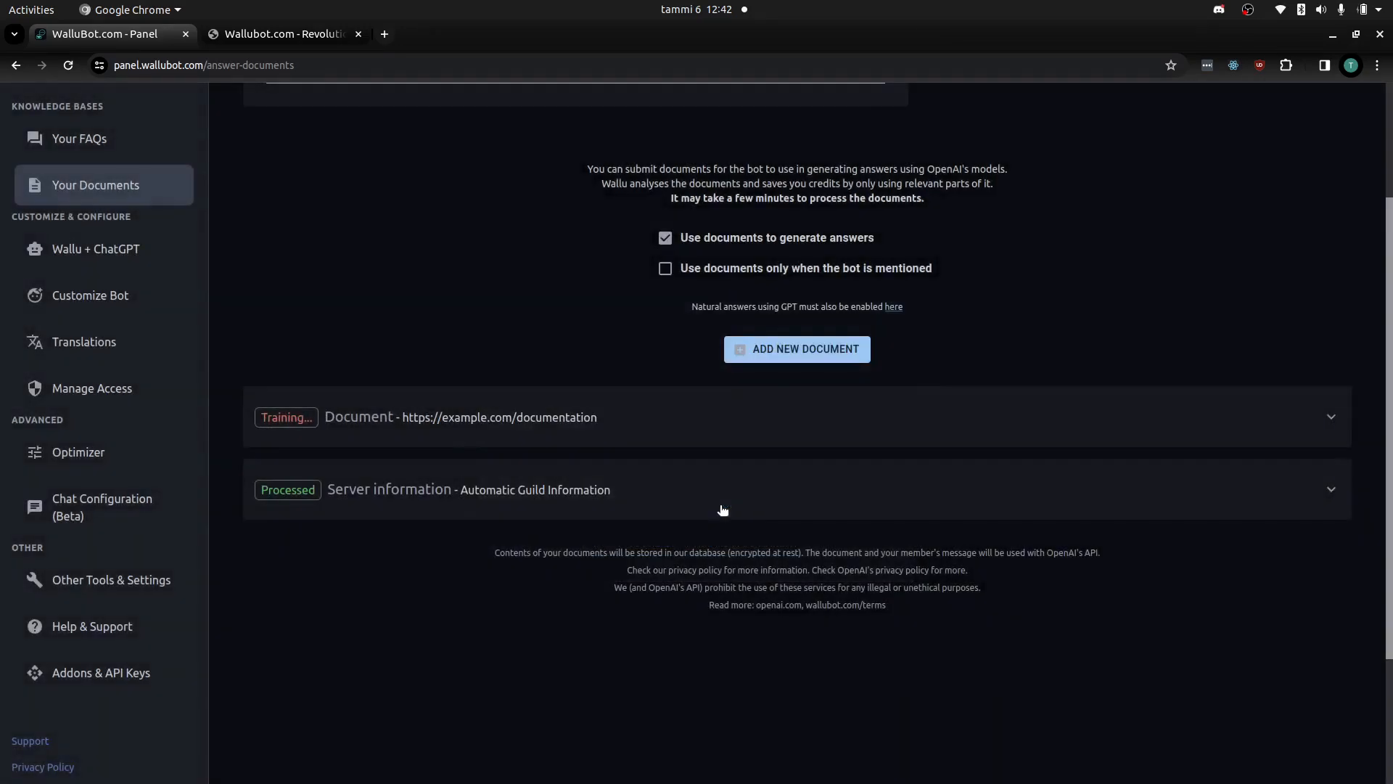
pyautogui.click(522, 423)
pyautogui.scroll(-3, 485, 406)
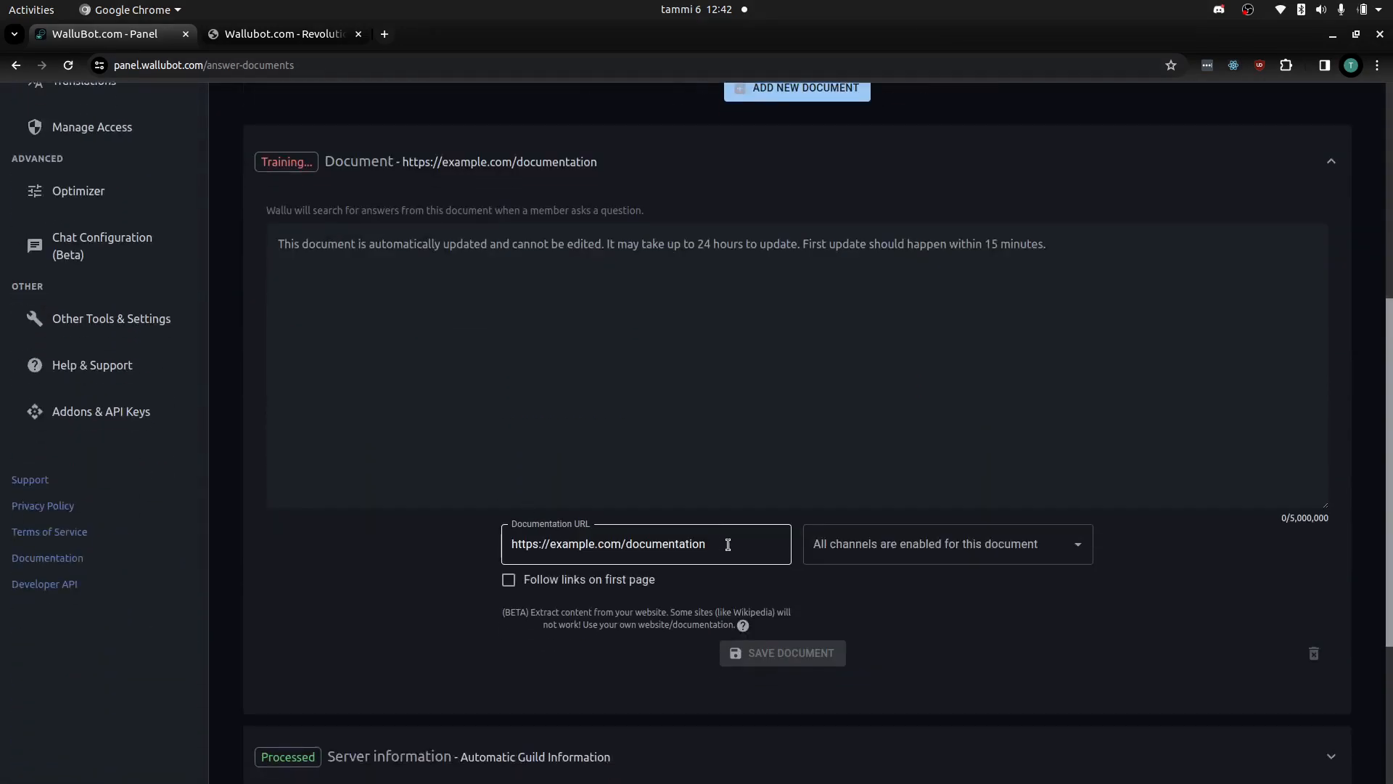
pyautogui.click(287, 34)
pyautogui.click(206, 69)
pyautogui.hotkey('ctrl', 'c')
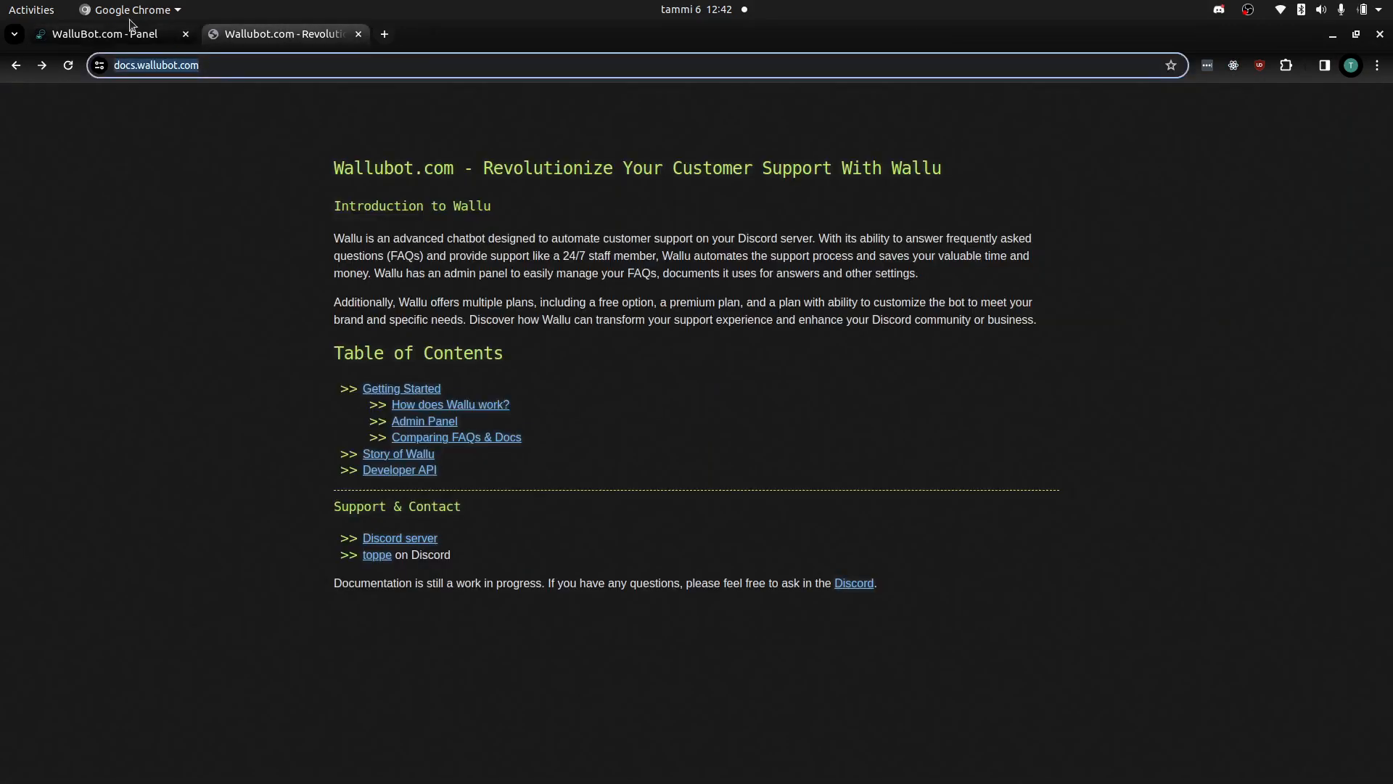
pyautogui.click(109, 34)
pyautogui.hotkey('ctrl', 'a')
pyautogui.hotkey('ctrl', 'v')
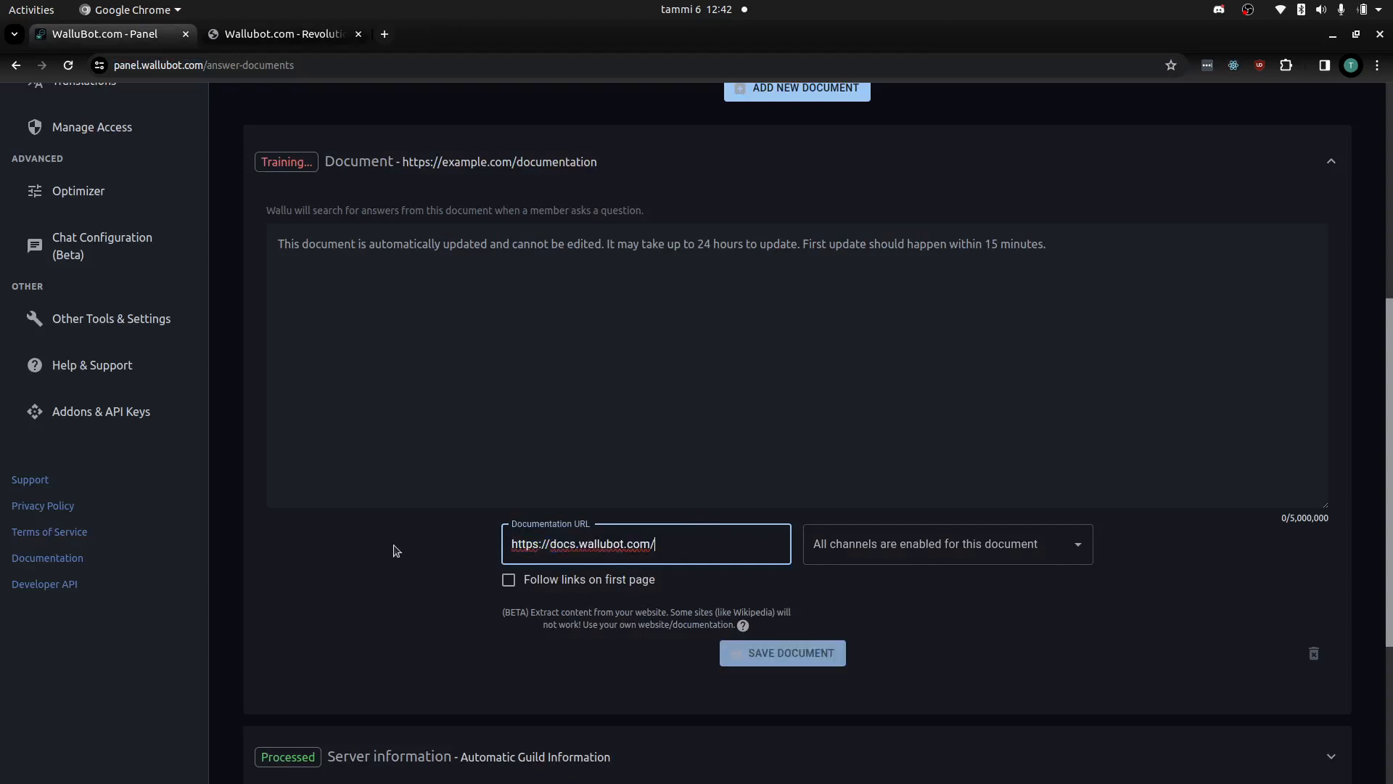
# - Enable following links on the first page, check the channel options, save the document and confirm permission to scrape the website
pyautogui.click(511, 581)
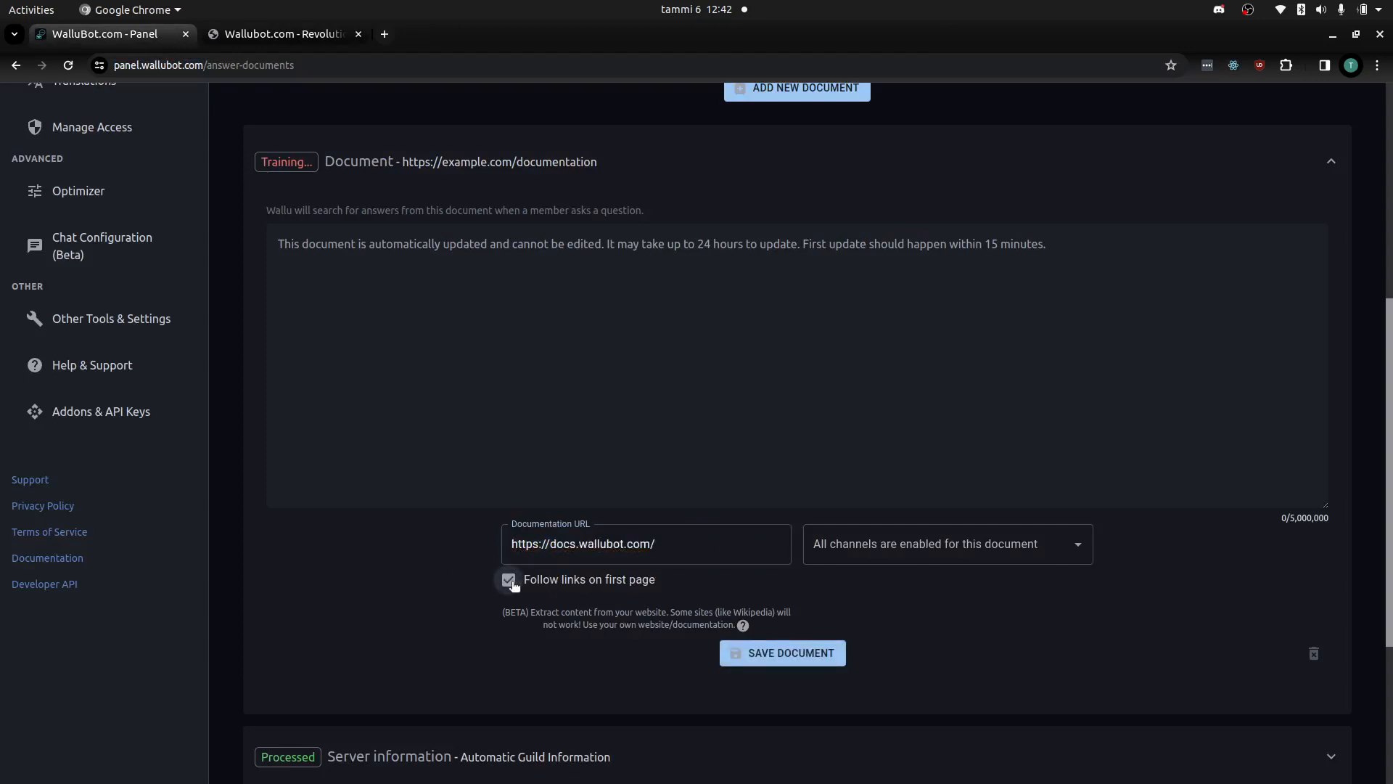
pyautogui.click(942, 547)
pyautogui.scroll(-4, 367, 420)
pyautogui.scroll(2, 307, 390)
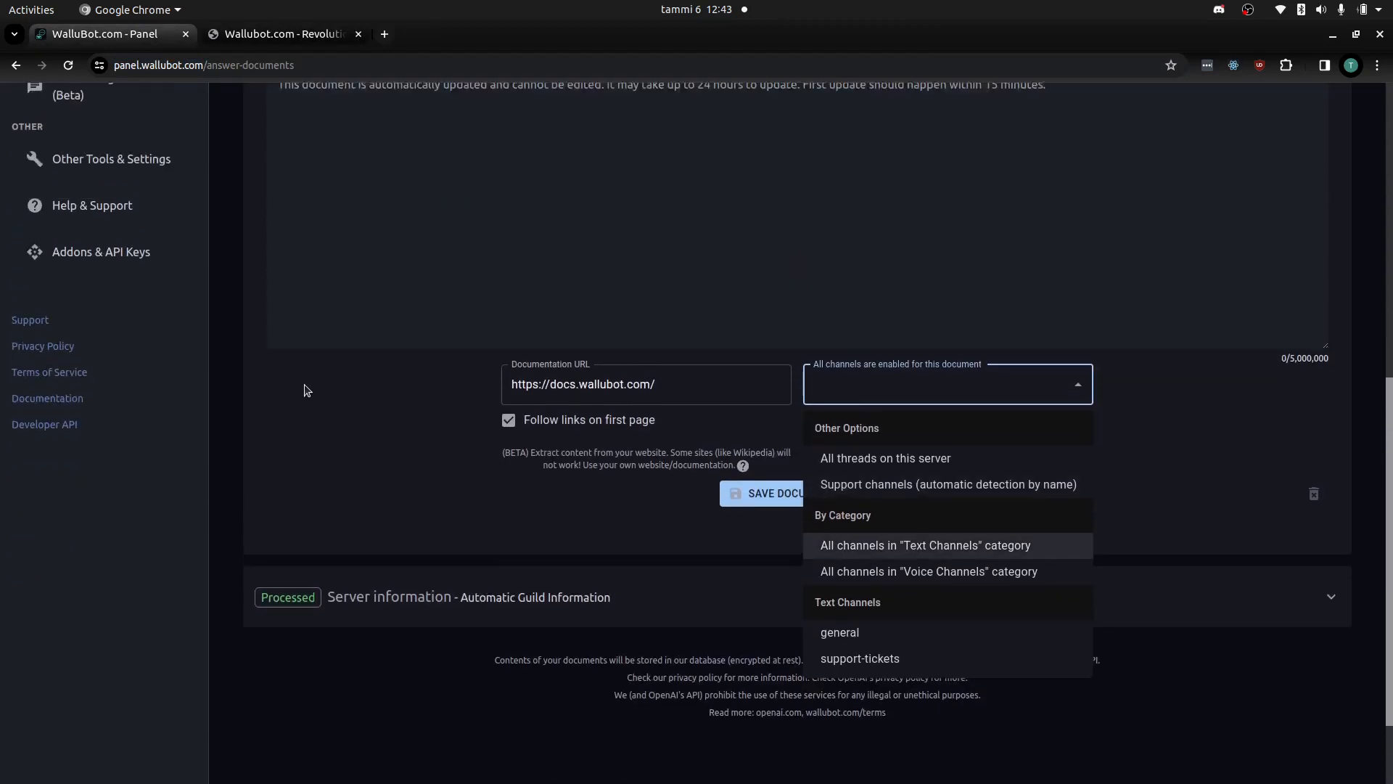
pyautogui.scroll(2, 307, 390)
pyautogui.click(322, 557)
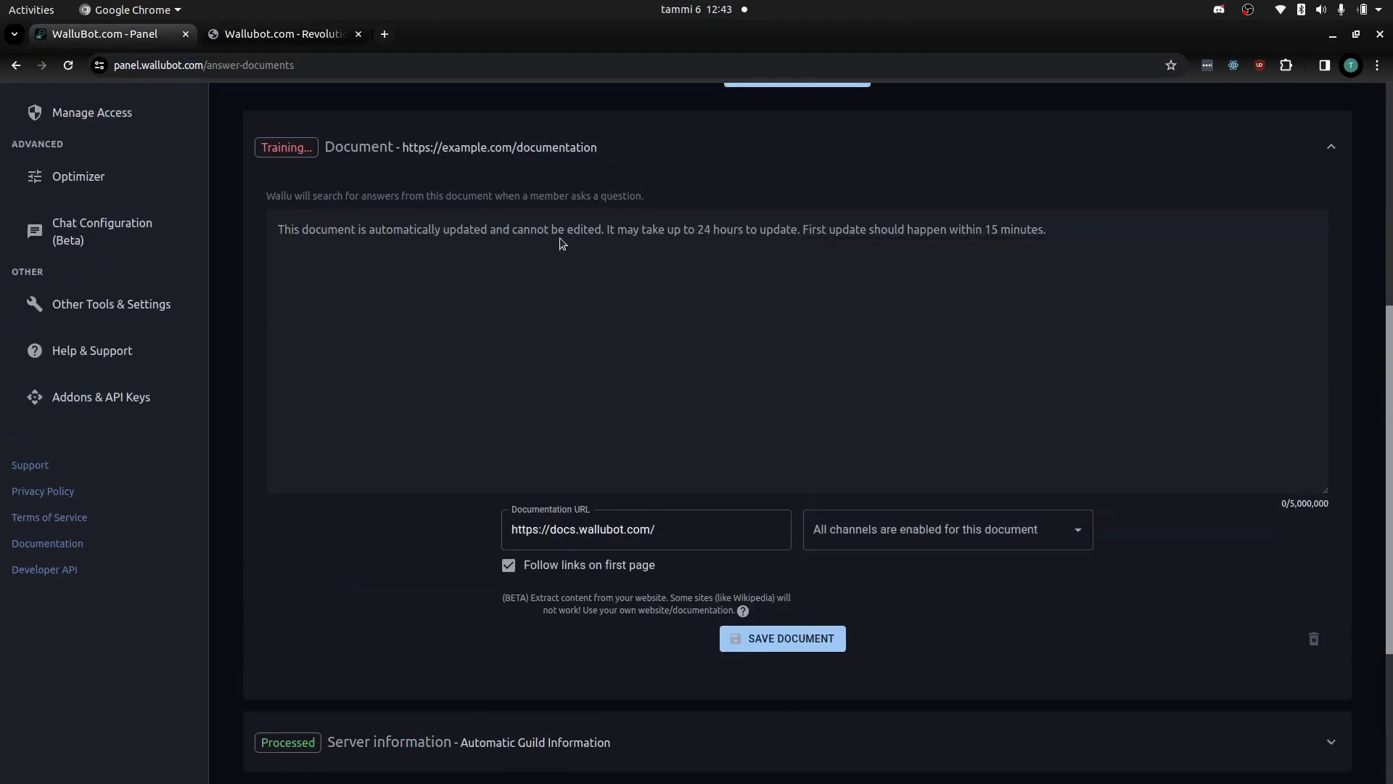
pyautogui.click(813, 648)
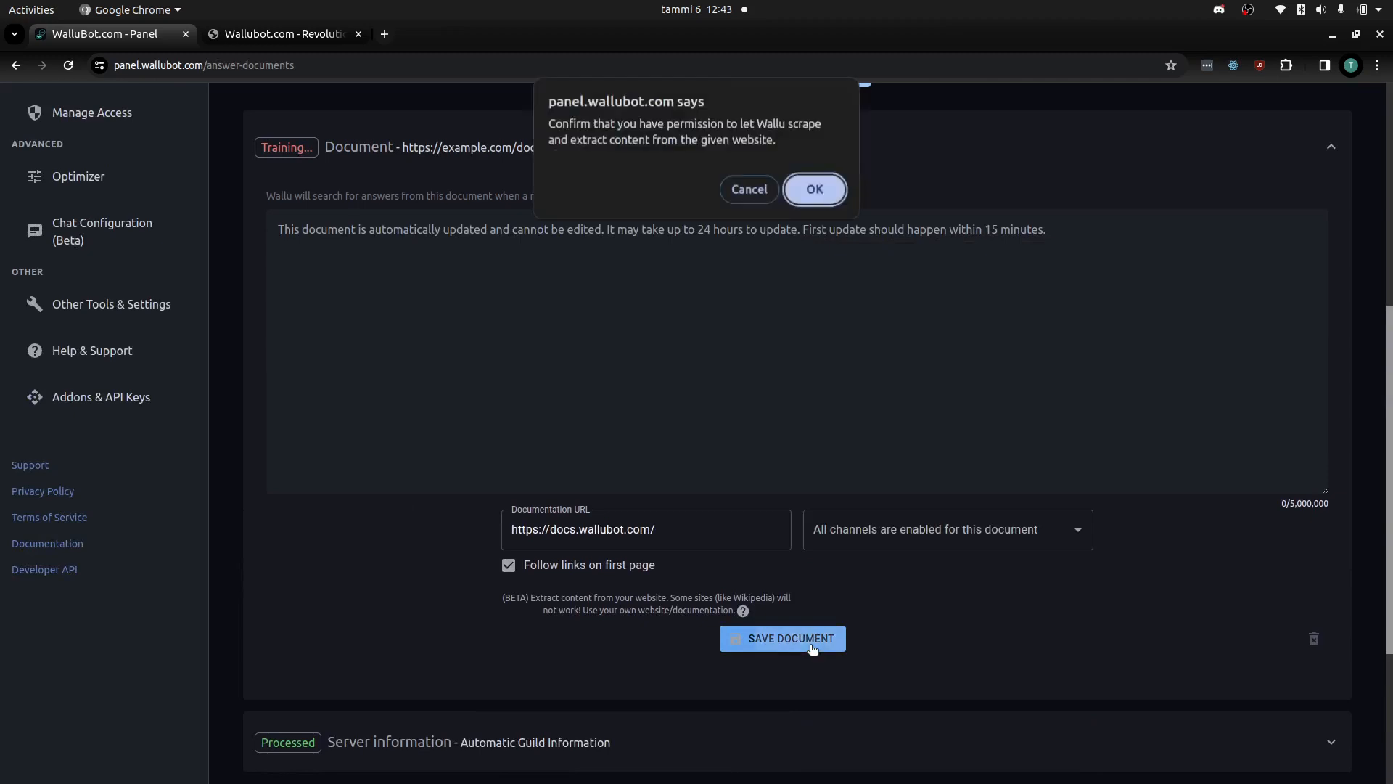
pyautogui.click(815, 197)
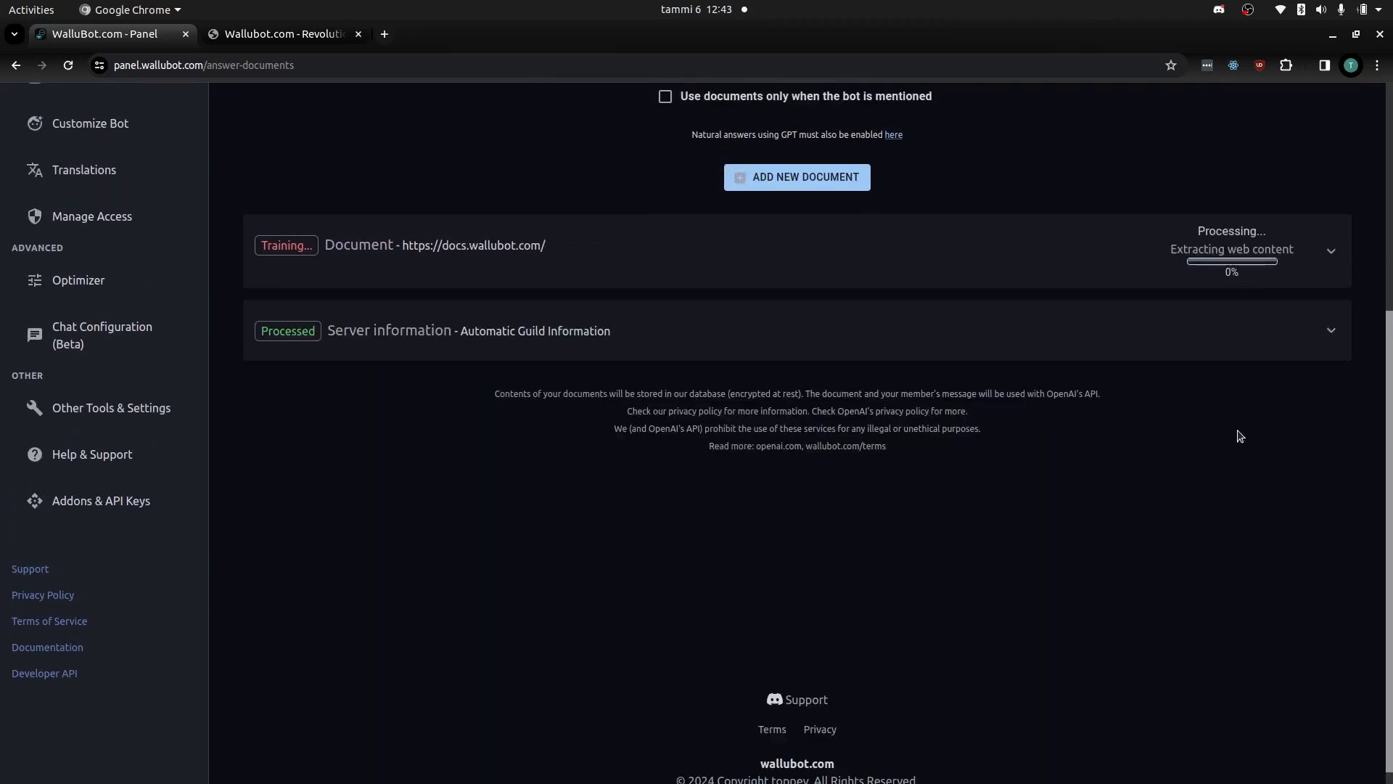
# - Expand the docs.wallubot.com document and read through the content extracted from the website
pyautogui.click(943, 243)
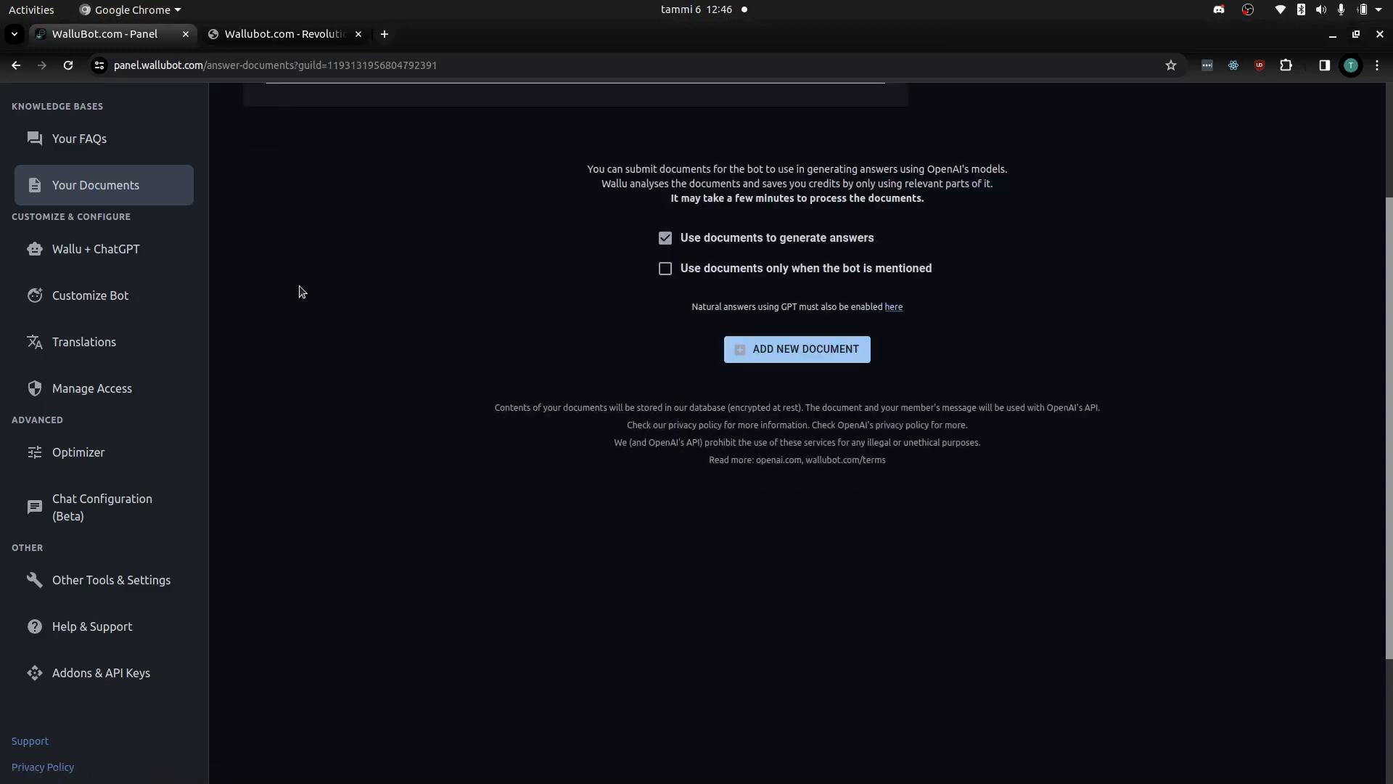
pyautogui.click(499, 433)
pyautogui.scroll(-3, 312, 328)
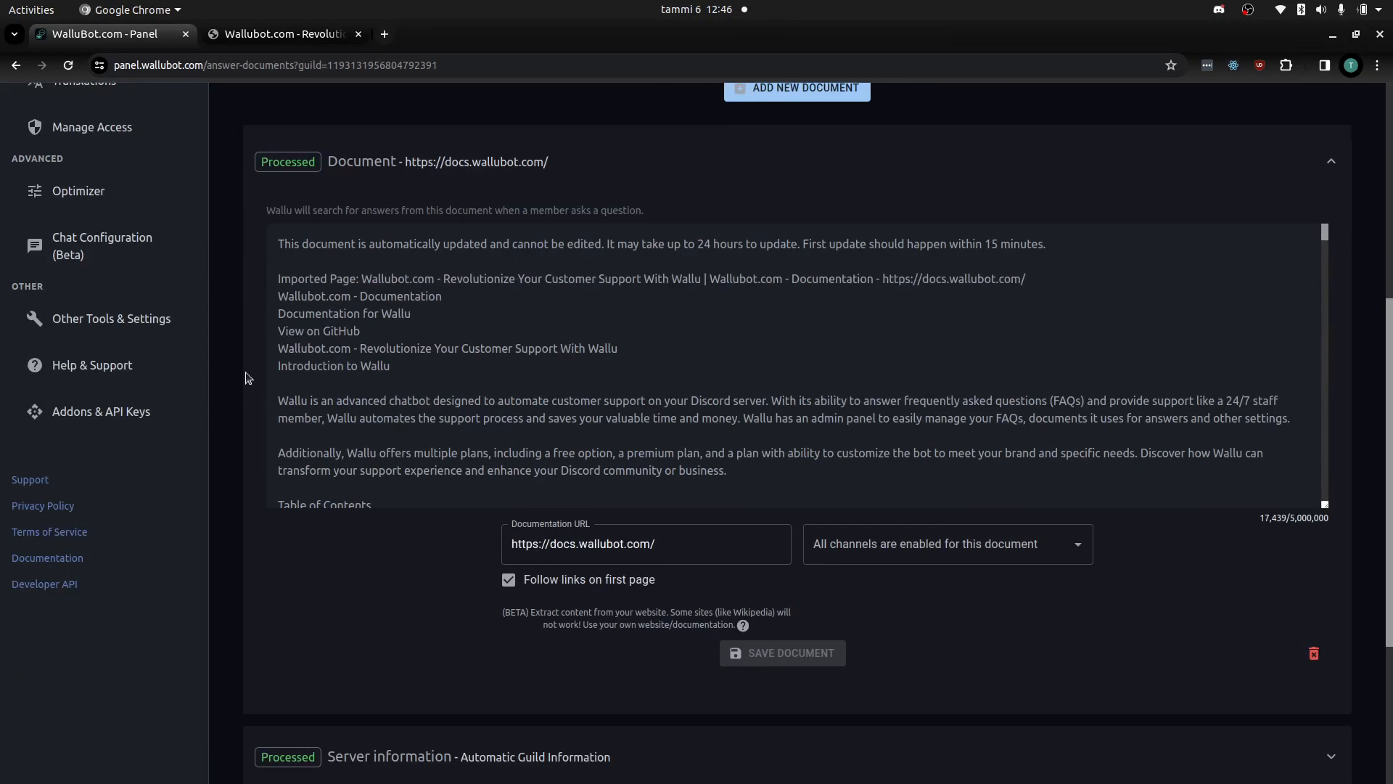
pyautogui.scroll(-5, 621, 367)
pyautogui.scroll(-10, 621, 368)
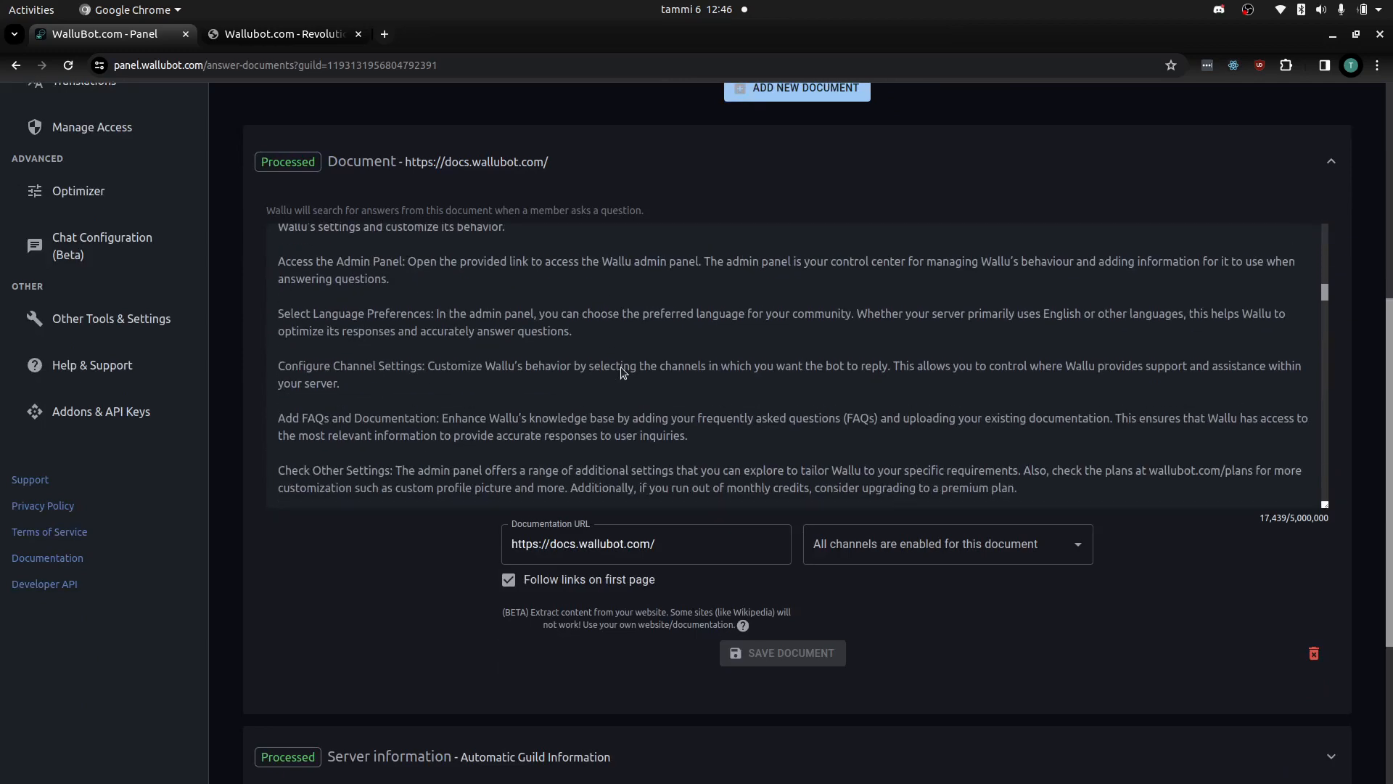
pyautogui.scroll(-5, 623, 373)
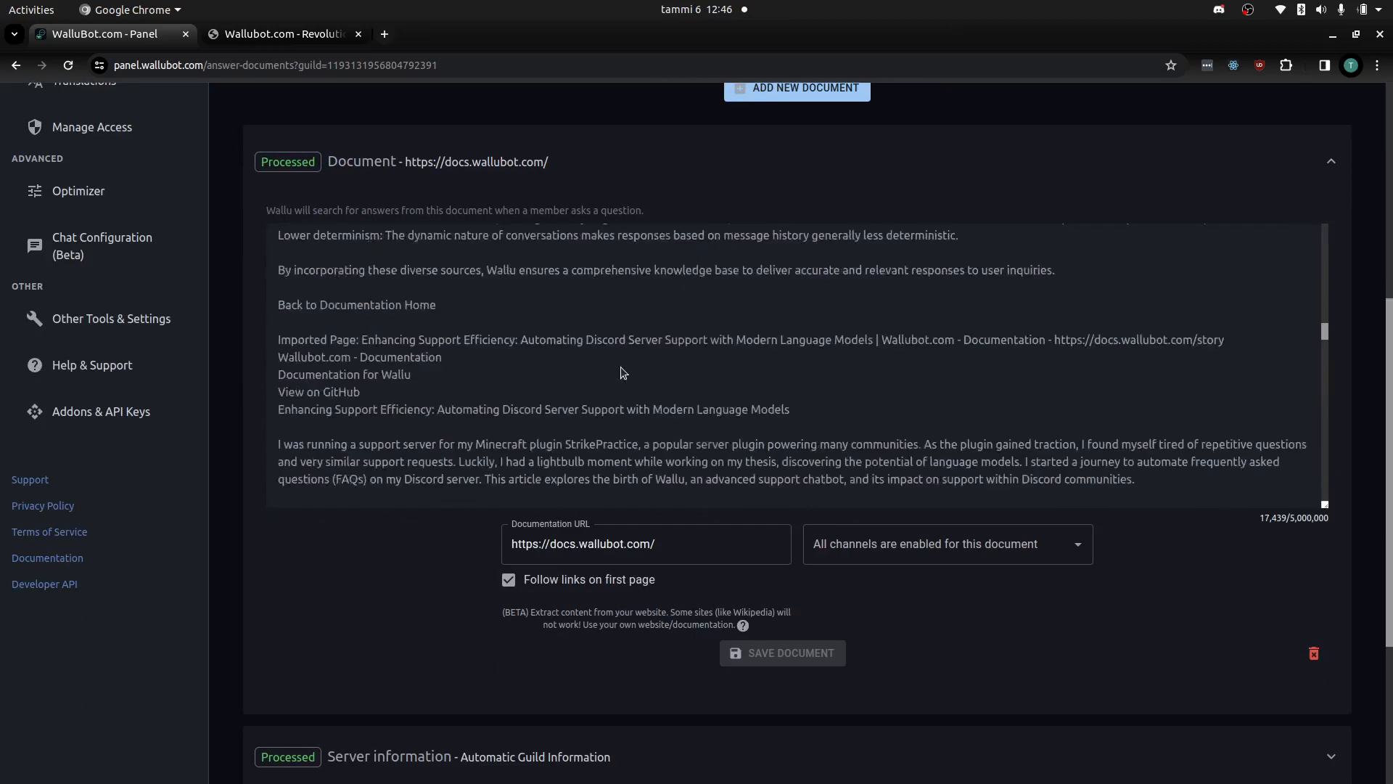
pyautogui.scroll(1, 623, 371)
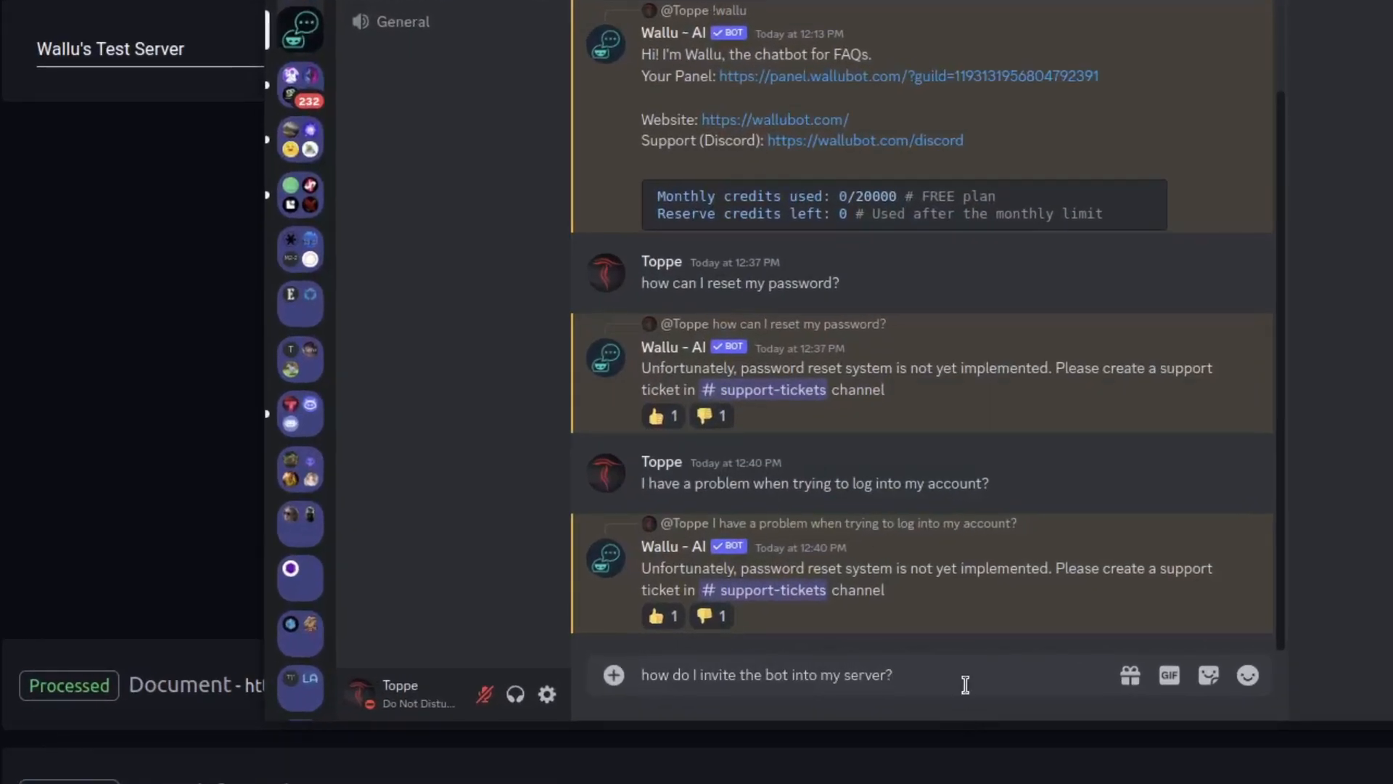
# - Switch to Discord and send "how do I invite the bot into my server?" and "what happens if a question is in FAQs and in documentation?" in #general
pyautogui.press('Return')
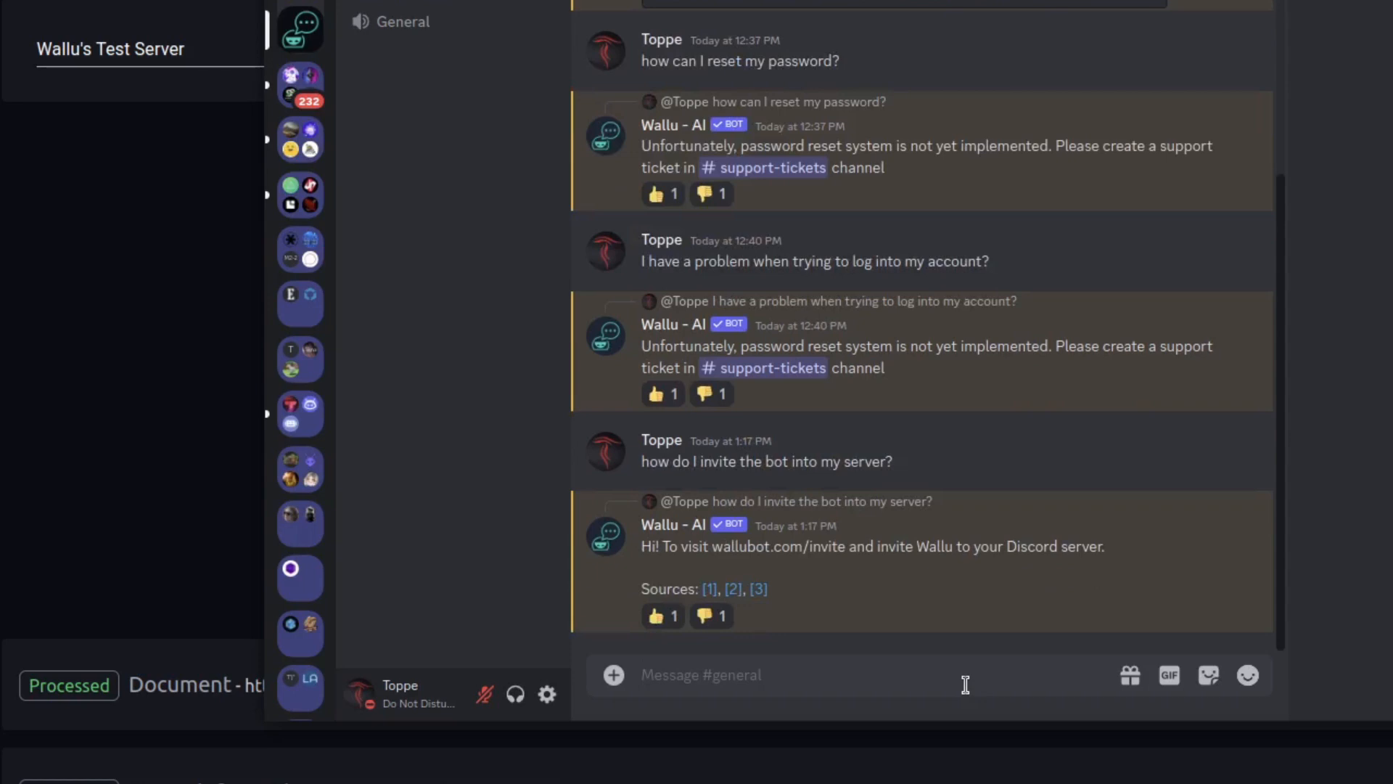
pyautogui.write('what happens if a question is in FAQs and in documentation?')
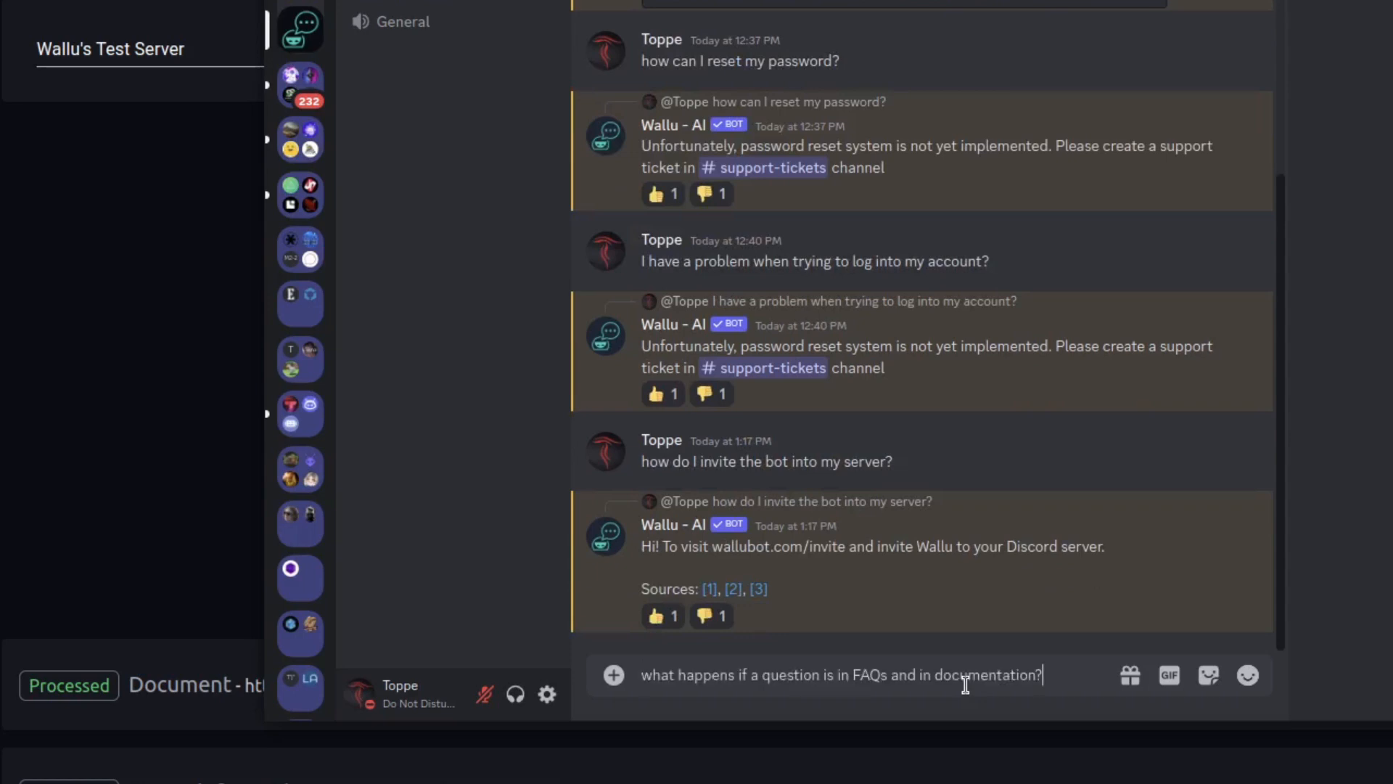
pyautogui.press('Return')
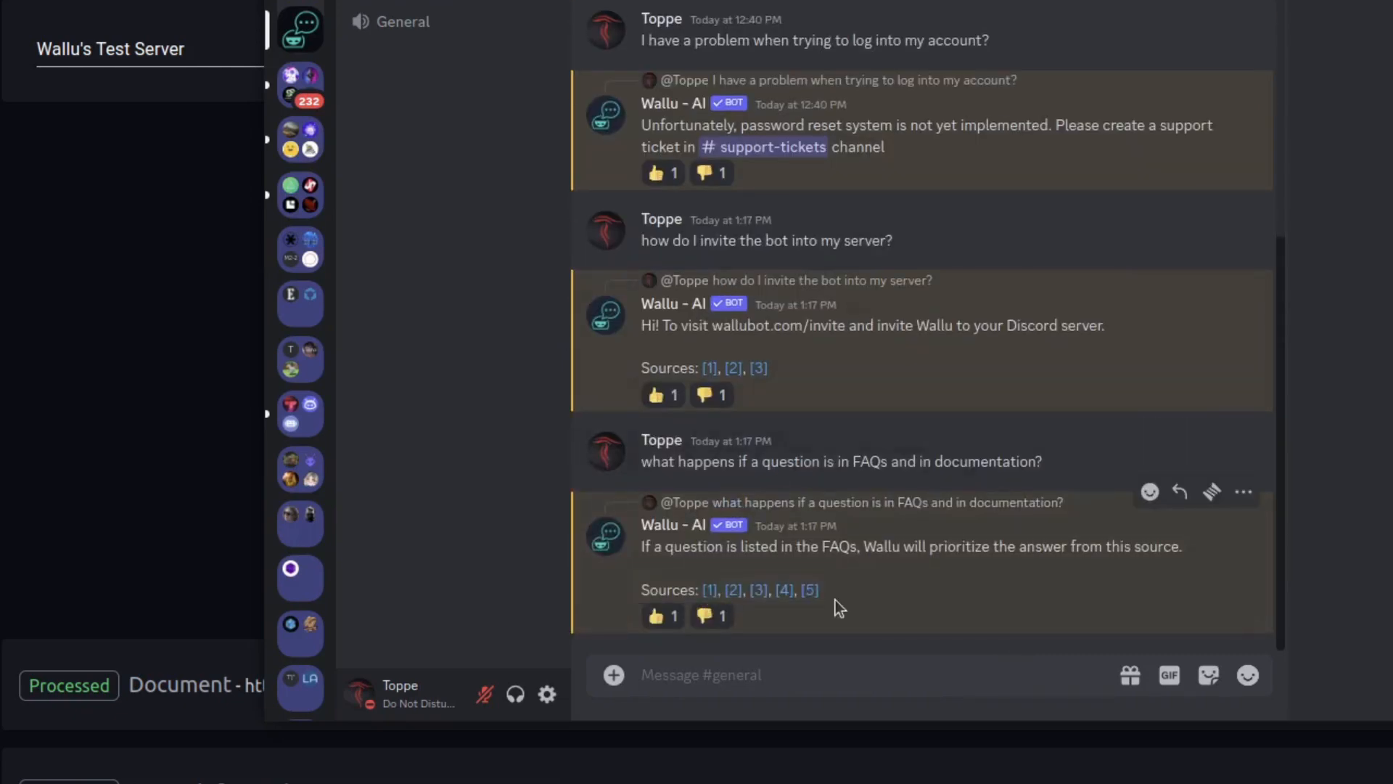
# - Open the fourth source link of Wallu's latest answer and proceed to the documentation site
pyautogui.click(782, 590)
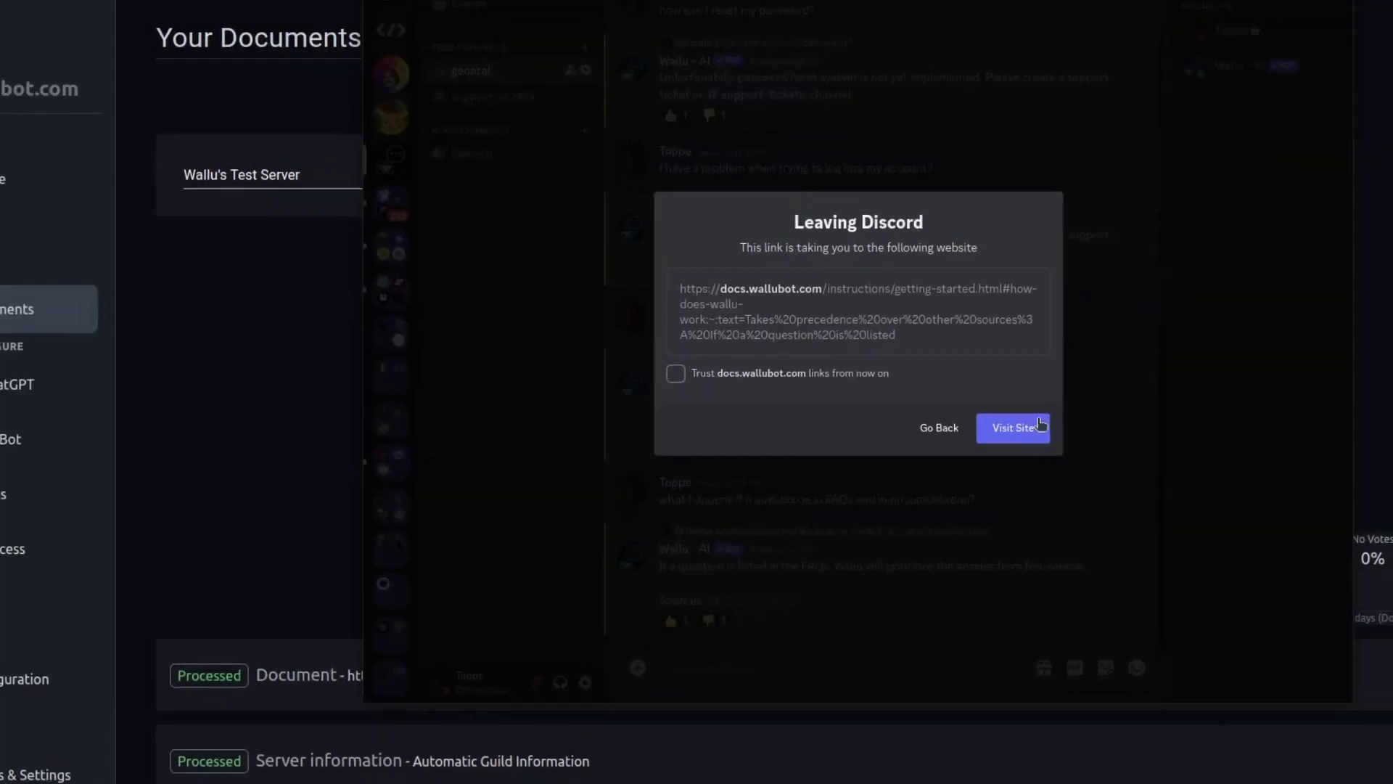
pyautogui.click(989, 459)
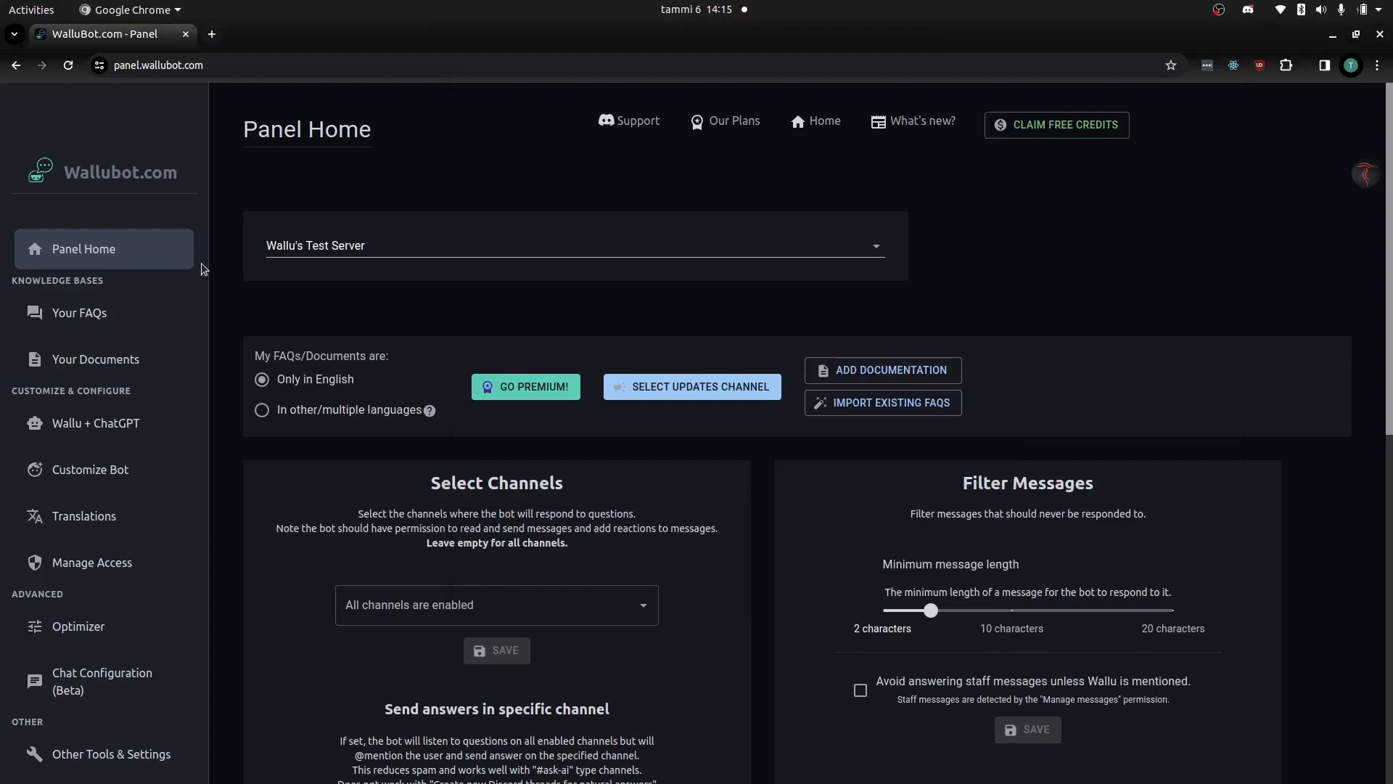
# - Add support-tickets to the channels where the bot responds, remove it again and close the channel list
pyautogui.scroll(-3, 247, 420)
pyautogui.moveTo(430, 238)
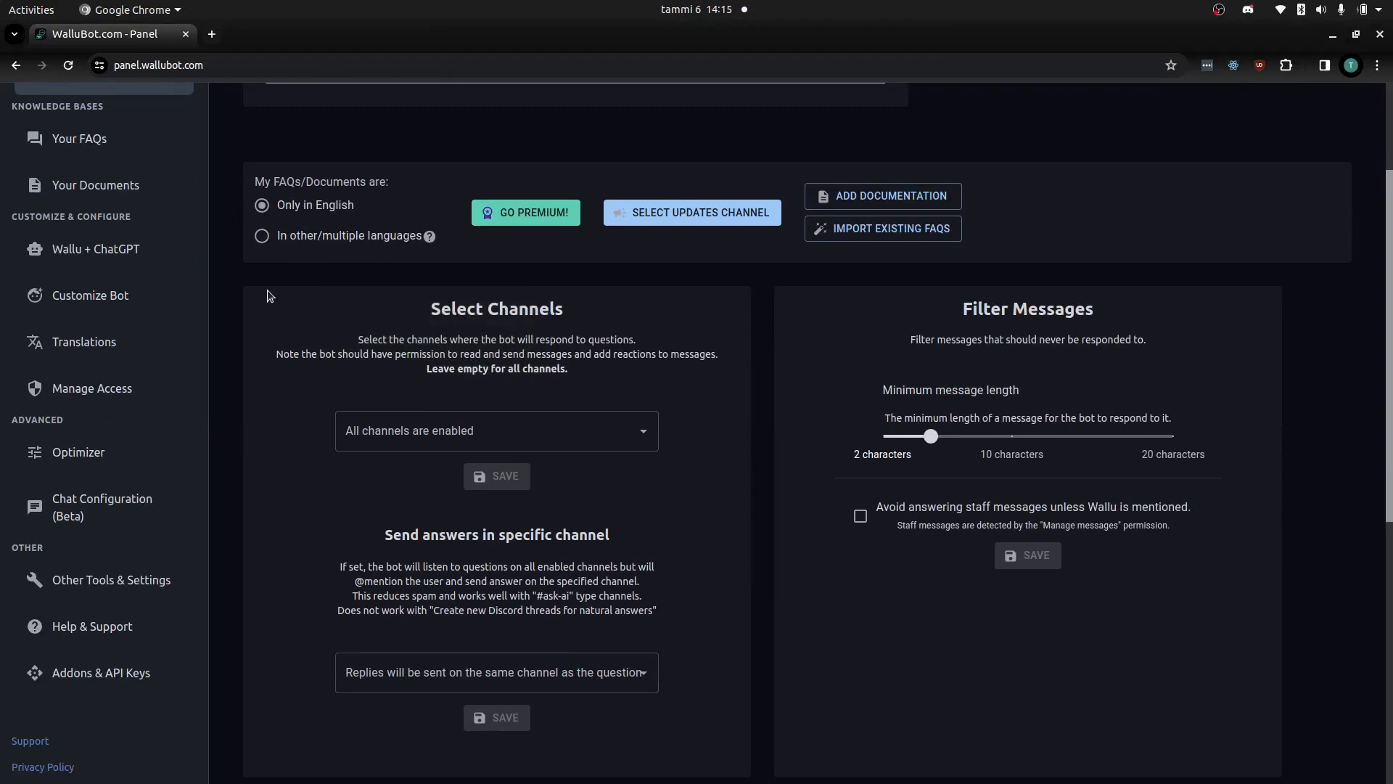
pyautogui.scroll(-2, 263, 299)
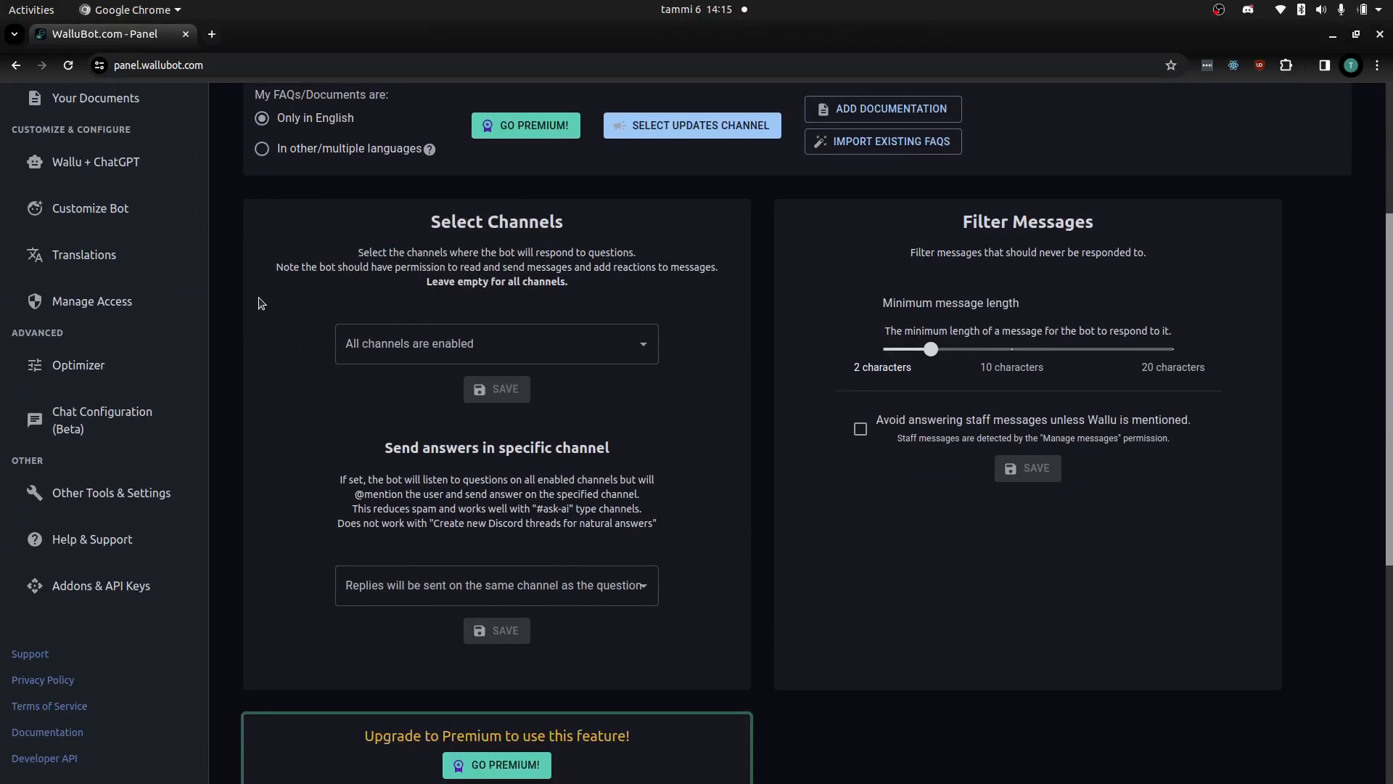
pyautogui.click(467, 330)
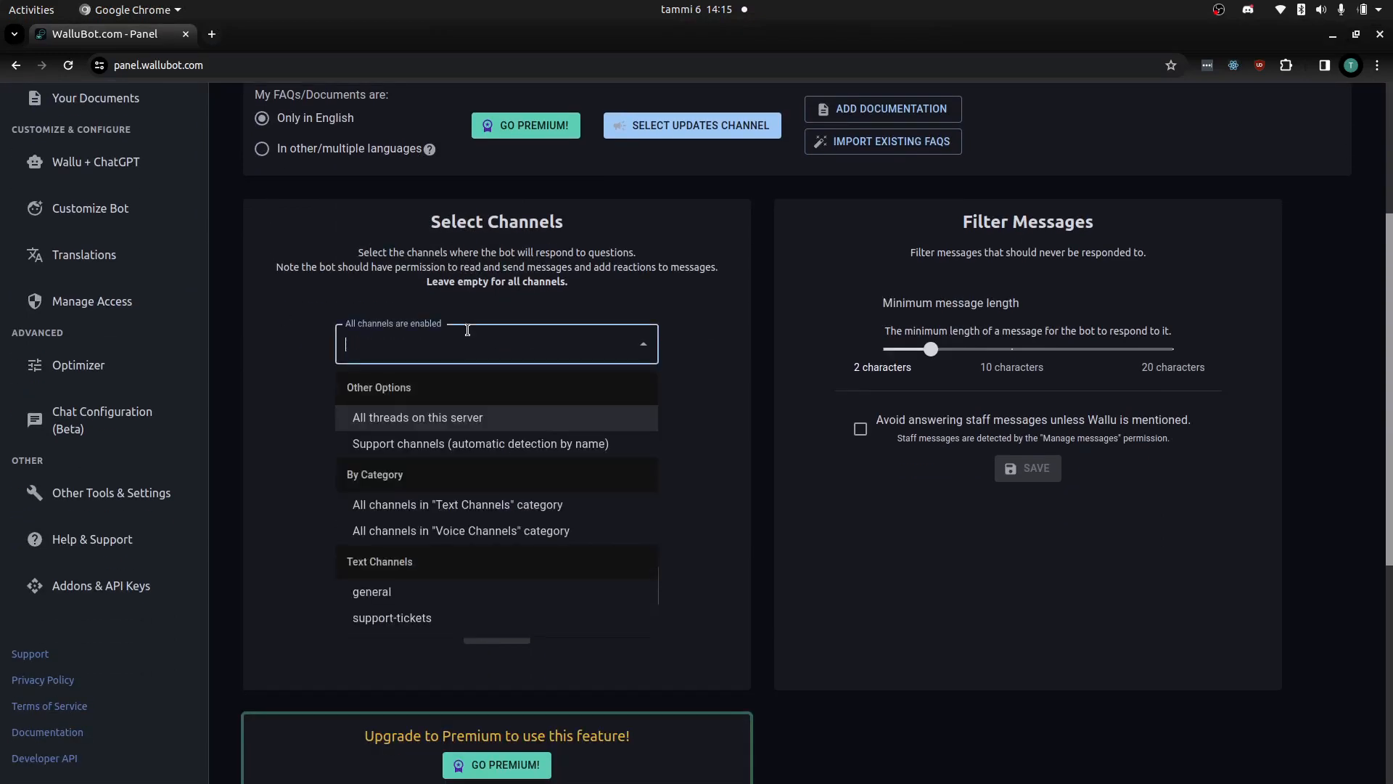
pyautogui.click(450, 619)
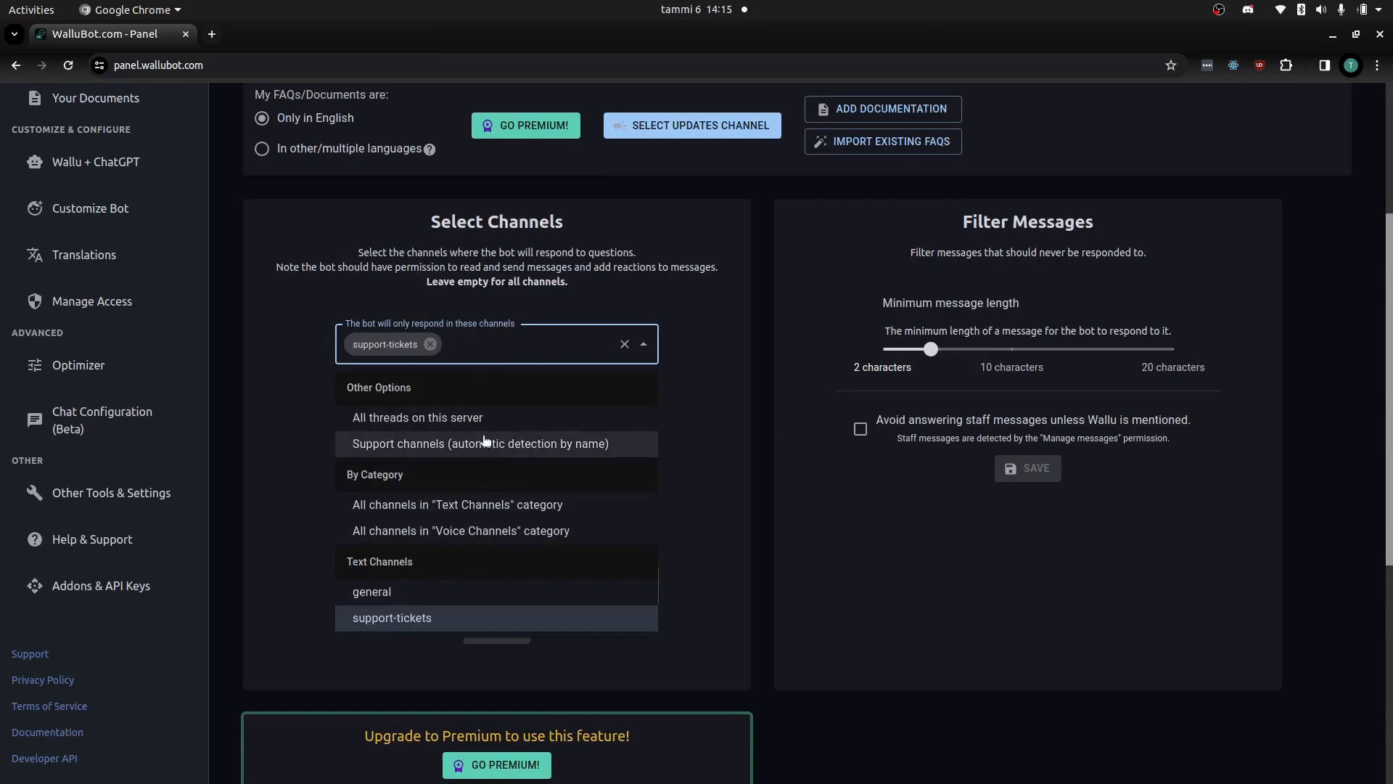
pyautogui.click(430, 343)
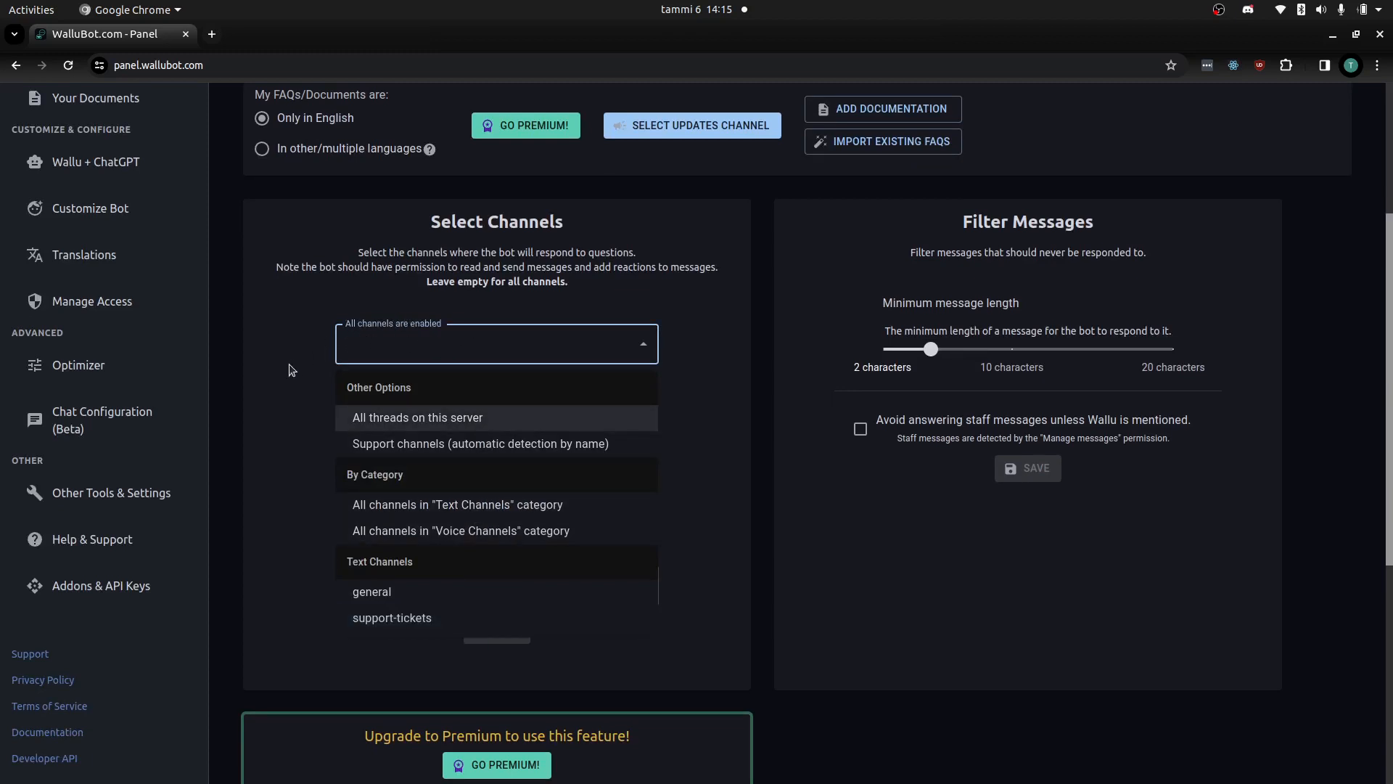
pyautogui.click(284, 364)
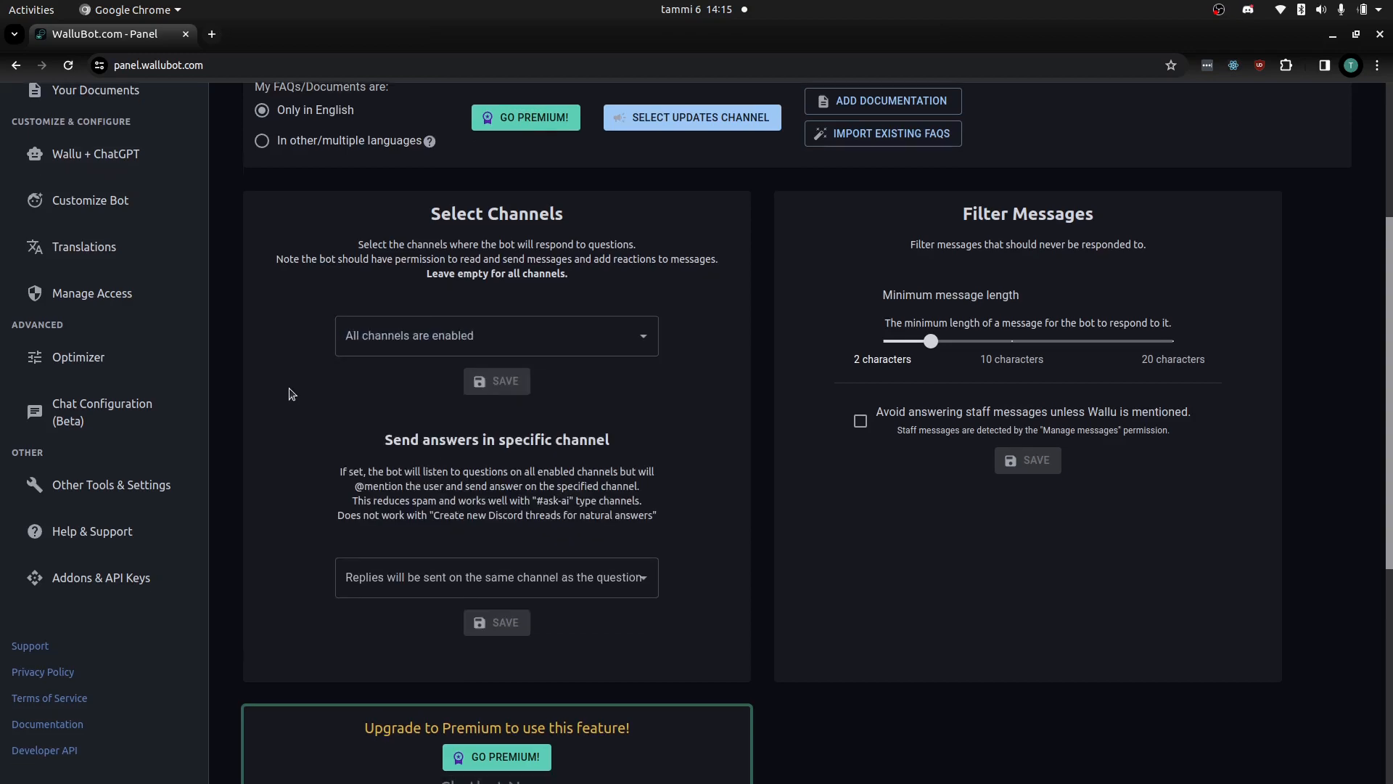
# - Open the Translations settings and look through the default bot messages down to the user_votes_bot_answer texts
pyautogui.scroll(4, 291, 394)
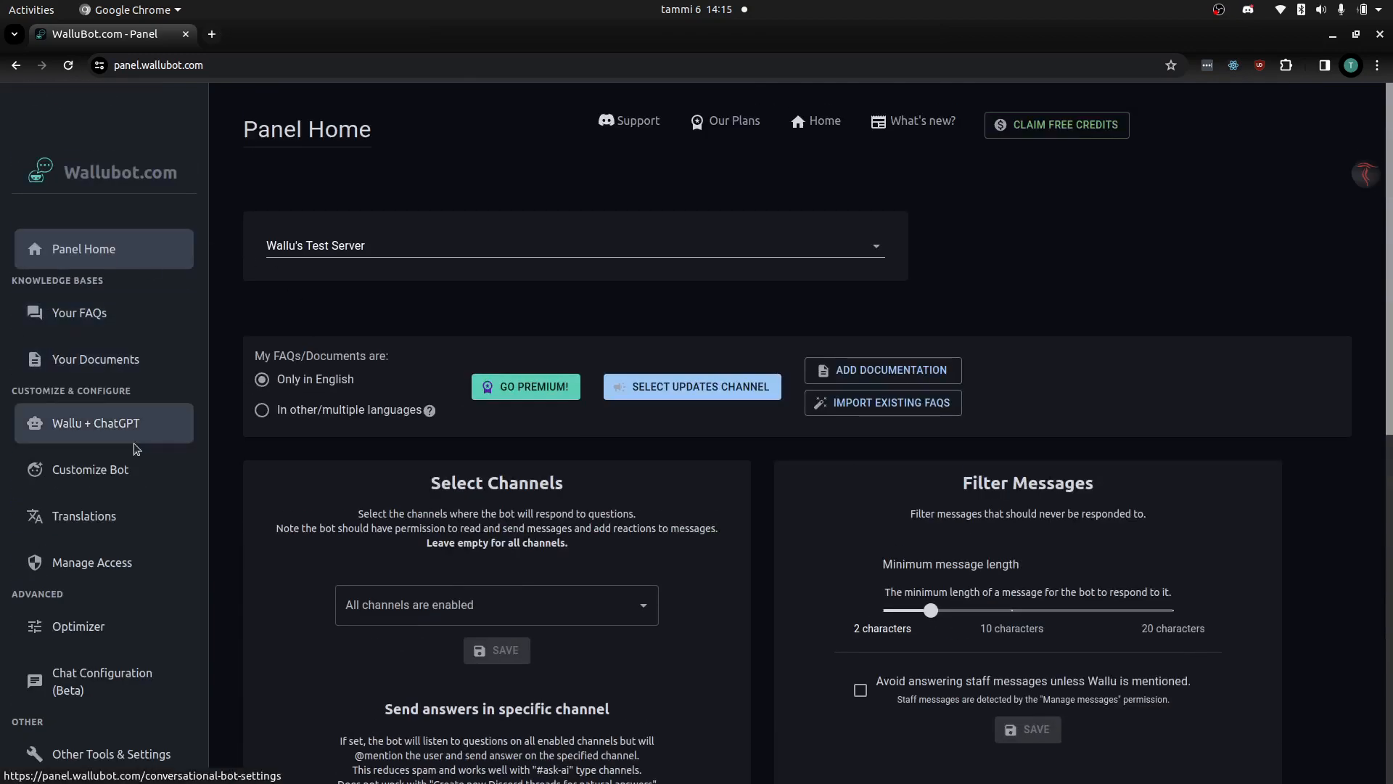
pyautogui.scroll(-5, 116, 467)
pyautogui.click(87, 430)
pyautogui.scroll(-15, 406, 363)
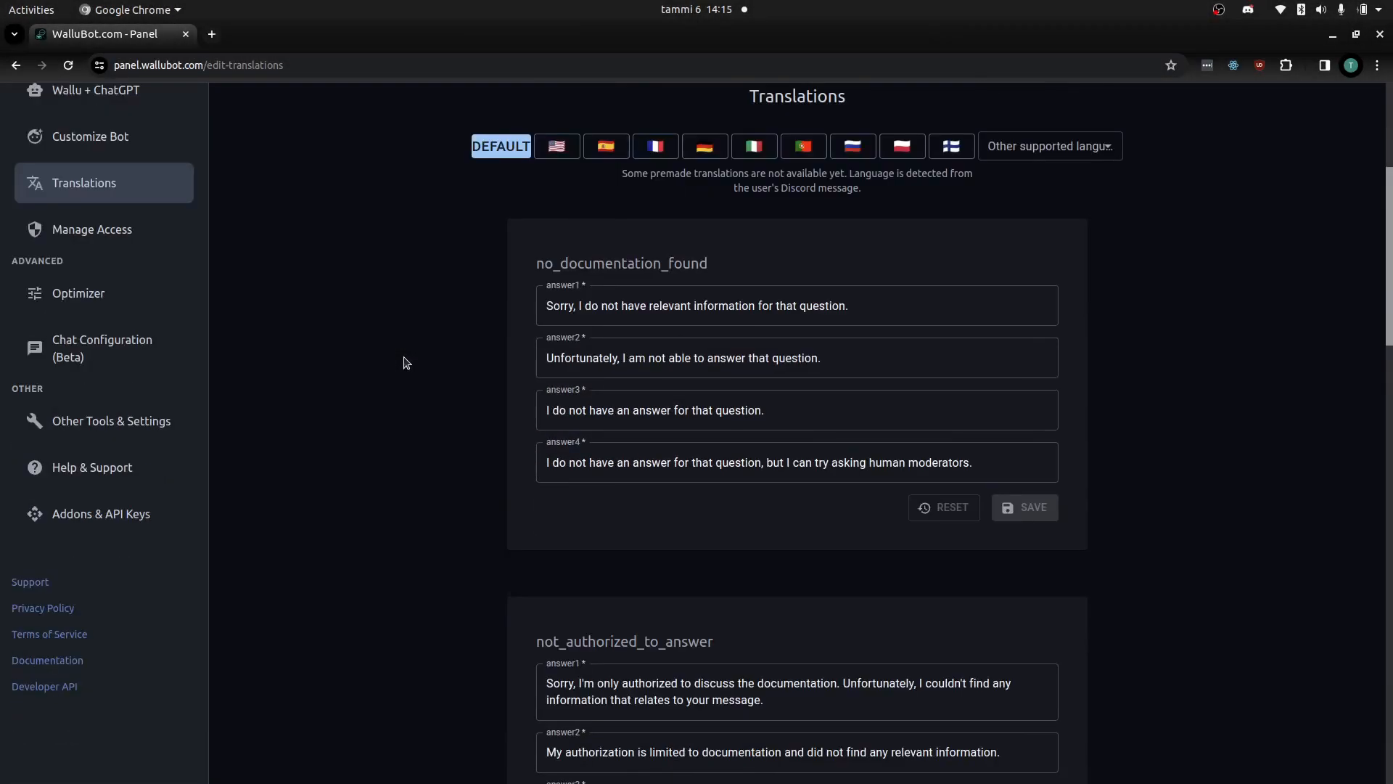
pyautogui.scroll(-10, 406, 362)
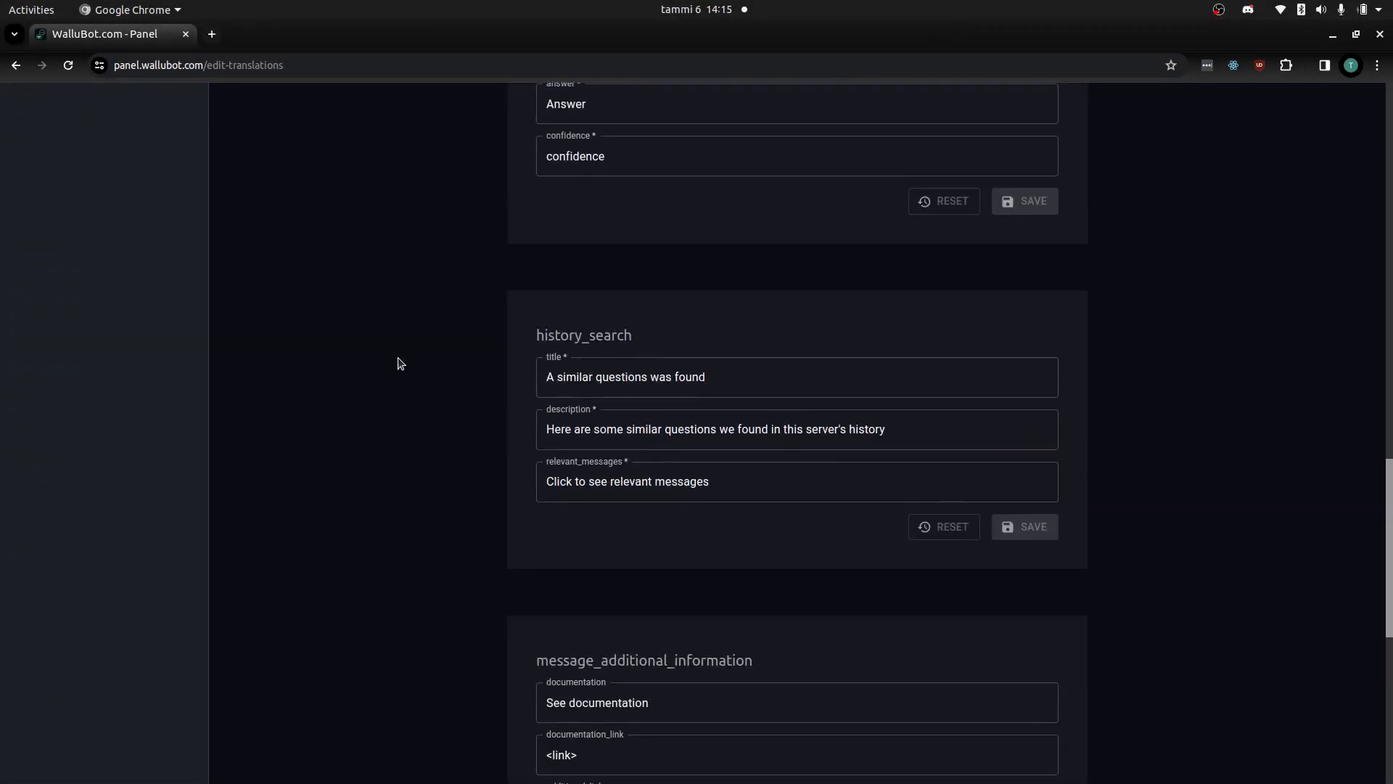
pyautogui.click(671, 445)
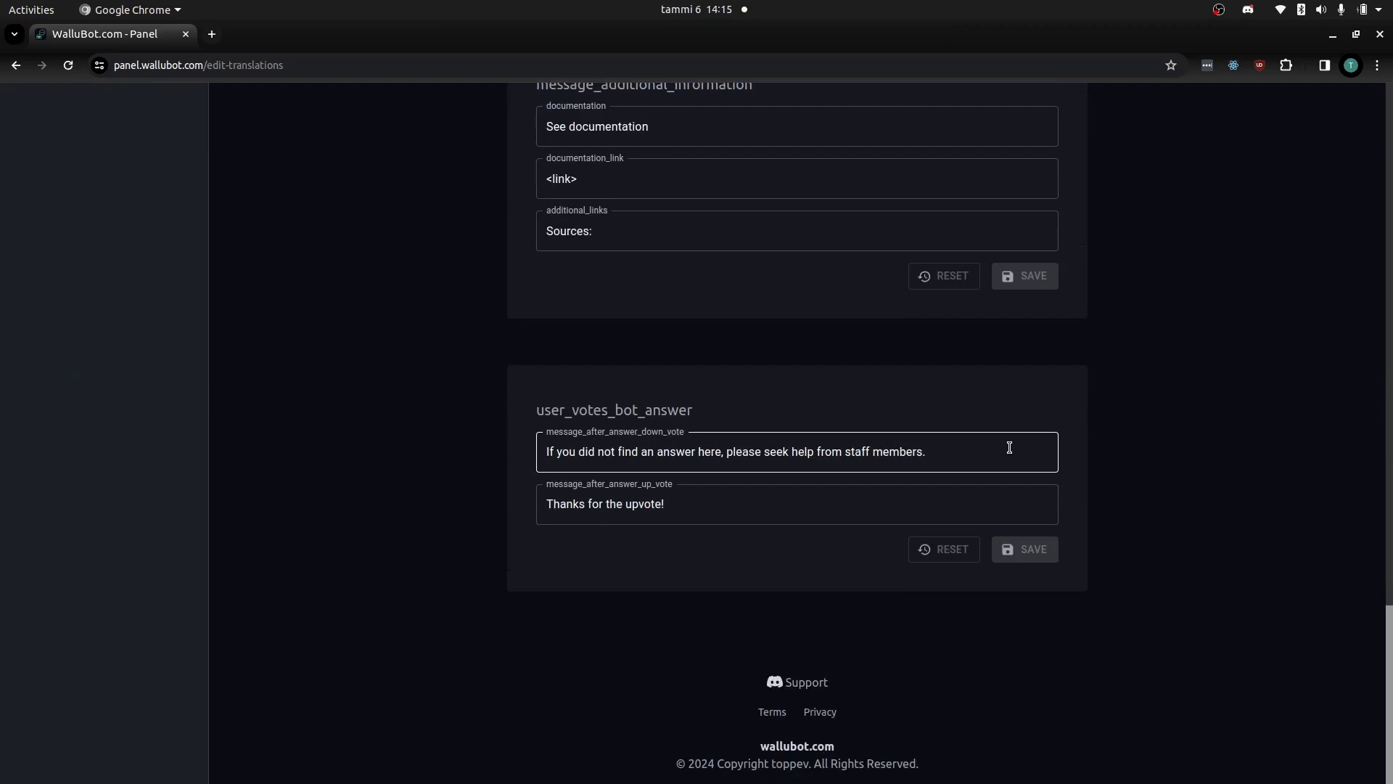
# - Switch to Discord, downvote Wallu's answer about questions in both FAQs and documentation, and highlight its follow-up message
pyautogui.hotkey('alt', 'Tab')
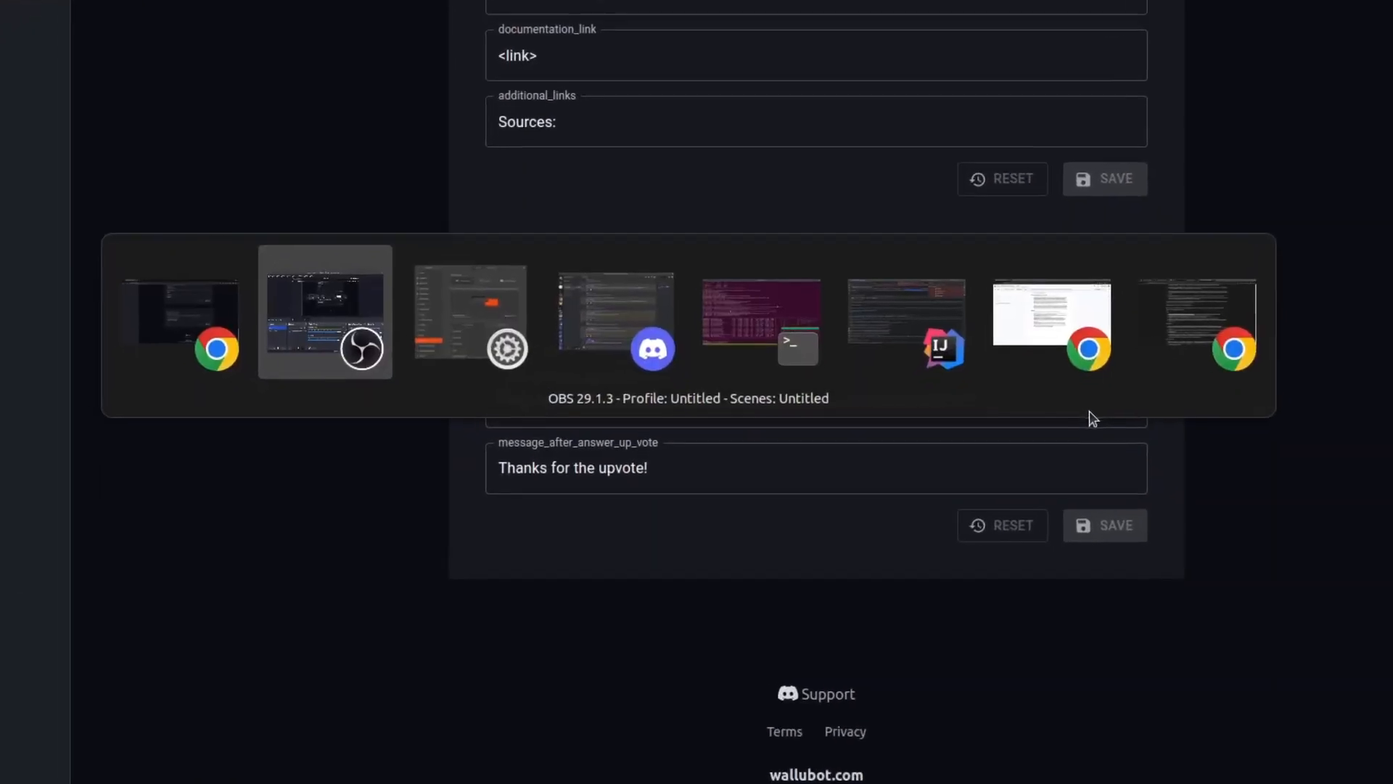
pyautogui.click(563, 347)
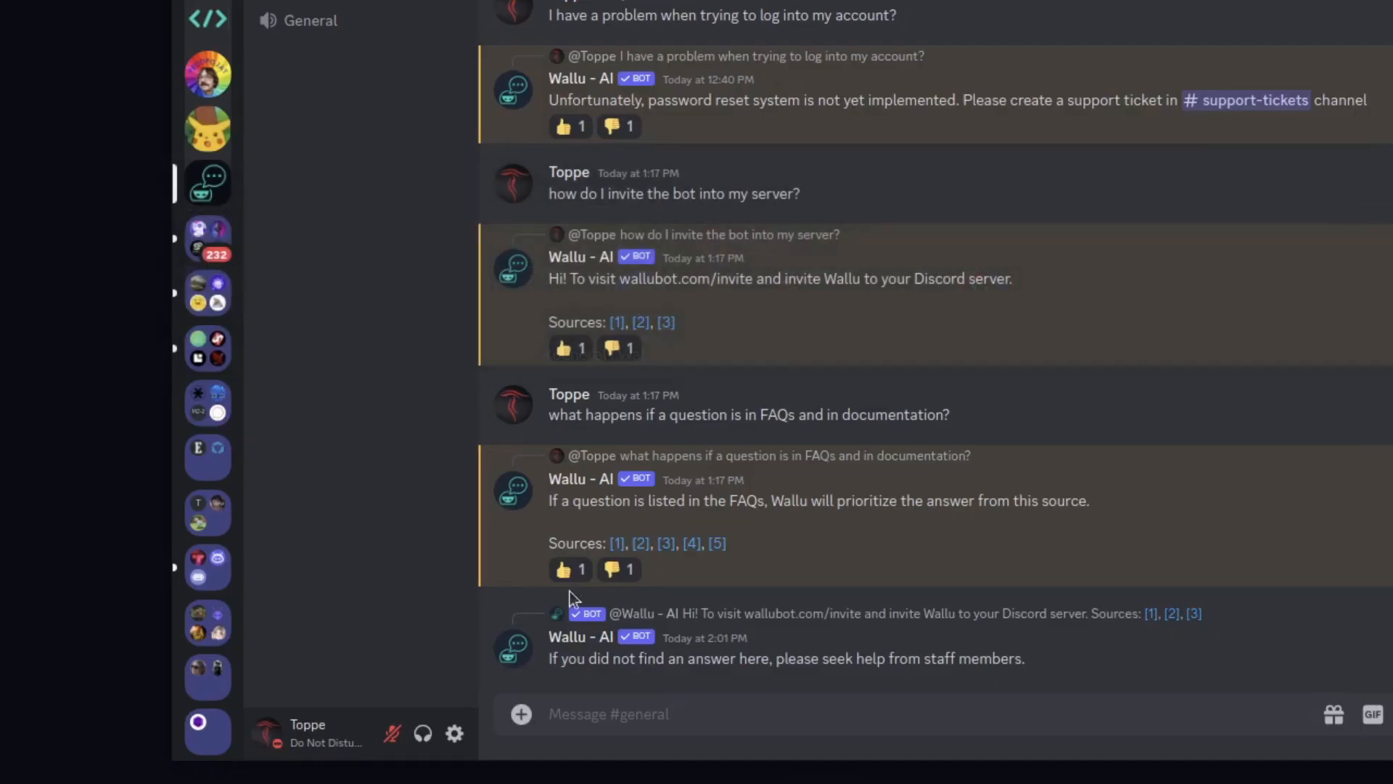
pyautogui.click(615, 569)
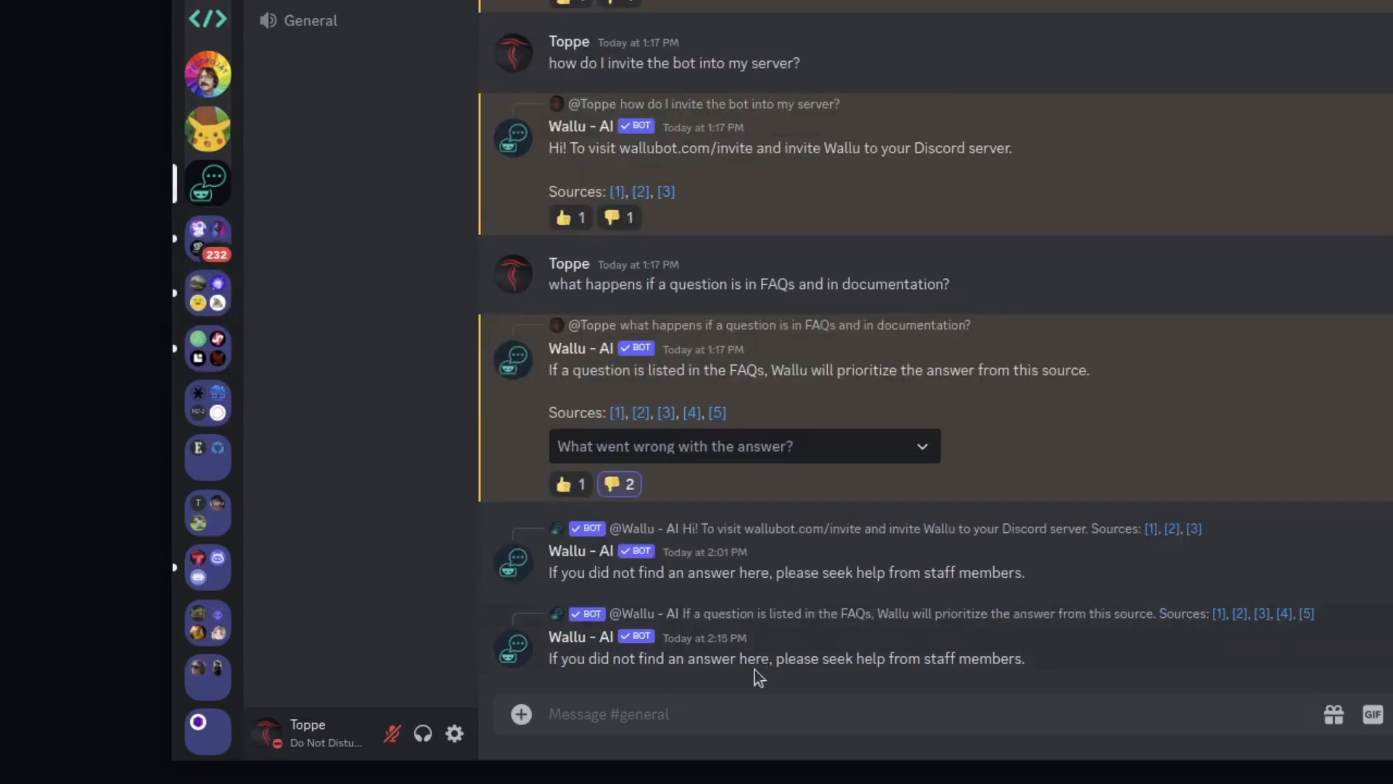
pyautogui.moveTo(572, 659); pyautogui.dragTo(834, 678)
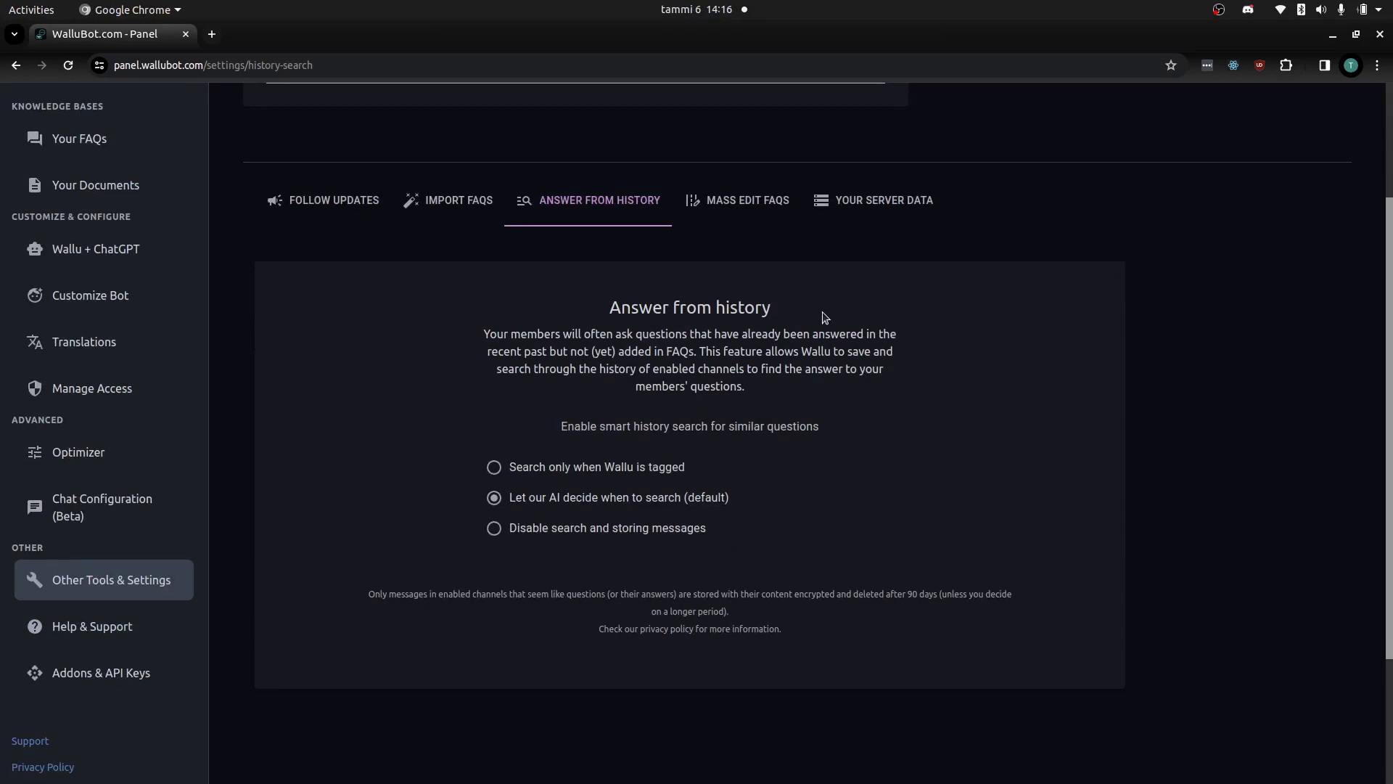
# - Try the smart history search options under Answer from history, ending on "Let our AI decide when to search (default)"
pyautogui.click(565, 472)
pyautogui.click(558, 503)
pyautogui.click(550, 534)
pyautogui.click(548, 501)
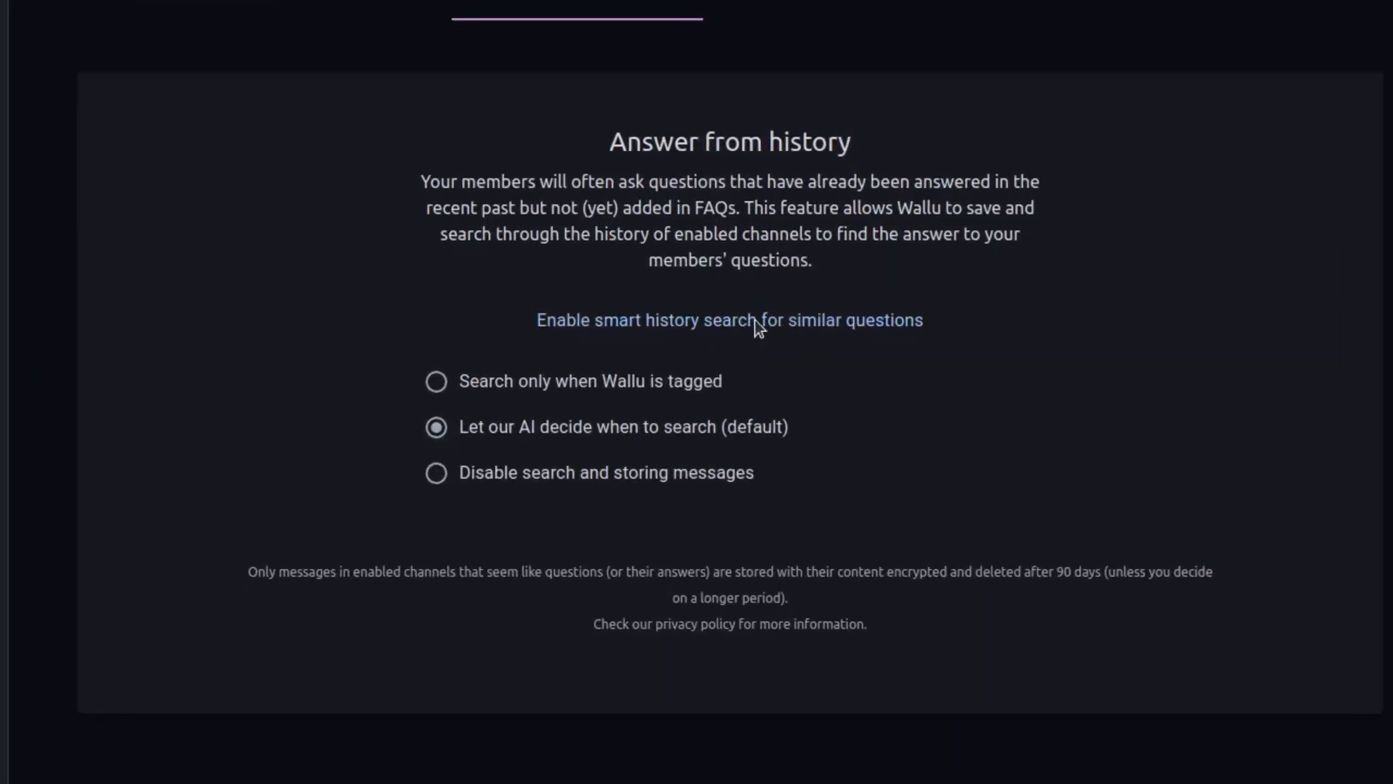
# - Switch to Discord, send "where can I track my orders?" in #general and open the relevant messages linked in Wallu's reply
pyautogui.hotkey('alt', 'Tab')
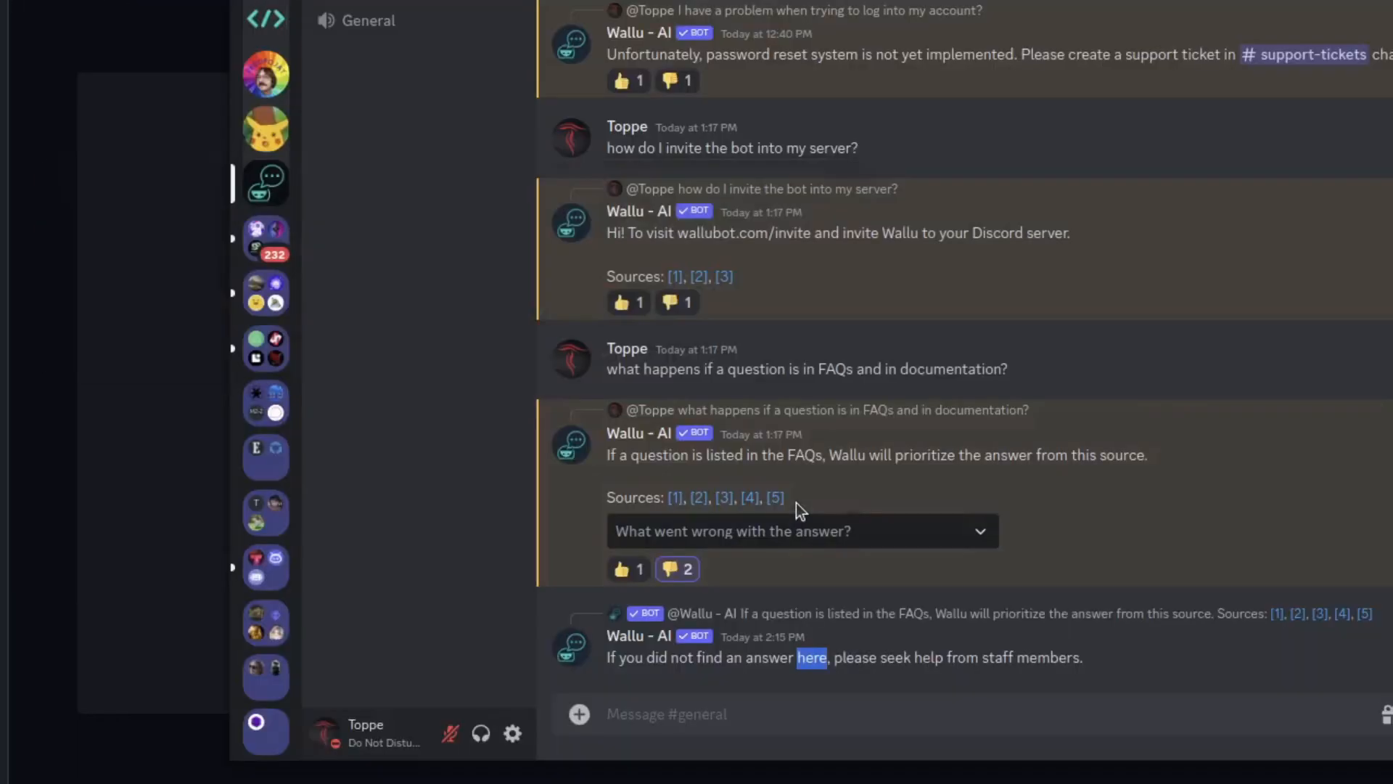
pyautogui.click(740, 735)
pyautogui.write('where can I track my orders?')
pyautogui.press('BackSpace')
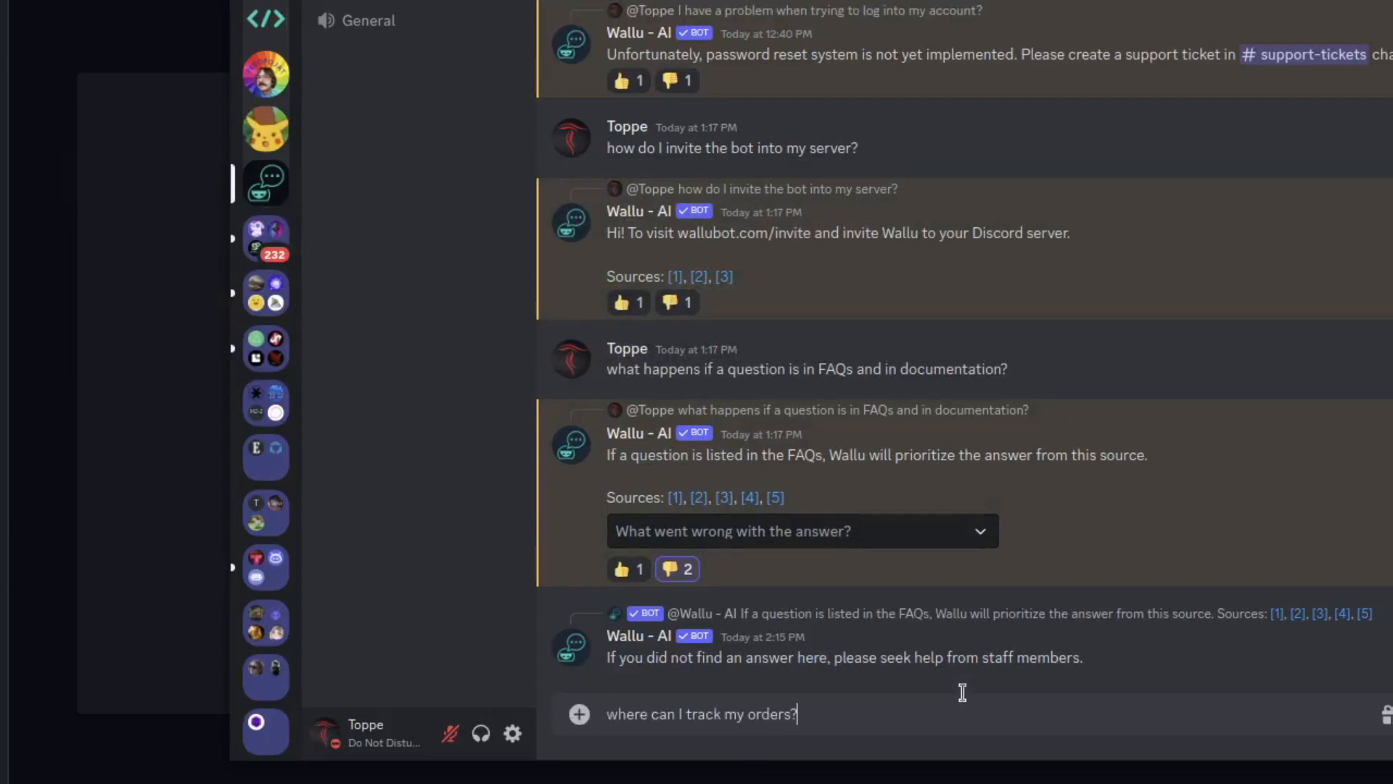
pyautogui.press('Return')
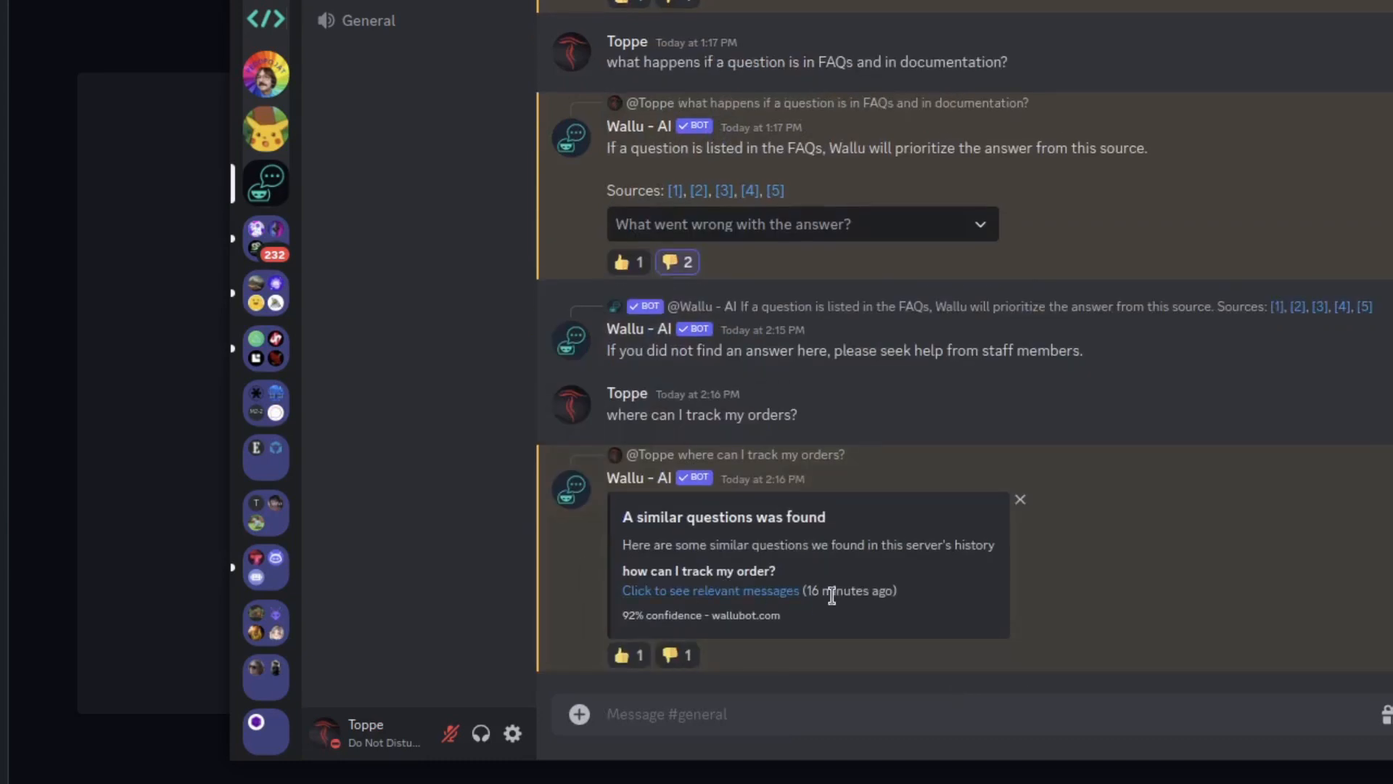
pyautogui.click(739, 590)
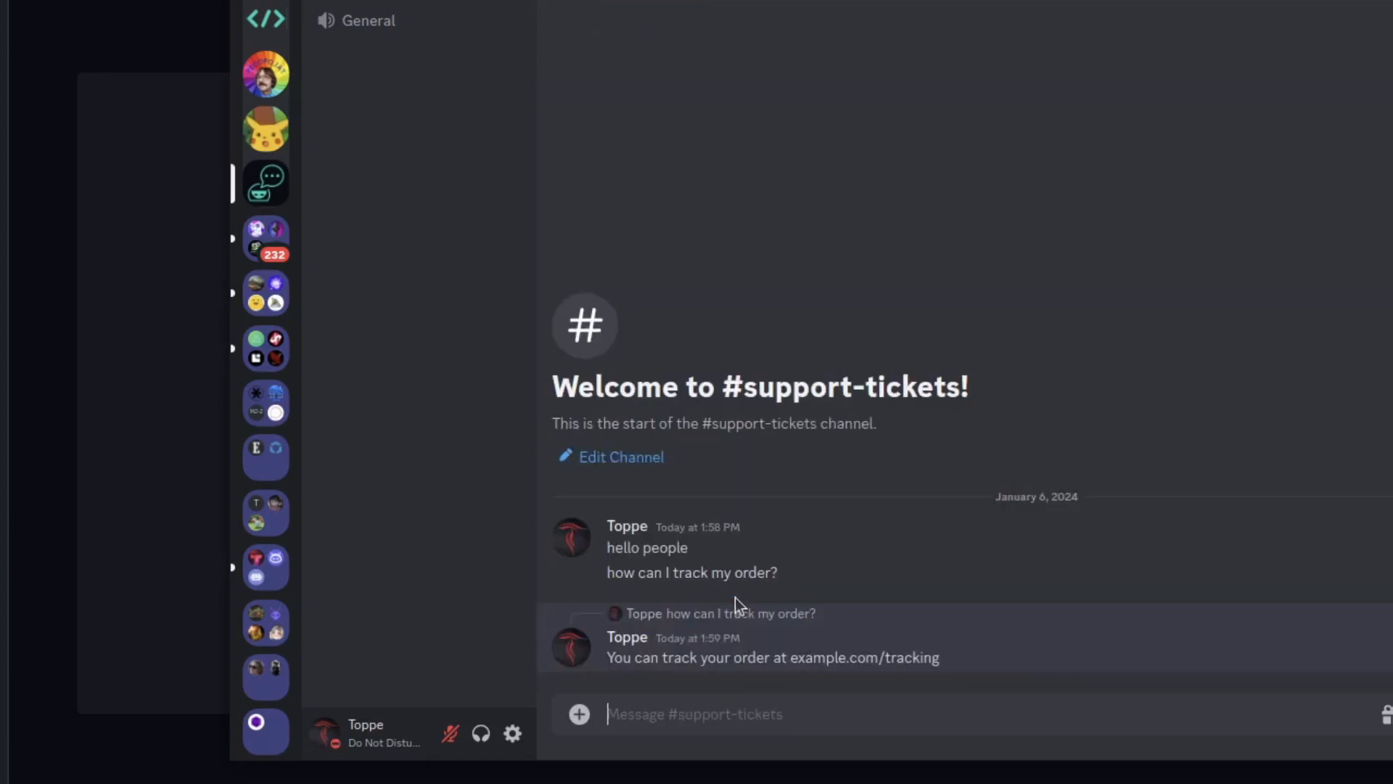
pyautogui.moveTo(653, 659); pyautogui.dragTo(755, 660)
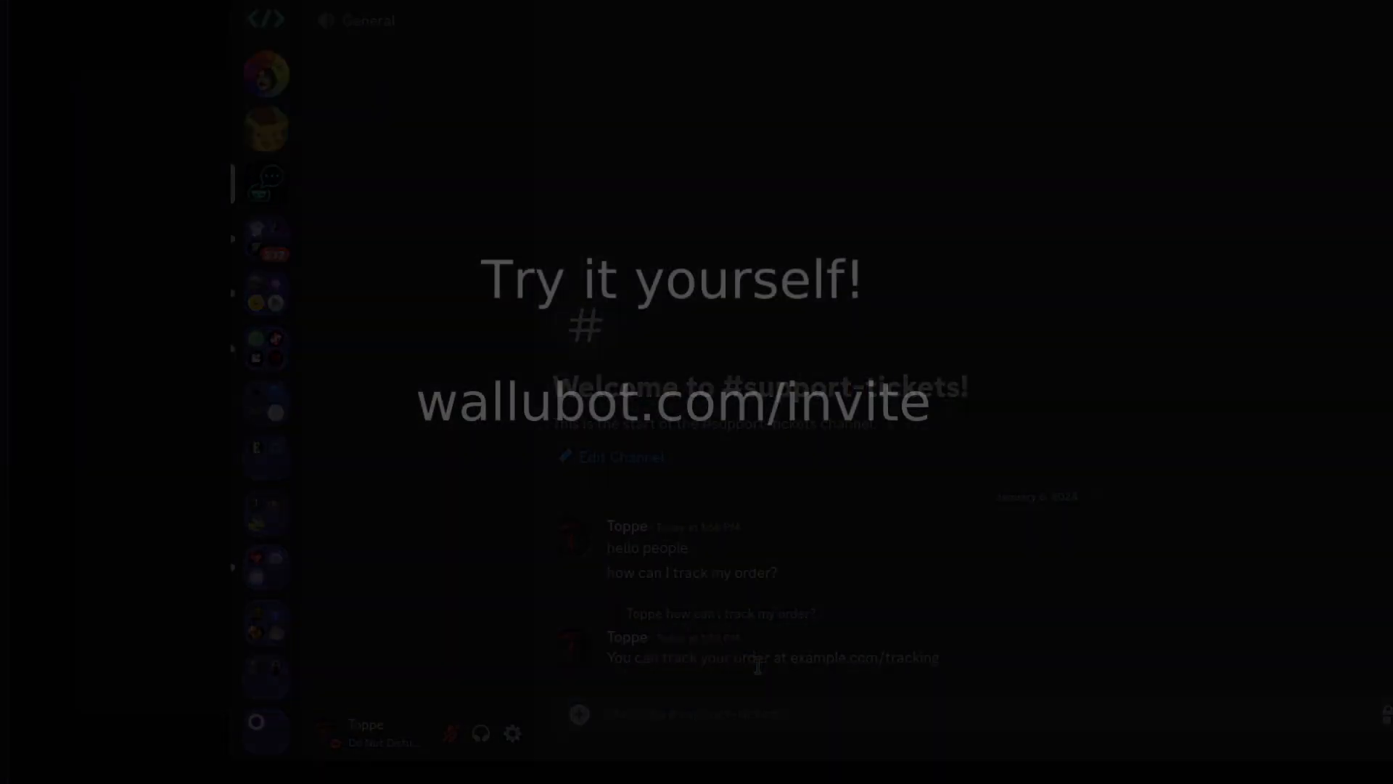